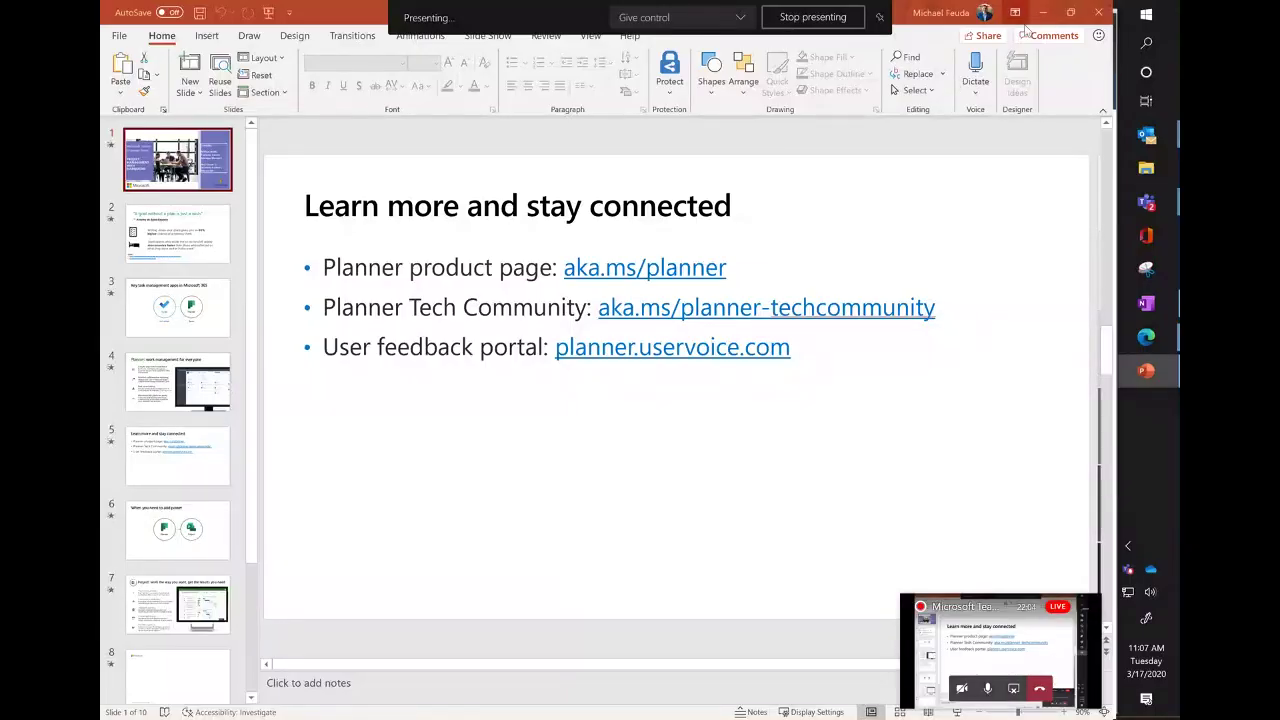
Minimize the slide deck, switch to the Teams live event window and send the shared desktop live.
{"action": "left_click", "coordinate": [1046, 12]}
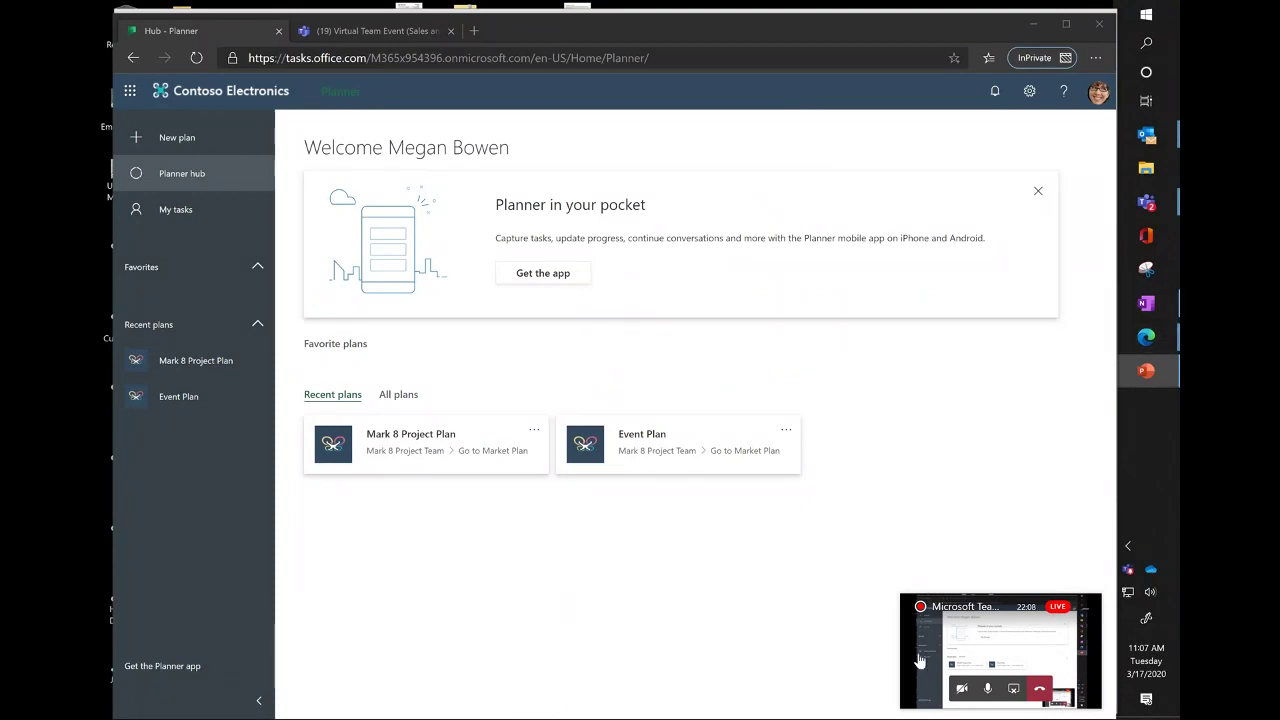
{"action": "left_click", "coordinate": [990, 645]}
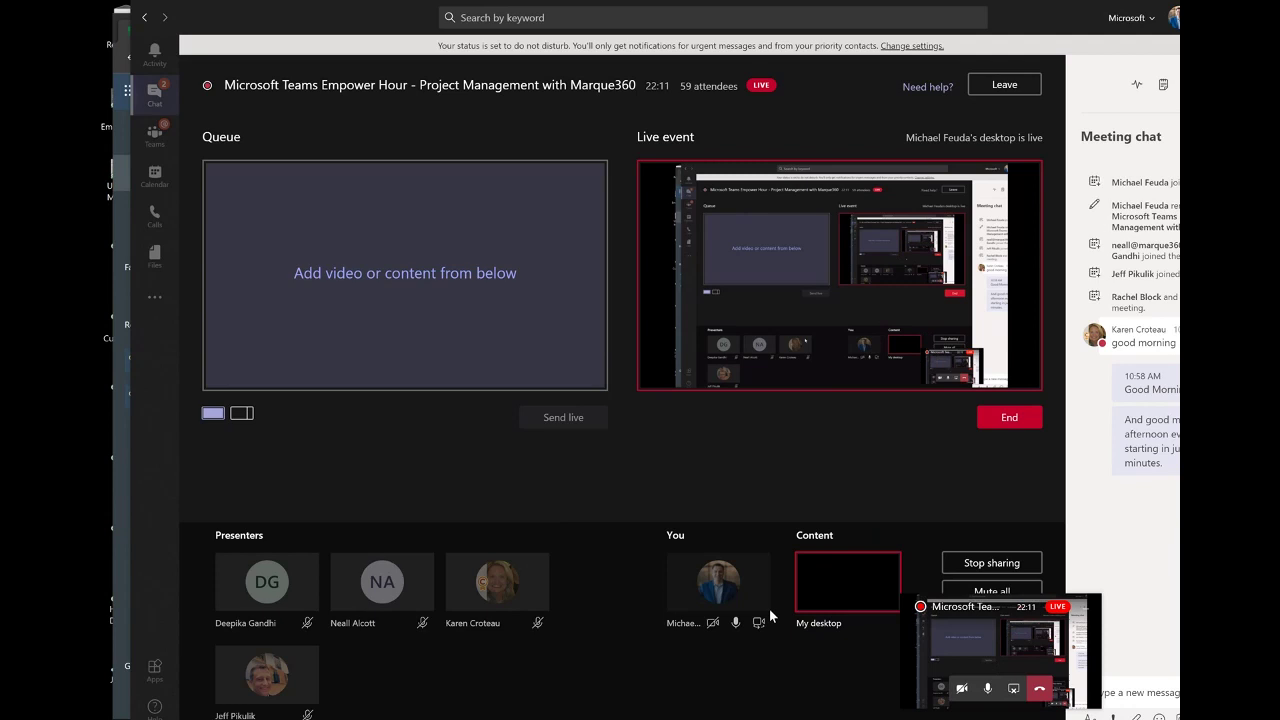
{"action": "left_click", "coordinate": [826, 592]}
{"action": "left_click", "coordinate": [579, 418]}
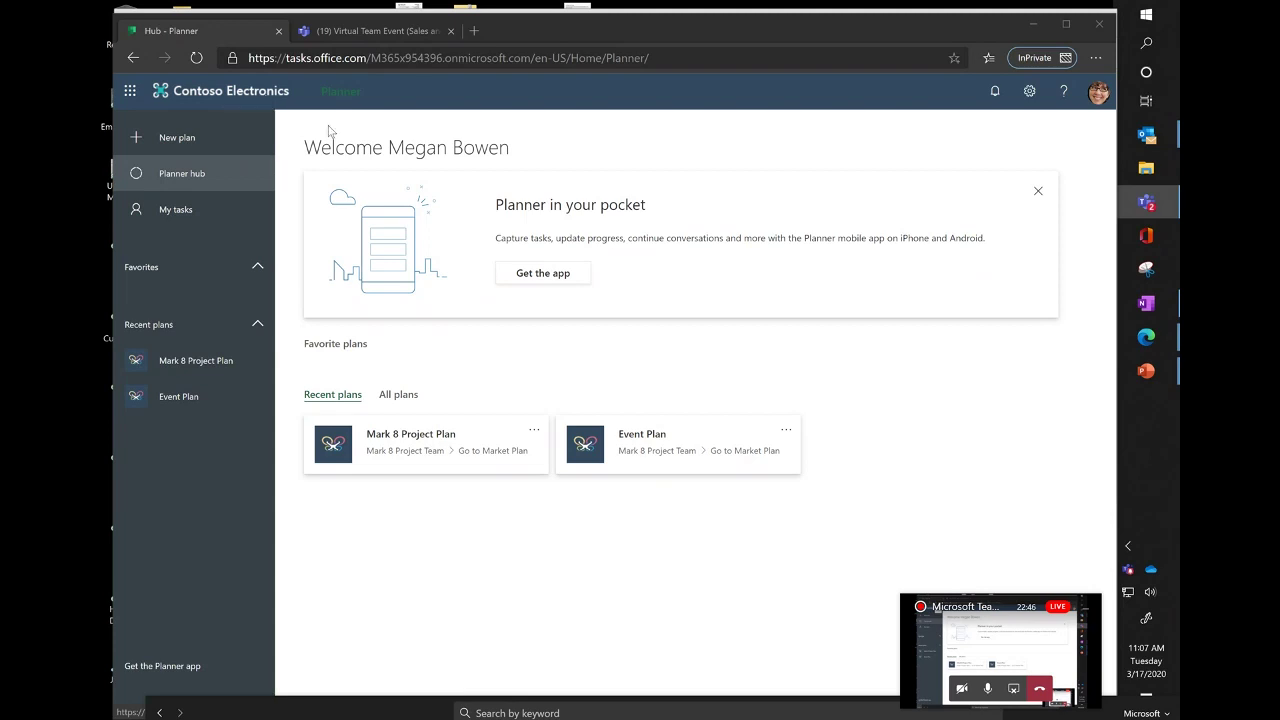
Open Planner and its Mark 8 Project Plan, and look over the plan's additional options.
{"action": "left_click", "coordinate": [130, 91]}
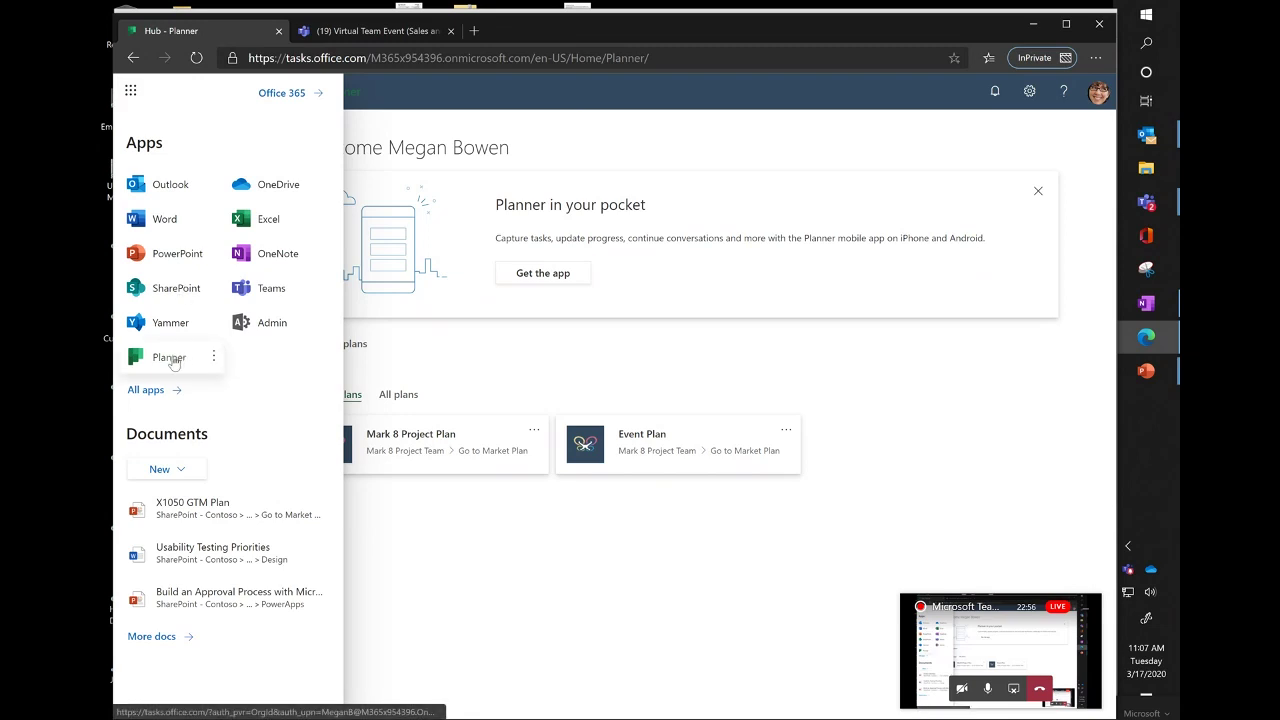
{"action": "left_click", "coordinate": [170, 357]}
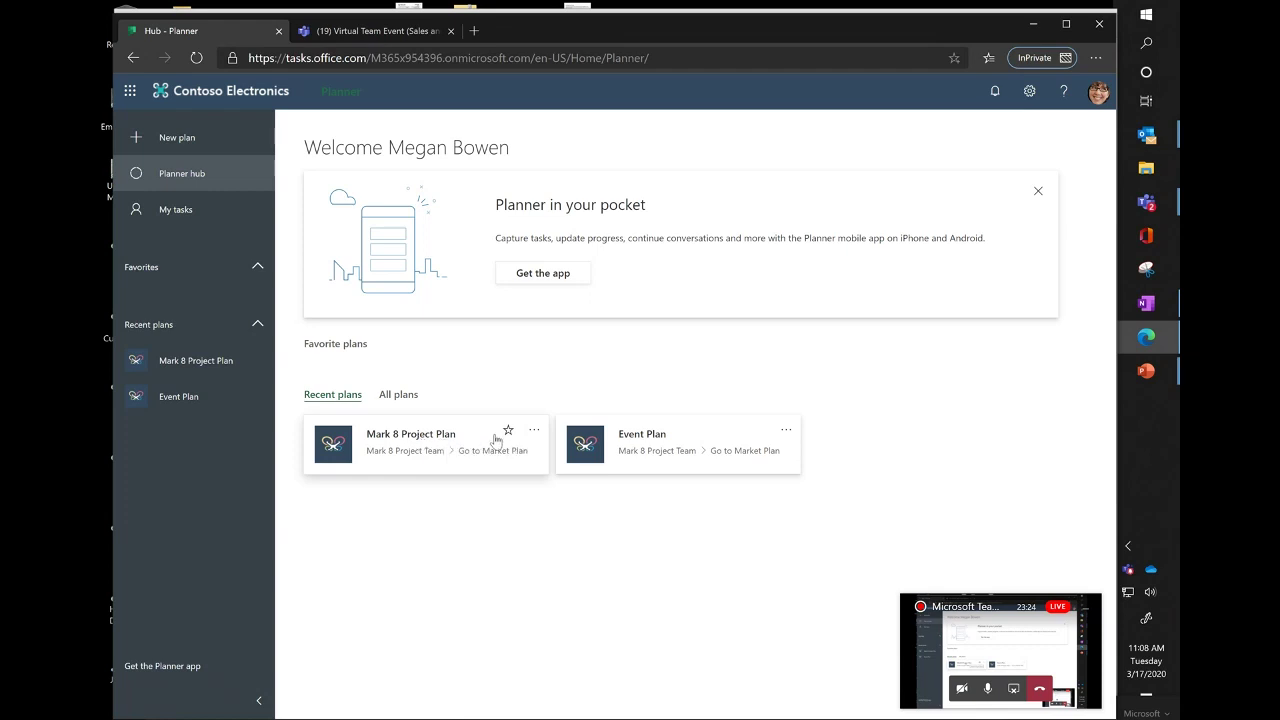
{"action": "left_click", "coordinate": [534, 432]}
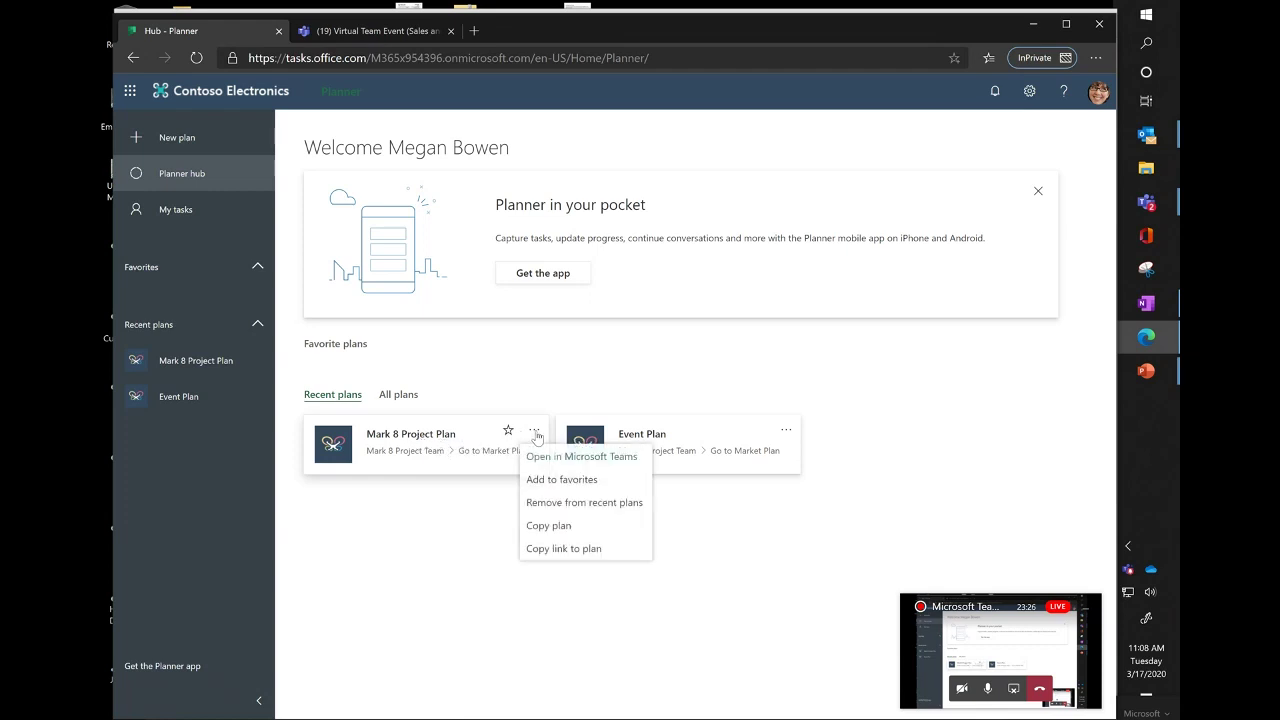
{"action": "left_click", "coordinate": [421, 437]}
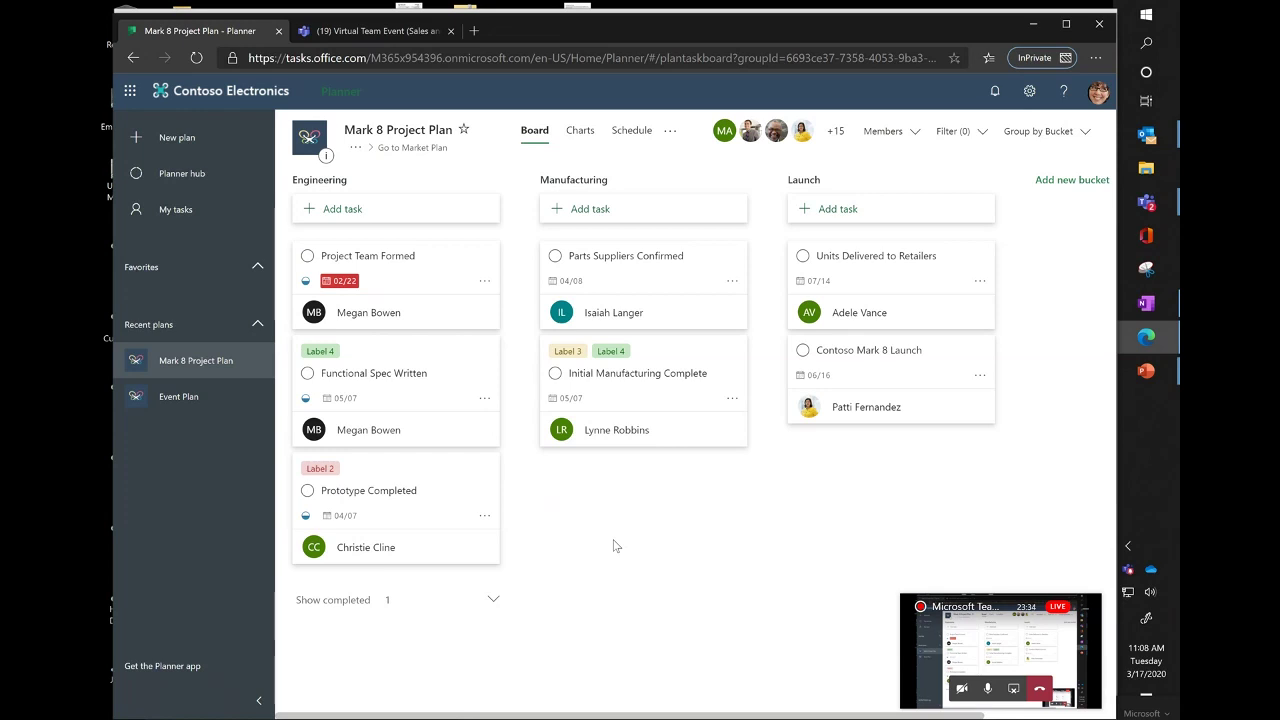
{"action": "left_click", "coordinate": [670, 133]}
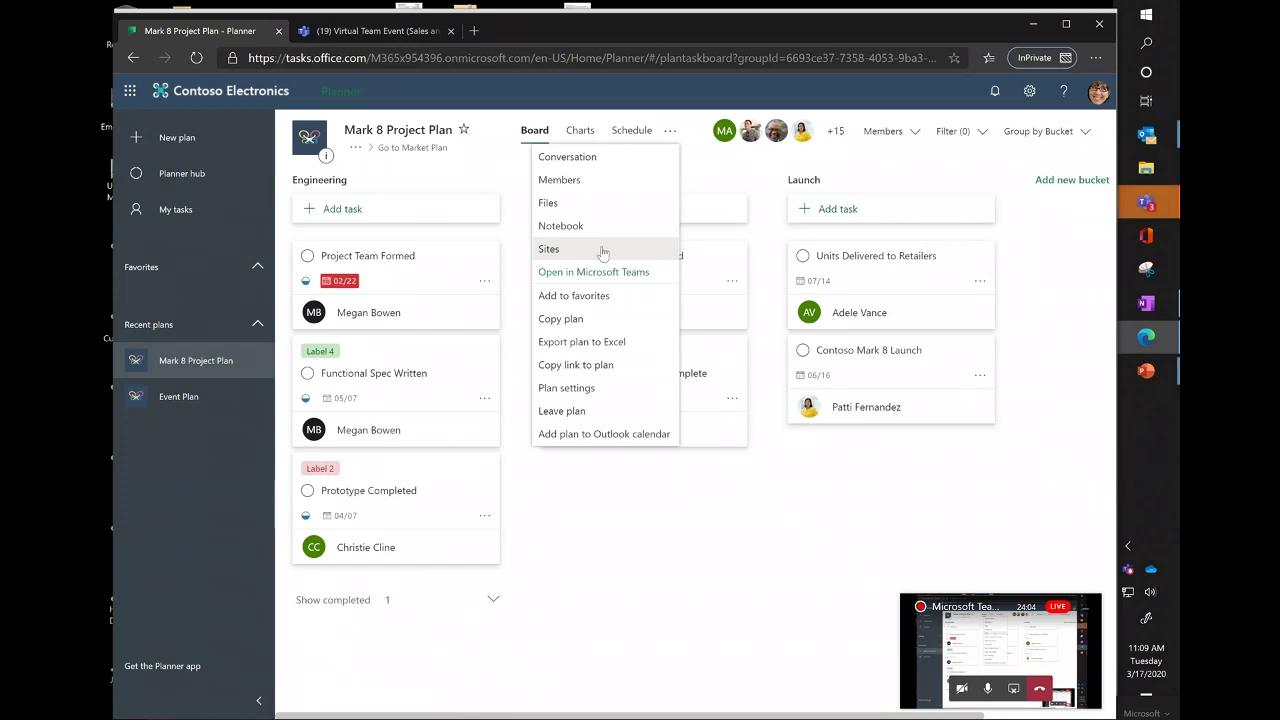
{"action": "left_click", "coordinate": [586, 531]}
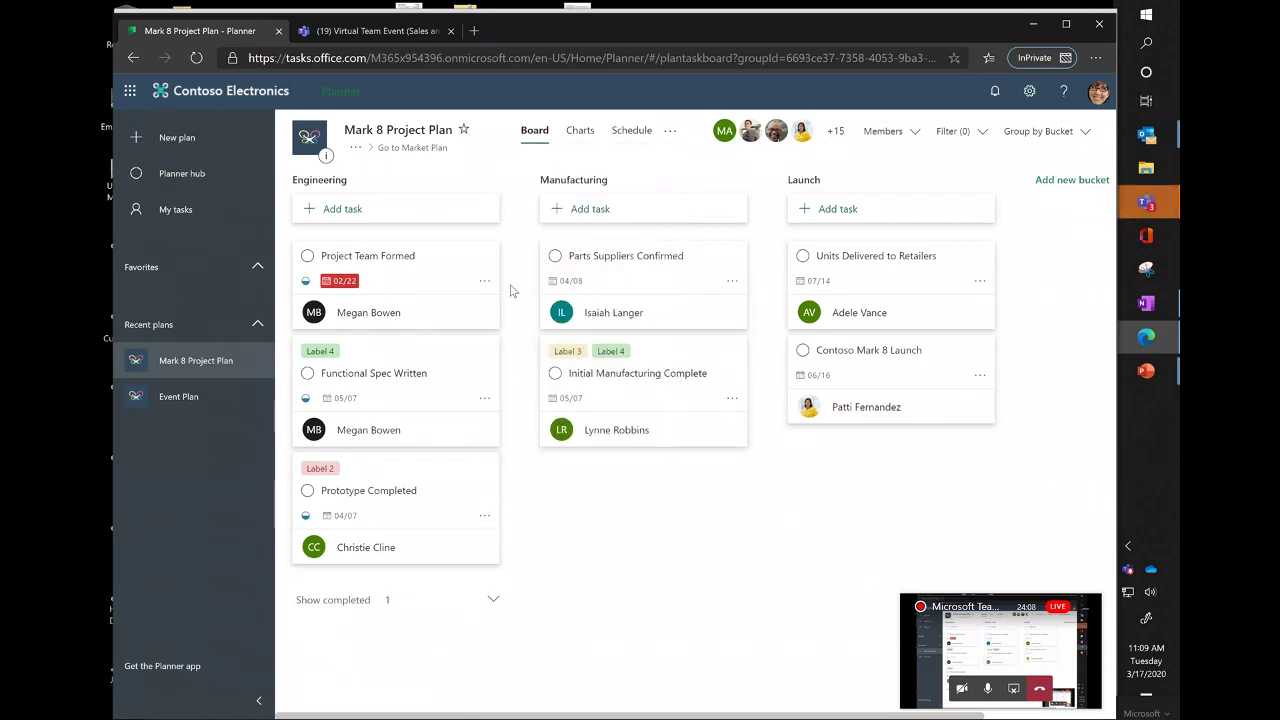
In Teams, add a Planner tab to the Virtual Team Event channel with a new plan named "St. Patricks Day Virtual Event".
{"action": "left_click", "coordinate": [352, 32]}
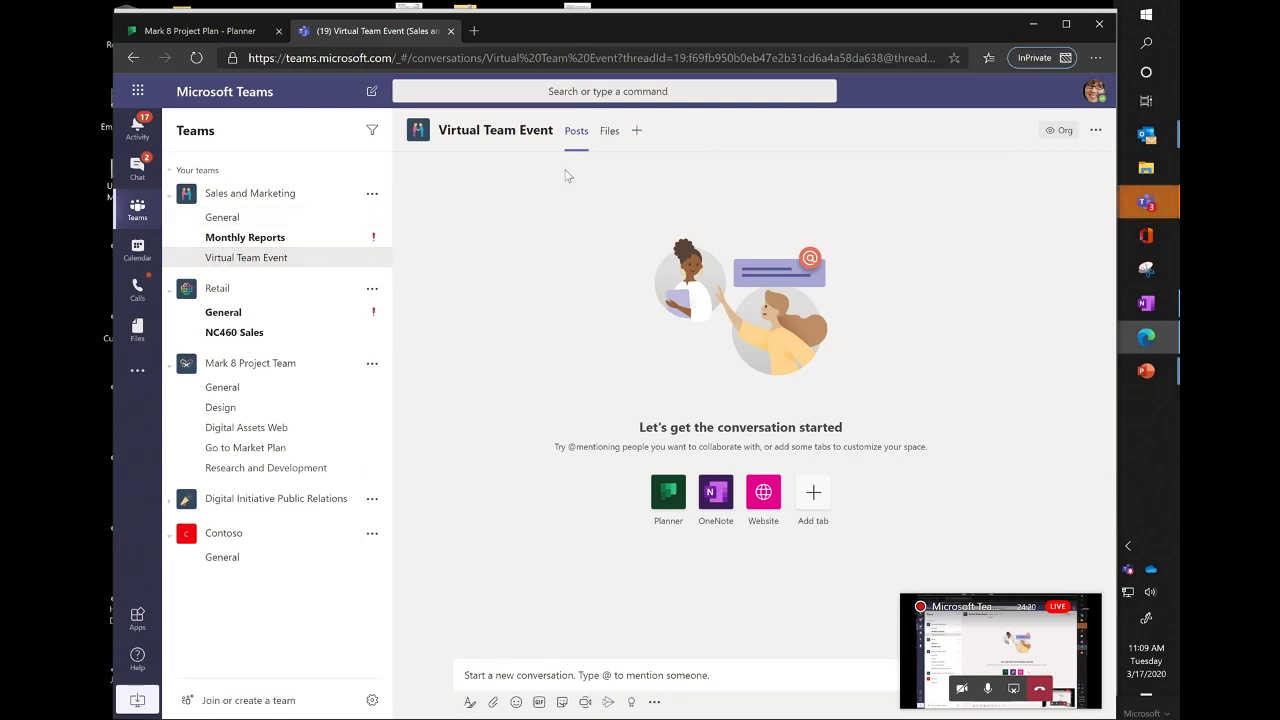
{"action": "left_click", "coordinate": [637, 131]}
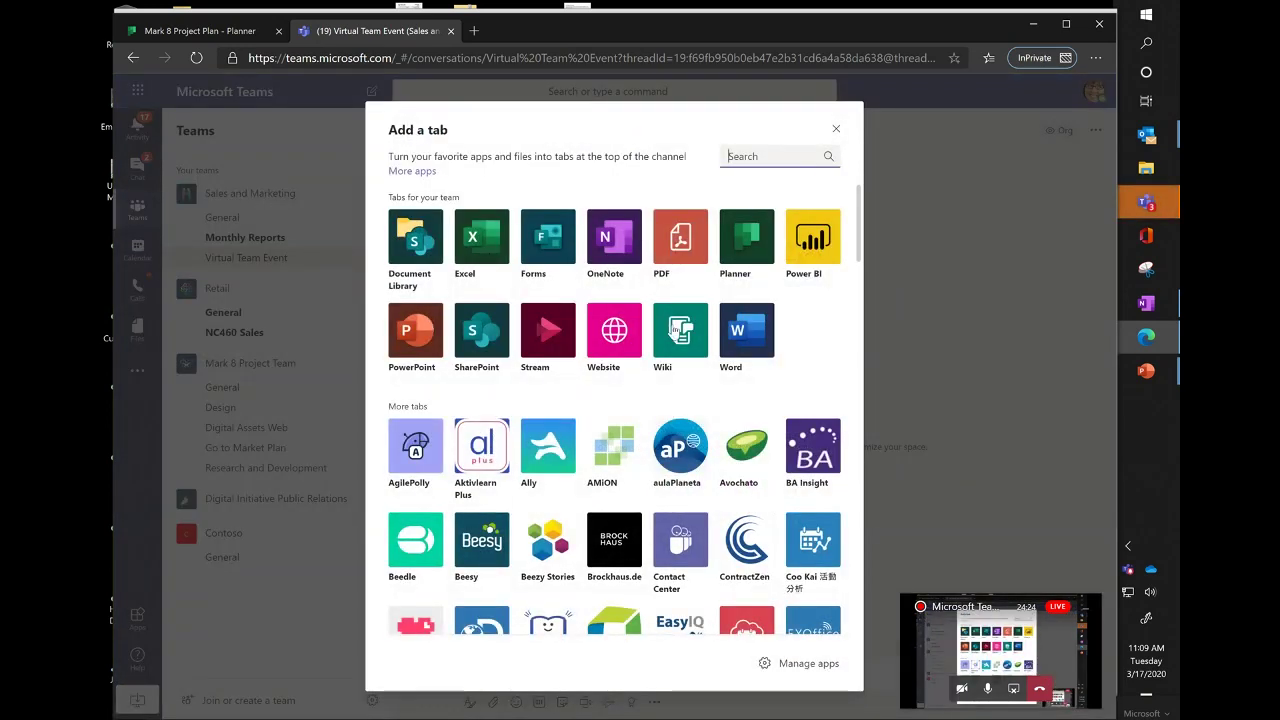
{"action": "left_click", "coordinate": [742, 244]}
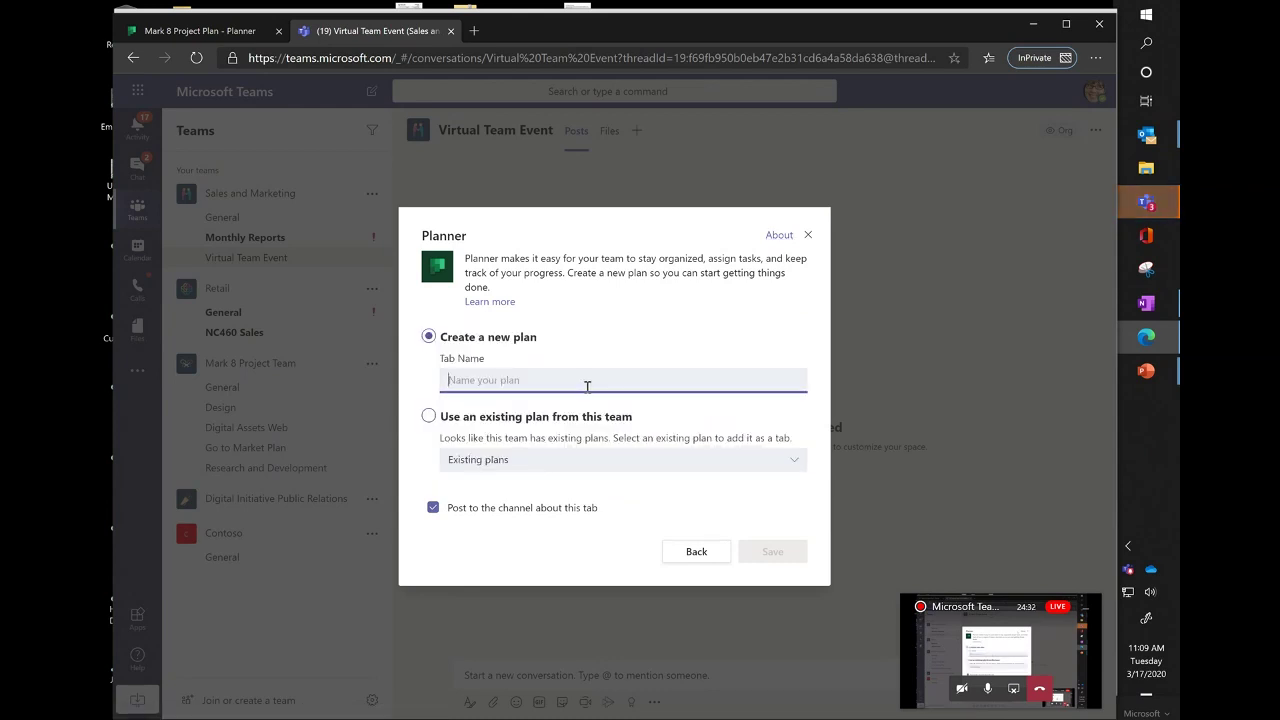
{"action": "type", "text": "St. Pat"}
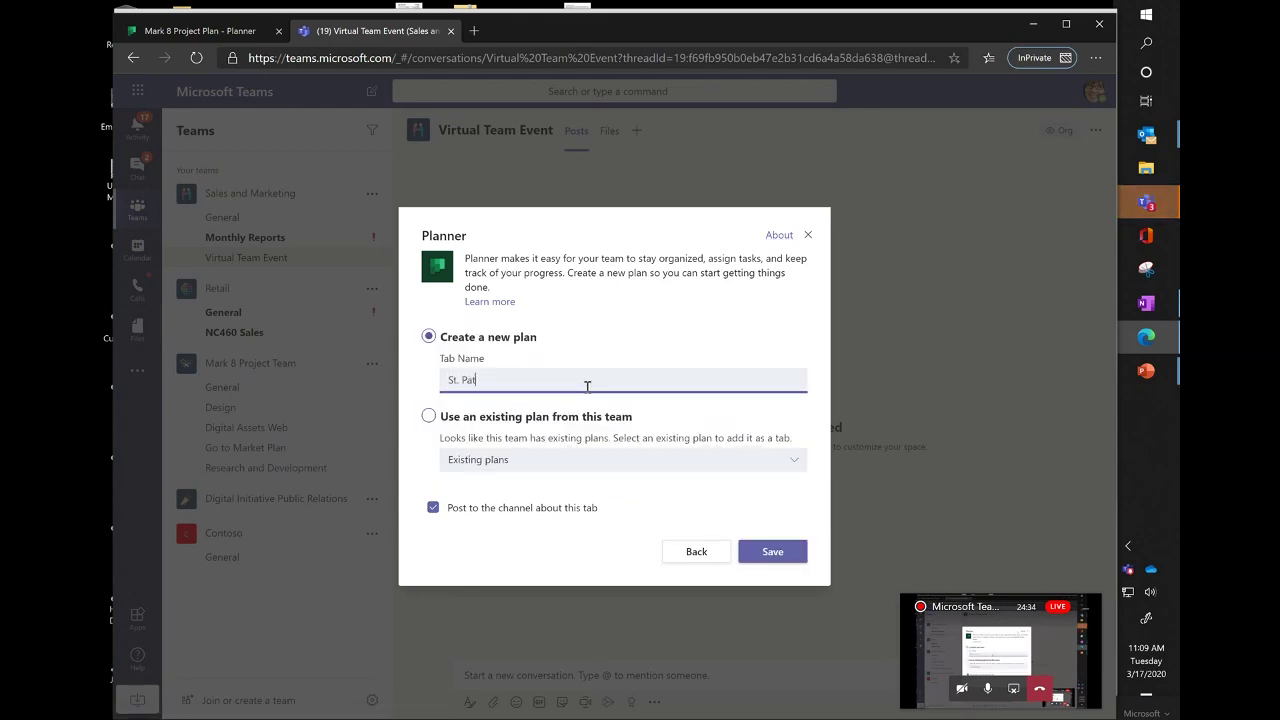
{"action": "type", "text": "ricks Day Virtual Event"}
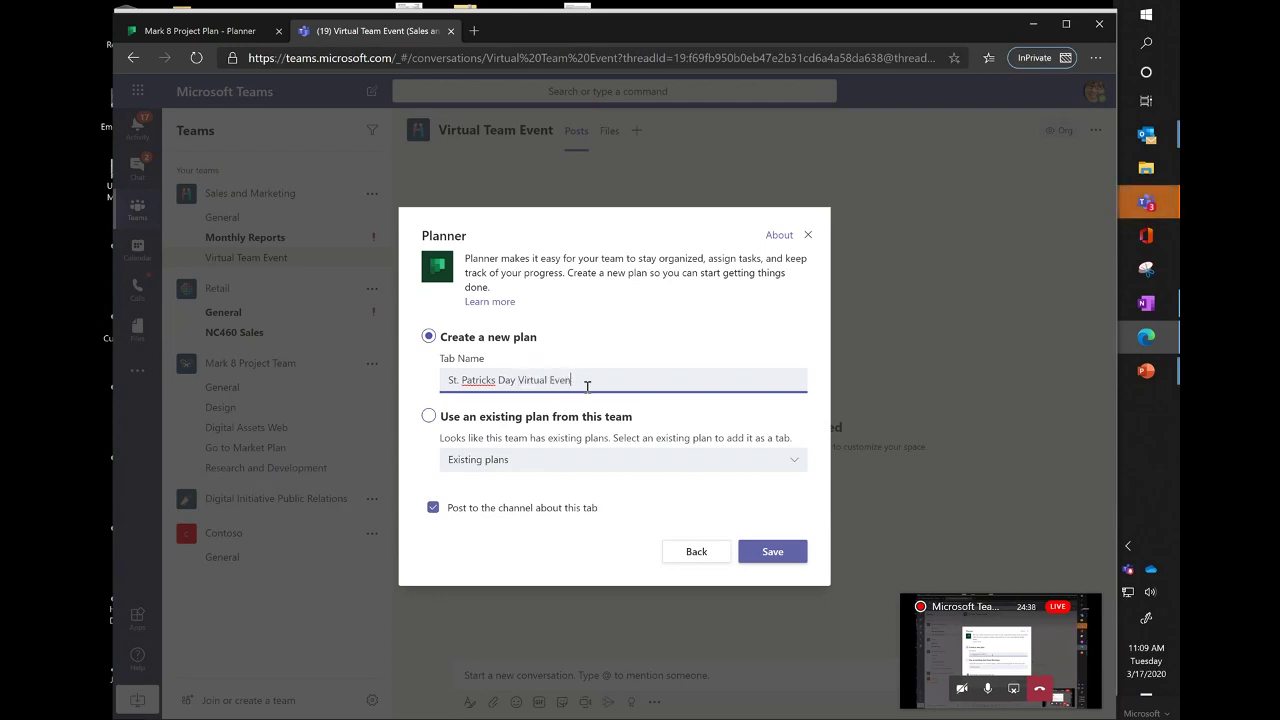
{"action": "left_click", "coordinate": [756, 556]}
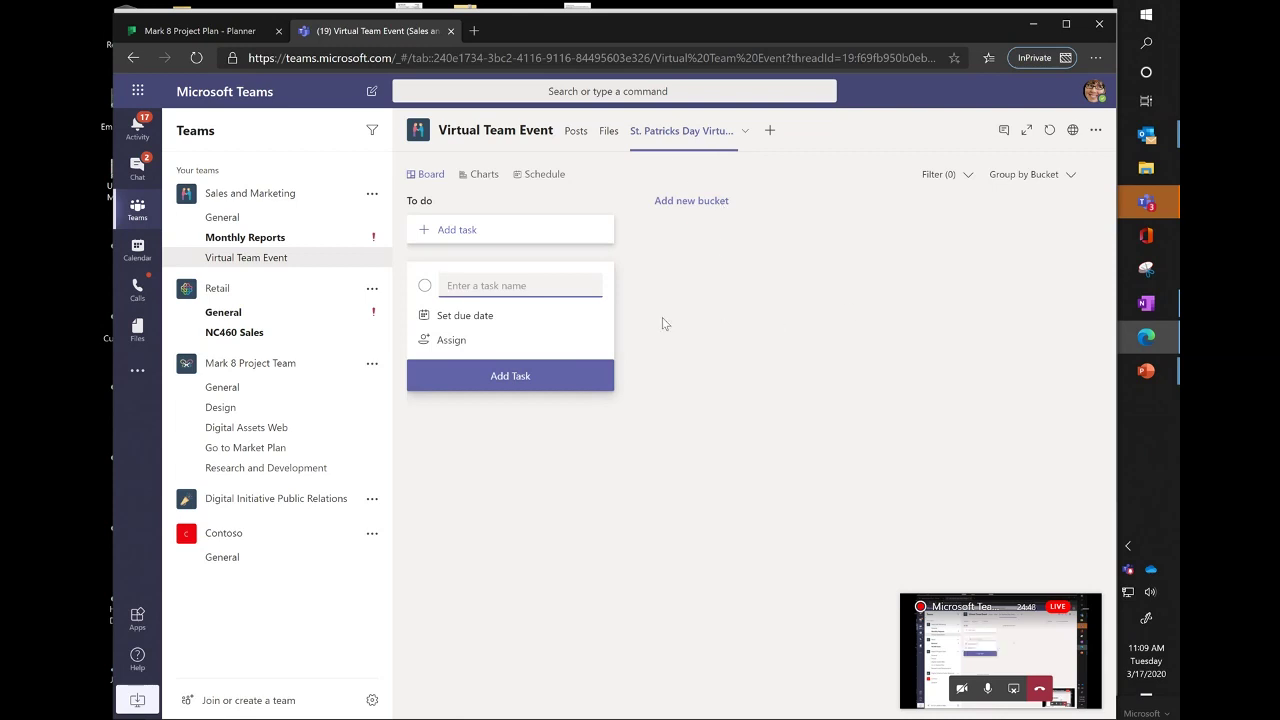
Add the tasks "Order Green Drinks" and "Decorate w/ Shamrocks" to the To do bucket.
{"action": "type", "text": "Order Green Drinks"}
{"action": "left_click", "coordinate": [506, 365]}
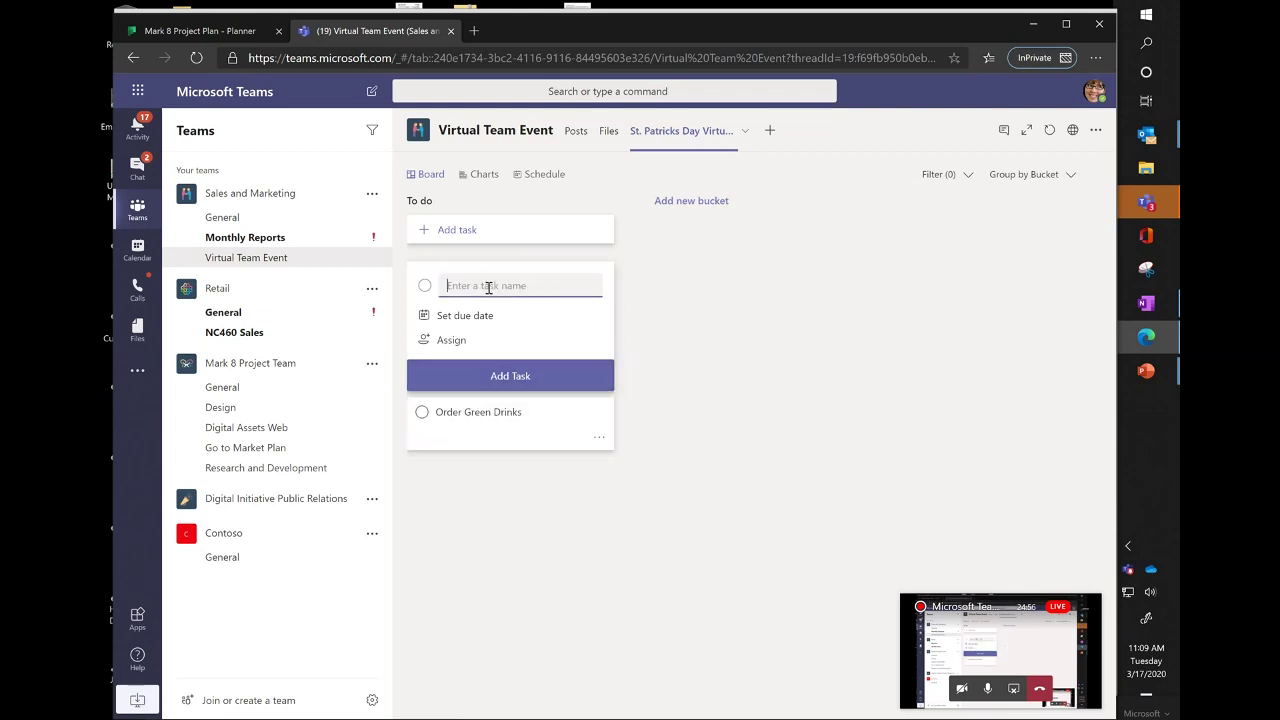
{"action": "type", "text": "Decorate w/ Shamrocks"}
{"action": "left_click", "coordinate": [516, 375]}
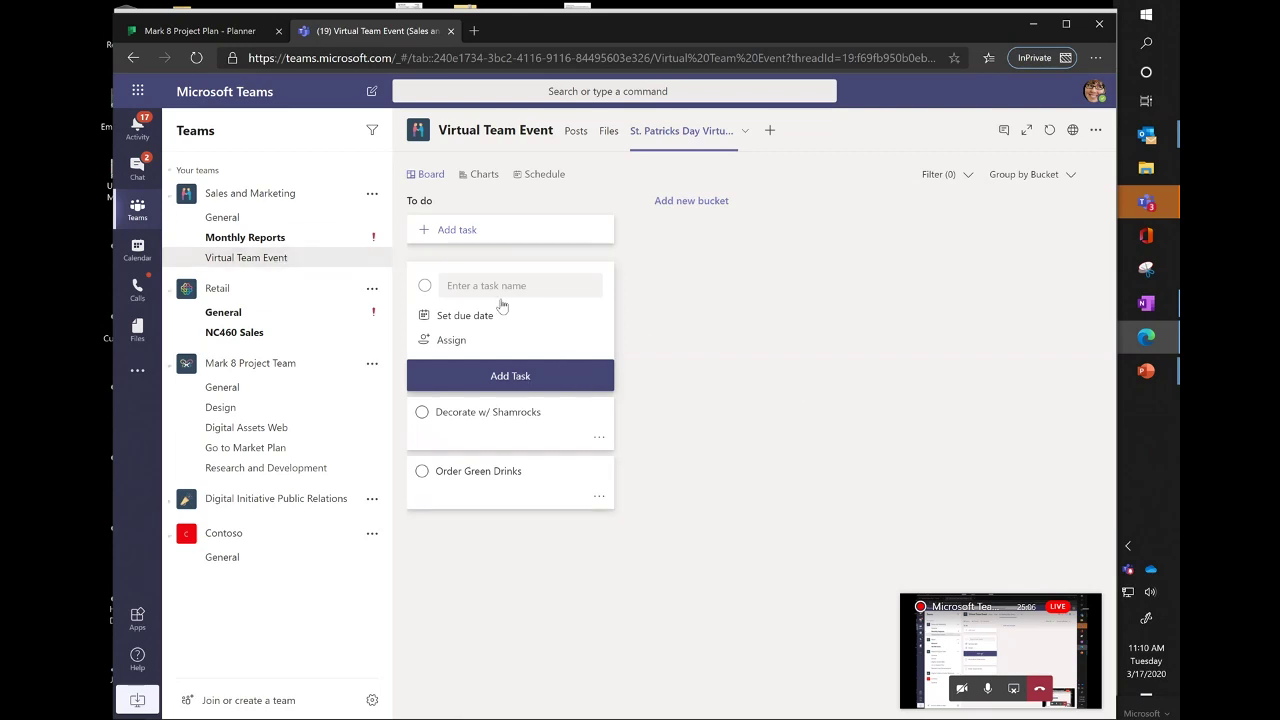
Add two new buckets to the plan's board, named "Agenda" and "Team Training".
{"action": "left_click", "coordinate": [666, 203]}
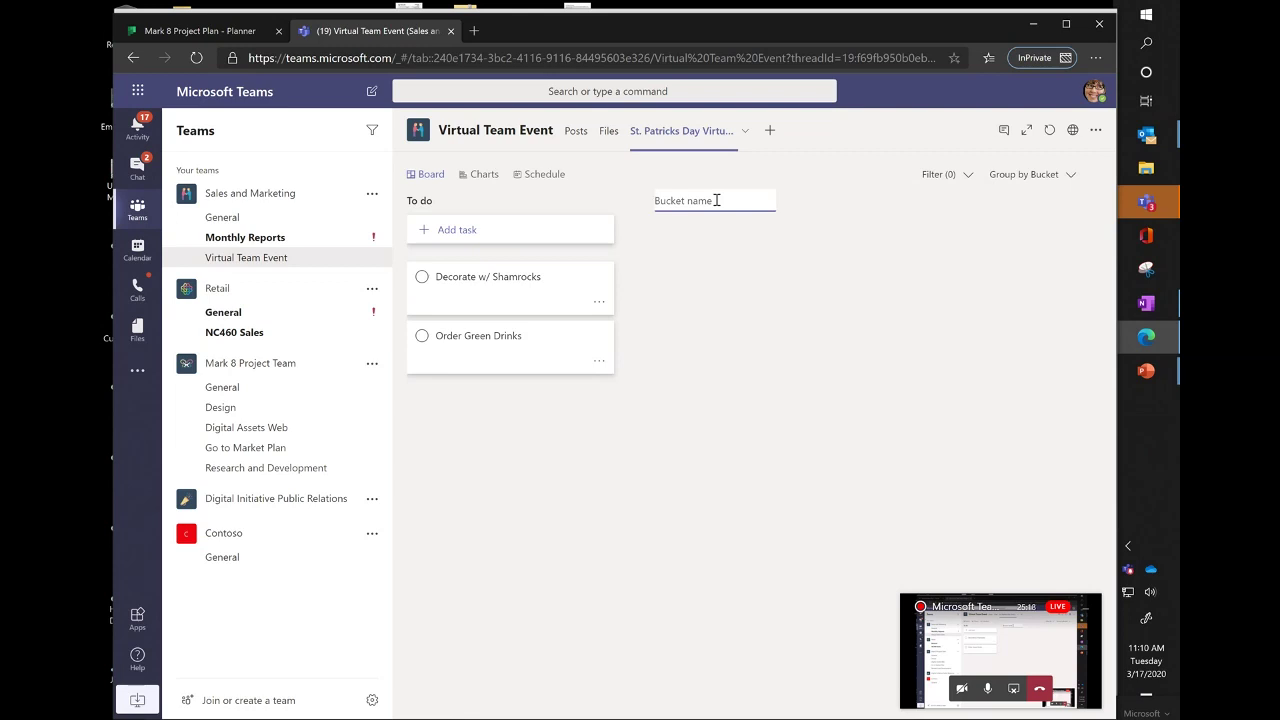
{"action": "type", "text": "Agenda"}
{"action": "key", "text": "Return"}
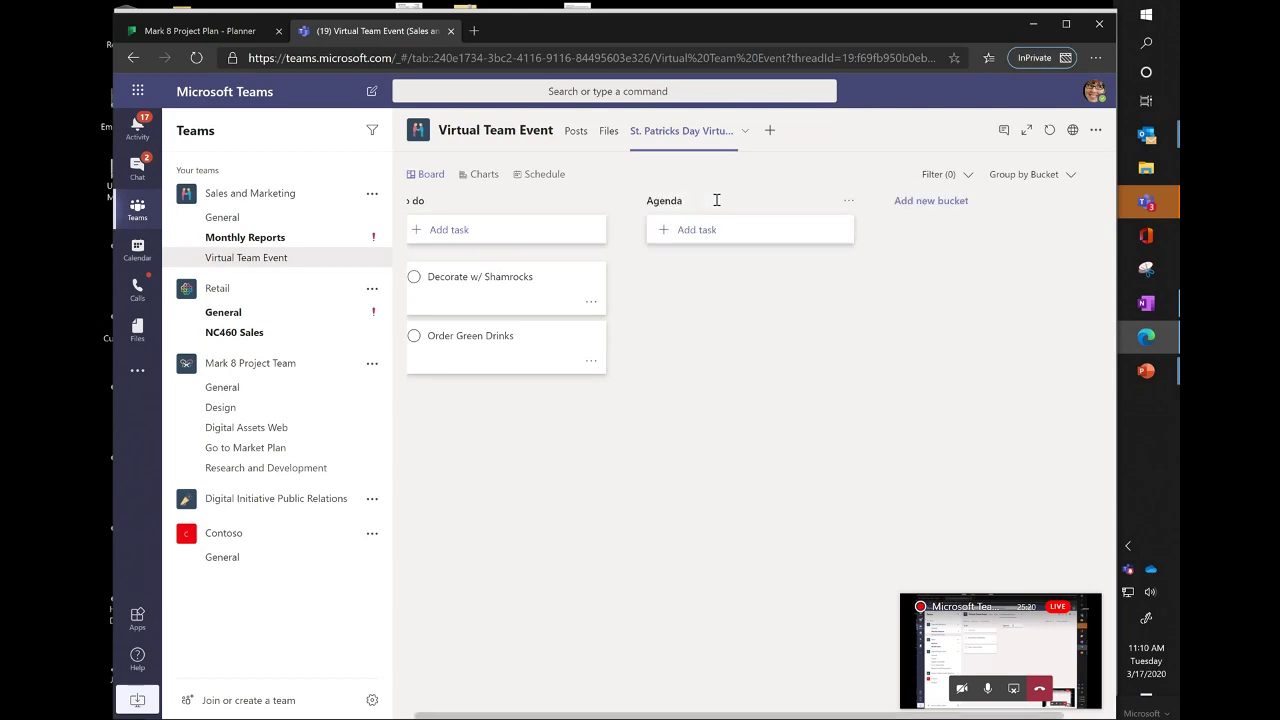
{"action": "left_click", "coordinate": [930, 201]}
{"action": "type", "text": "Team"}
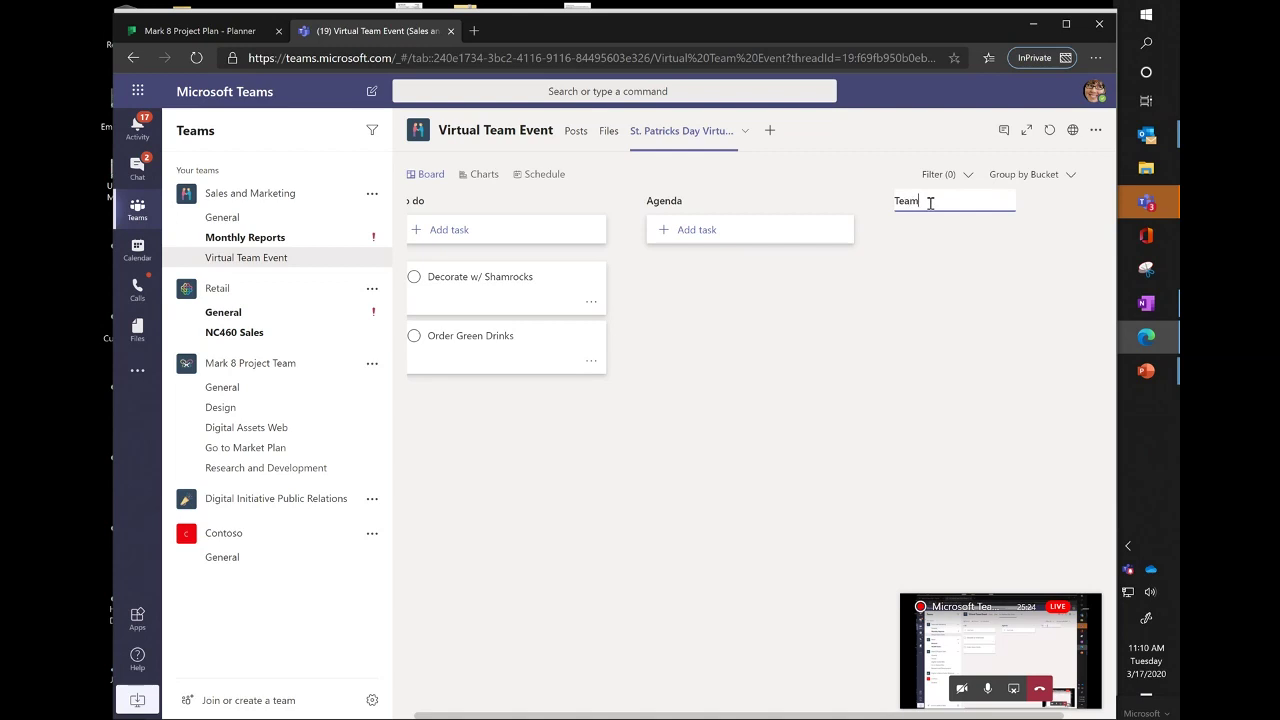
{"action": "type", "text": " Training"}
{"action": "key", "text": "Return"}
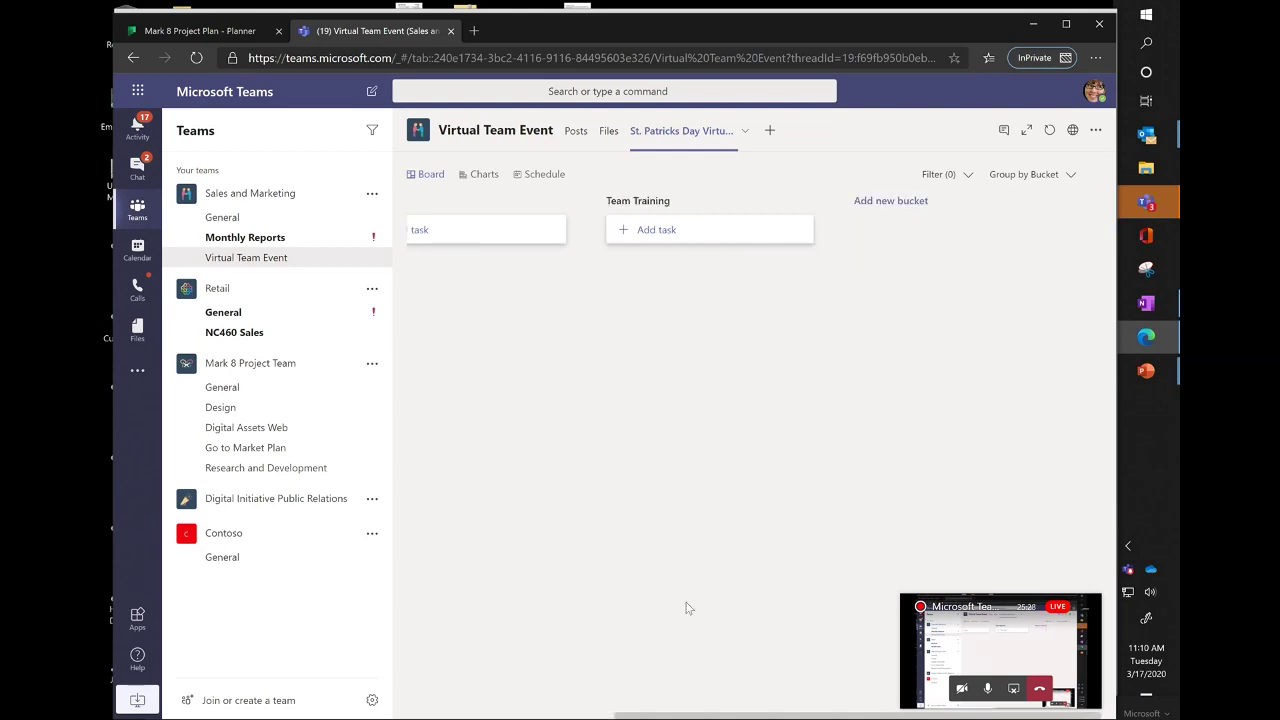
Try to move the "Decorate w/ Shamrocks" task card directly on the board into the Team Training bucket, and also into Agenda.
{"action": "left_click_drag", "start_coordinate": [670, 716], "coordinate": [455, 716]}
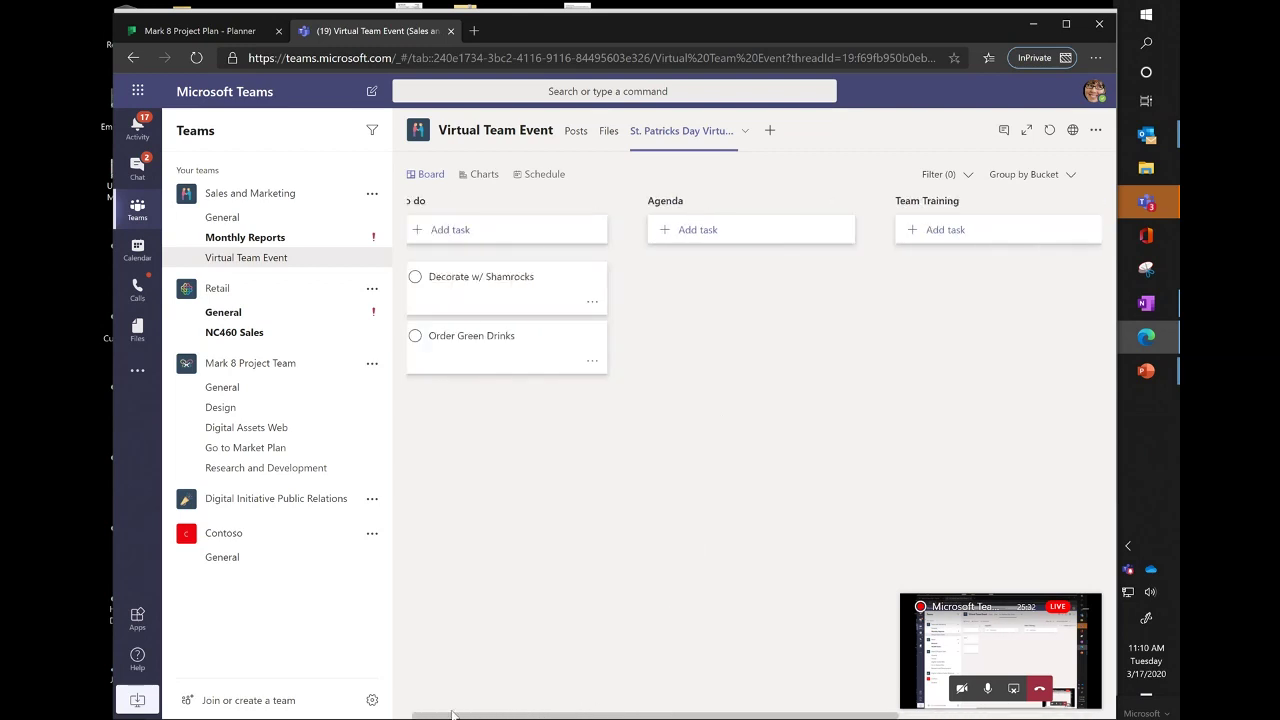
{"action": "left_click_drag", "start_coordinate": [510, 296], "coordinate": [914, 238]}
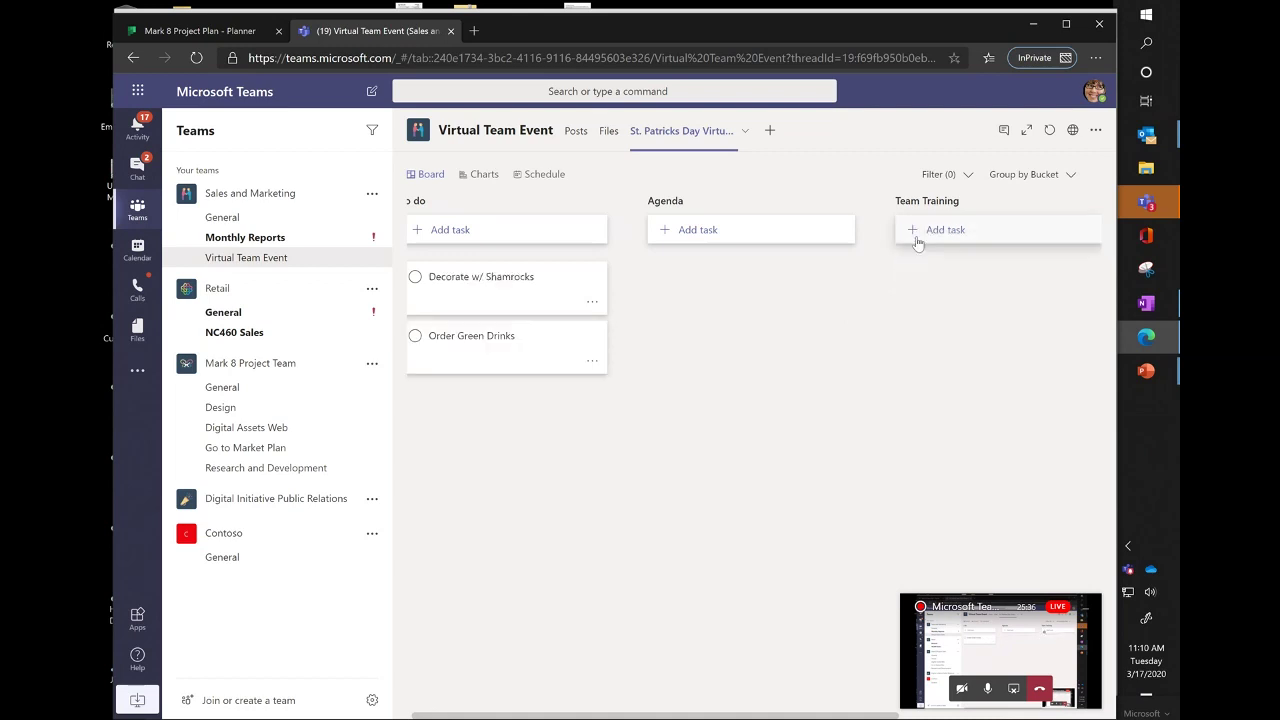
{"action": "left_click_drag", "start_coordinate": [544, 297], "coordinate": [694, 216]}
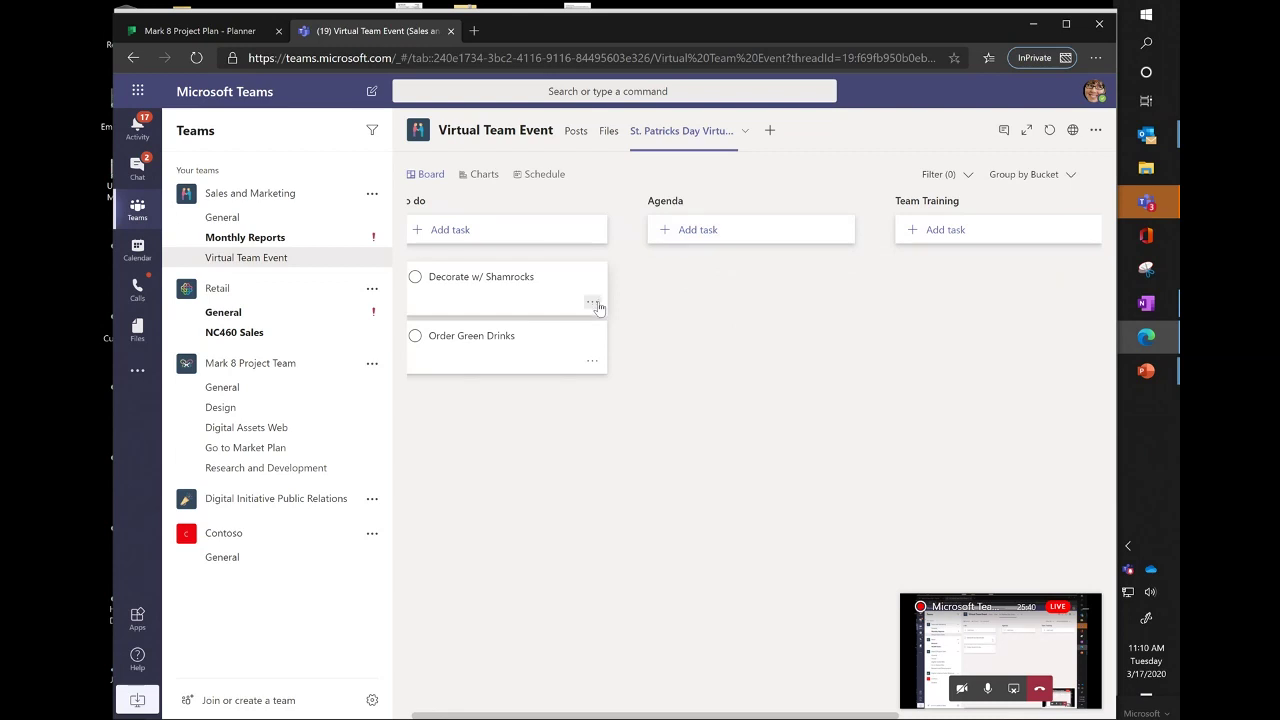
Move the "Decorate w/ Shamrocks" task to the Agenda bucket of the same plan using Move task.
{"action": "left_click", "coordinate": [592, 300]}
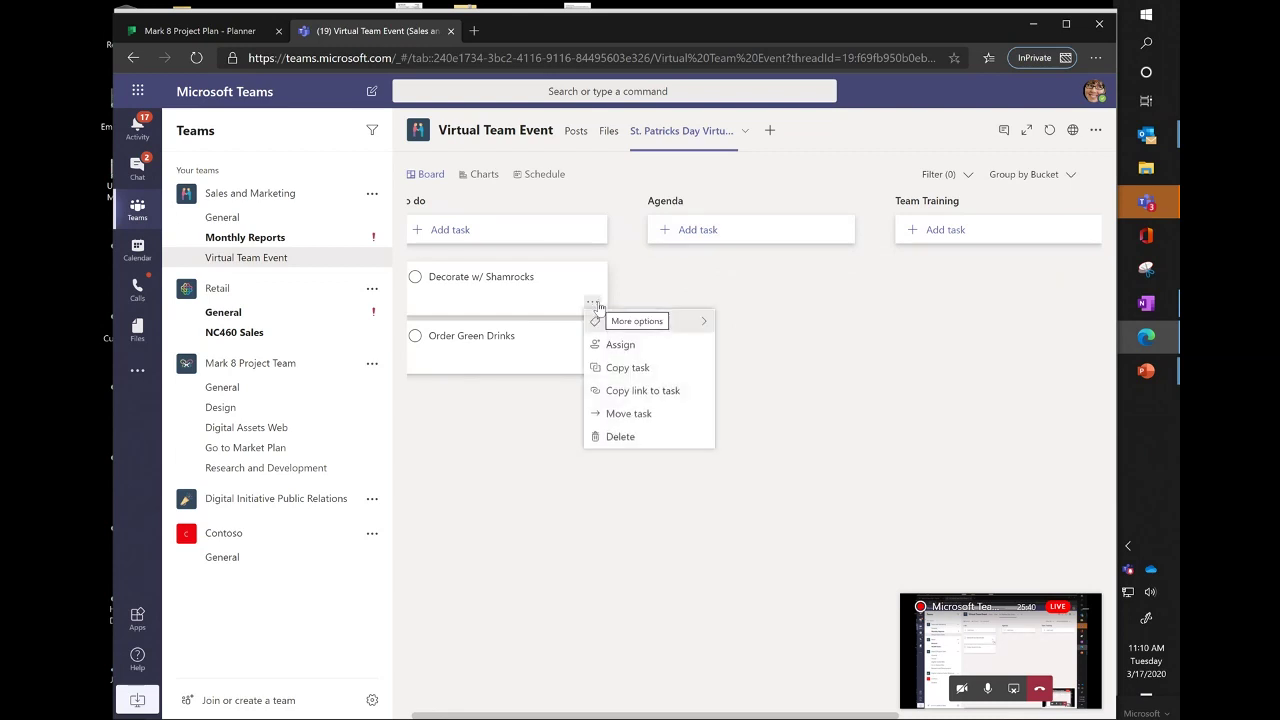
{"action": "left_click", "coordinate": [629, 413]}
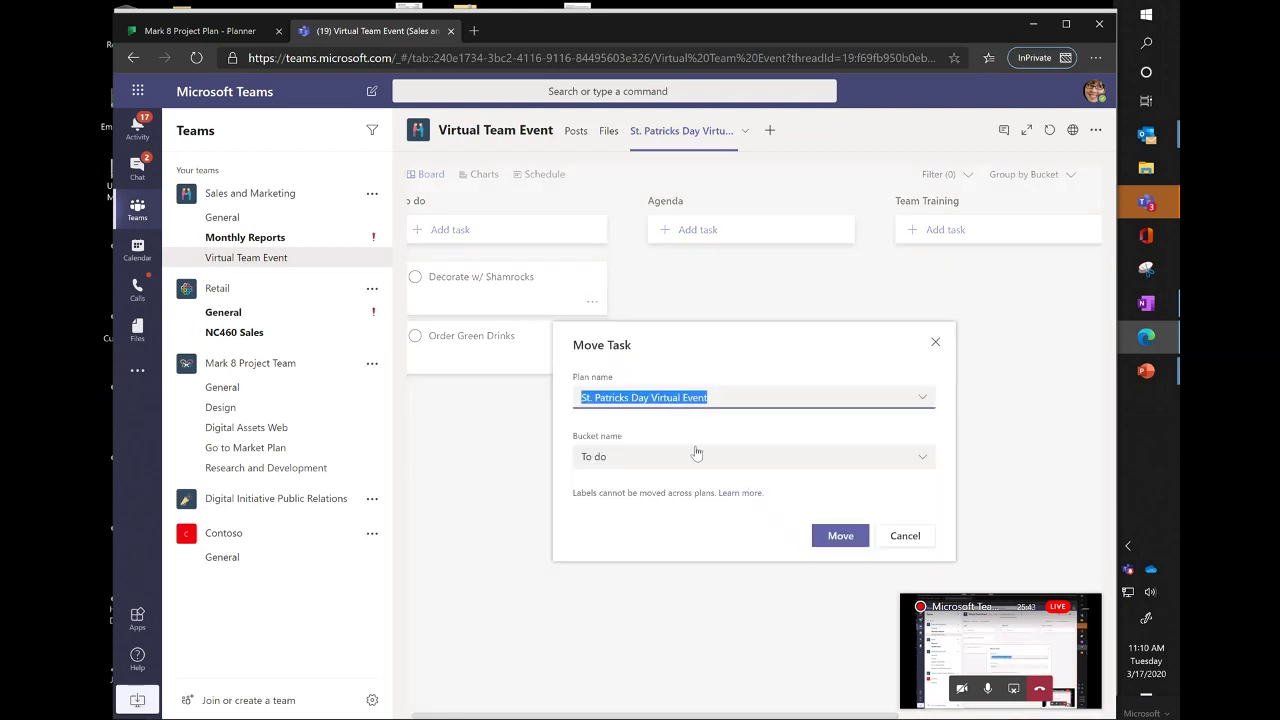
{"action": "left_click", "coordinate": [876, 462]}
{"action": "left_click", "coordinate": [794, 504]}
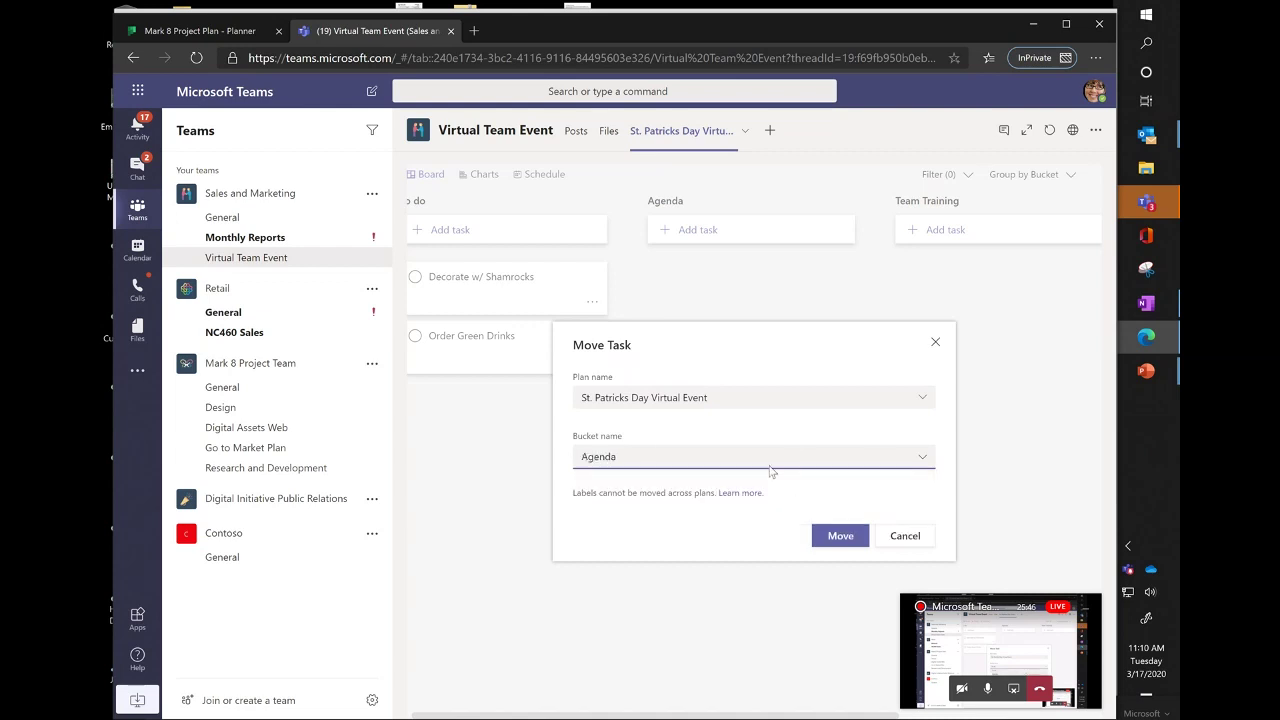
{"action": "left_click", "coordinate": [840, 537]}
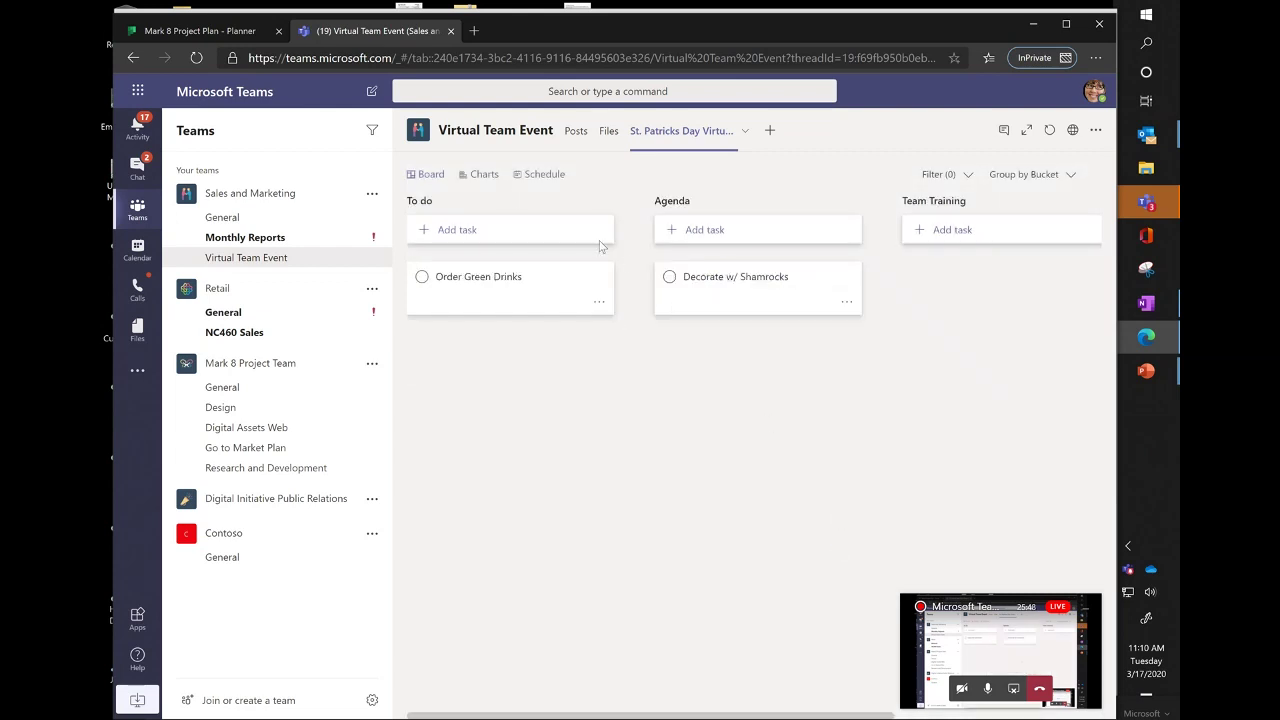
View the plan's progress charts and its monthly task schedule.
{"action": "left_click", "coordinate": [495, 174]}
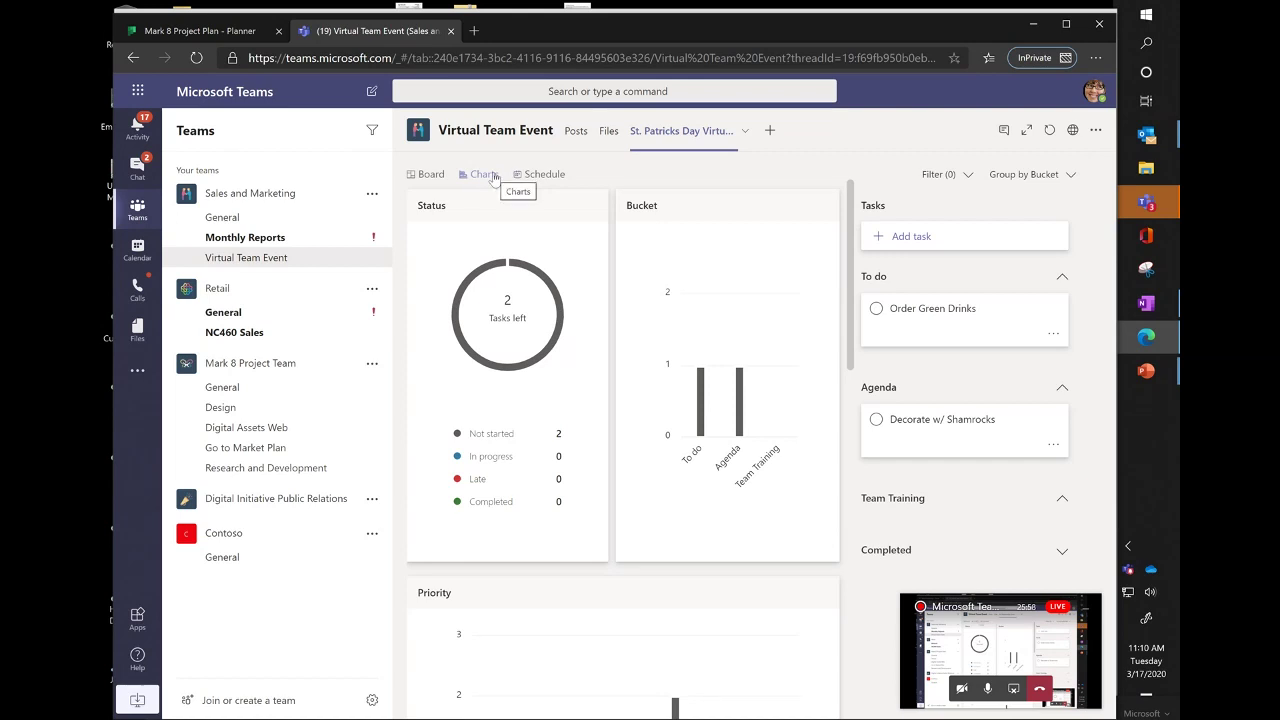
{"action": "left_click", "coordinate": [545, 175]}
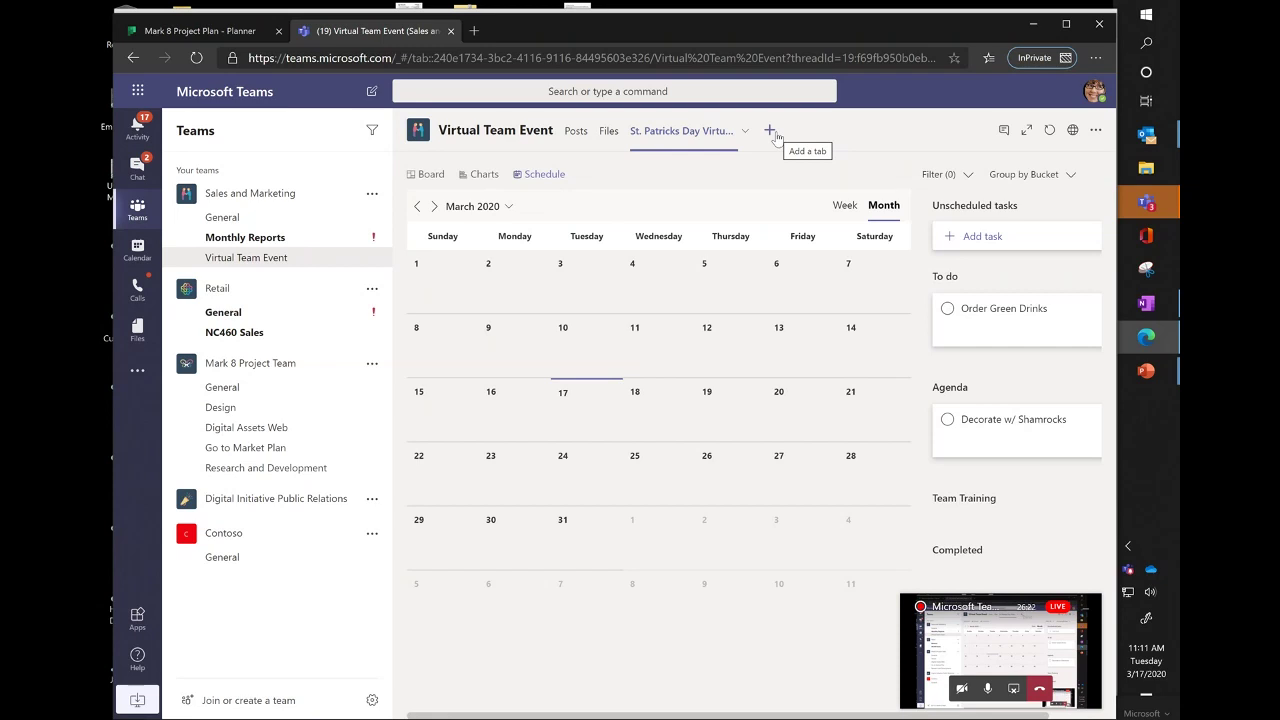
Return to the live event call and stop sharing the desktop.
{"action": "left_click", "coordinate": [977, 659]}
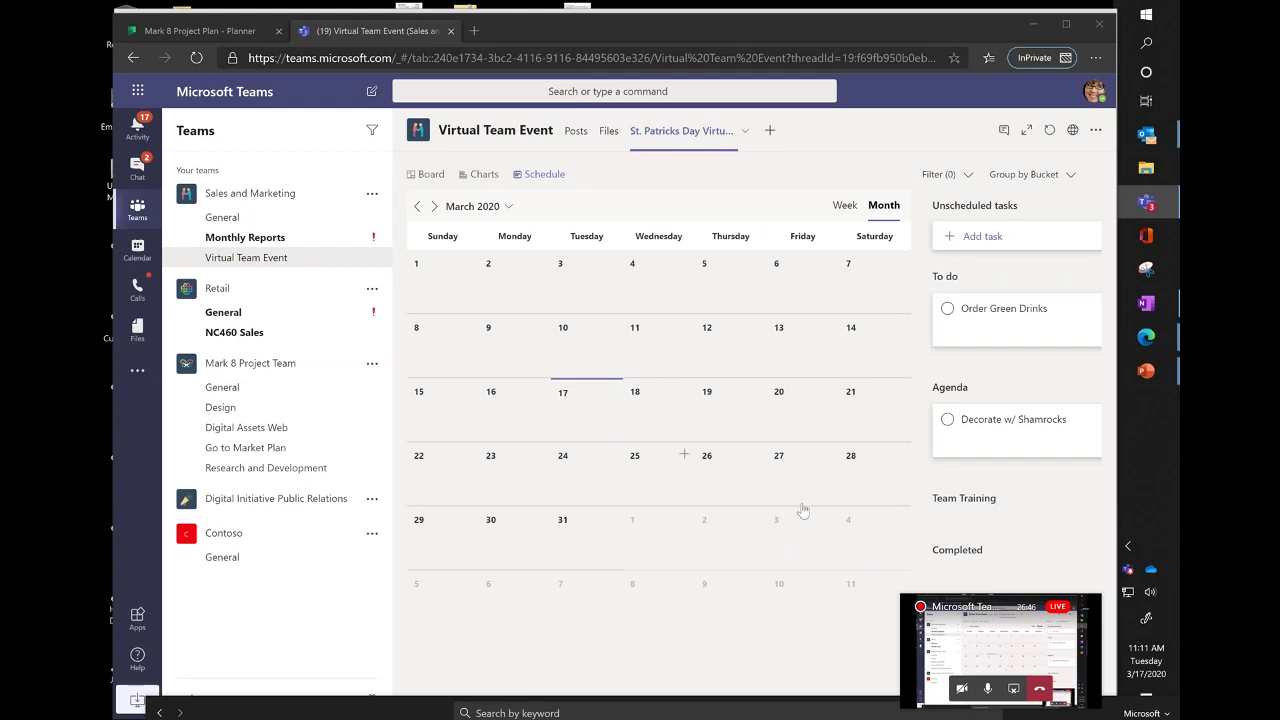
{"action": "left_click", "coordinate": [1014, 690]}
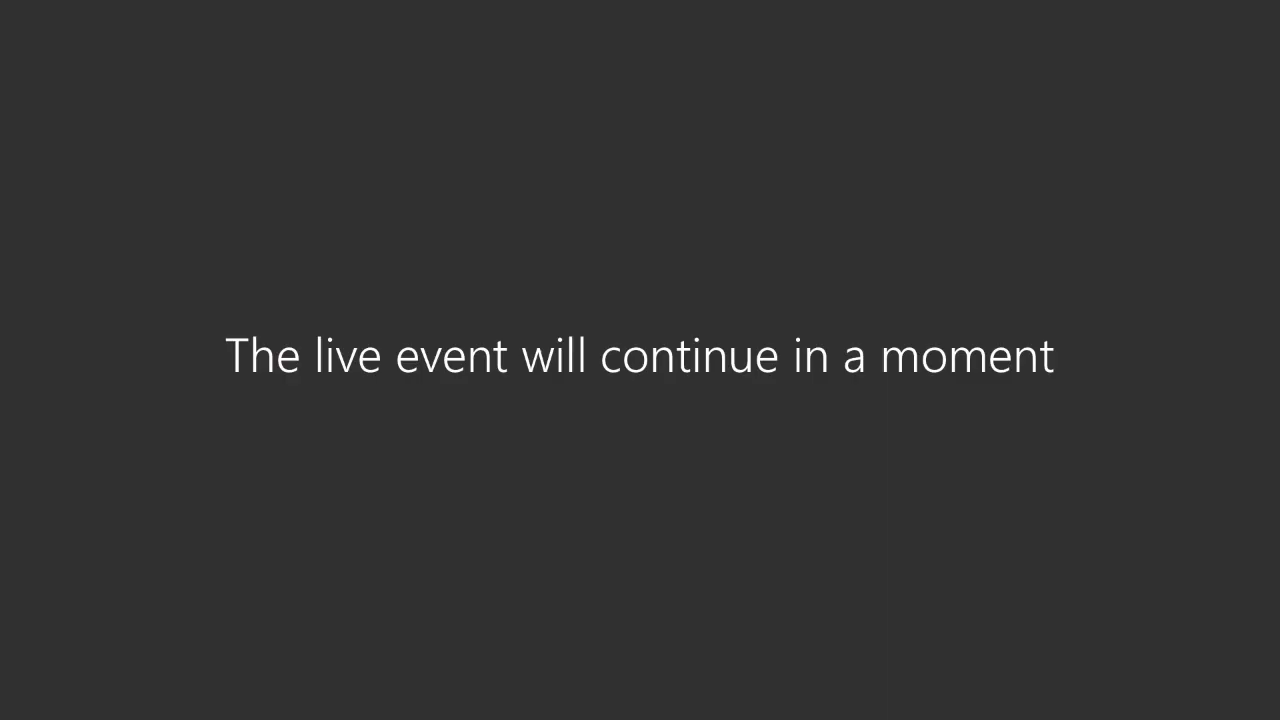
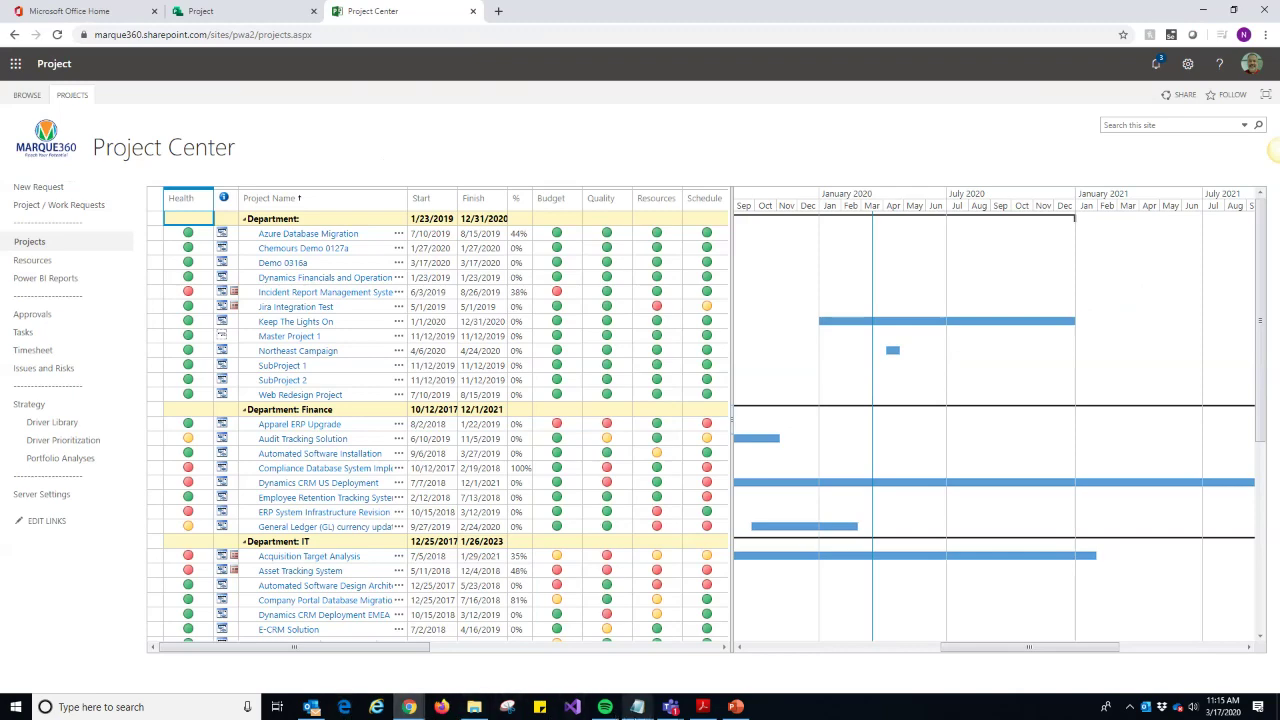
Switch from the Project Center page to the Microsoft Teams live event window.
{"action": "left_click", "coordinate": [670, 707]}
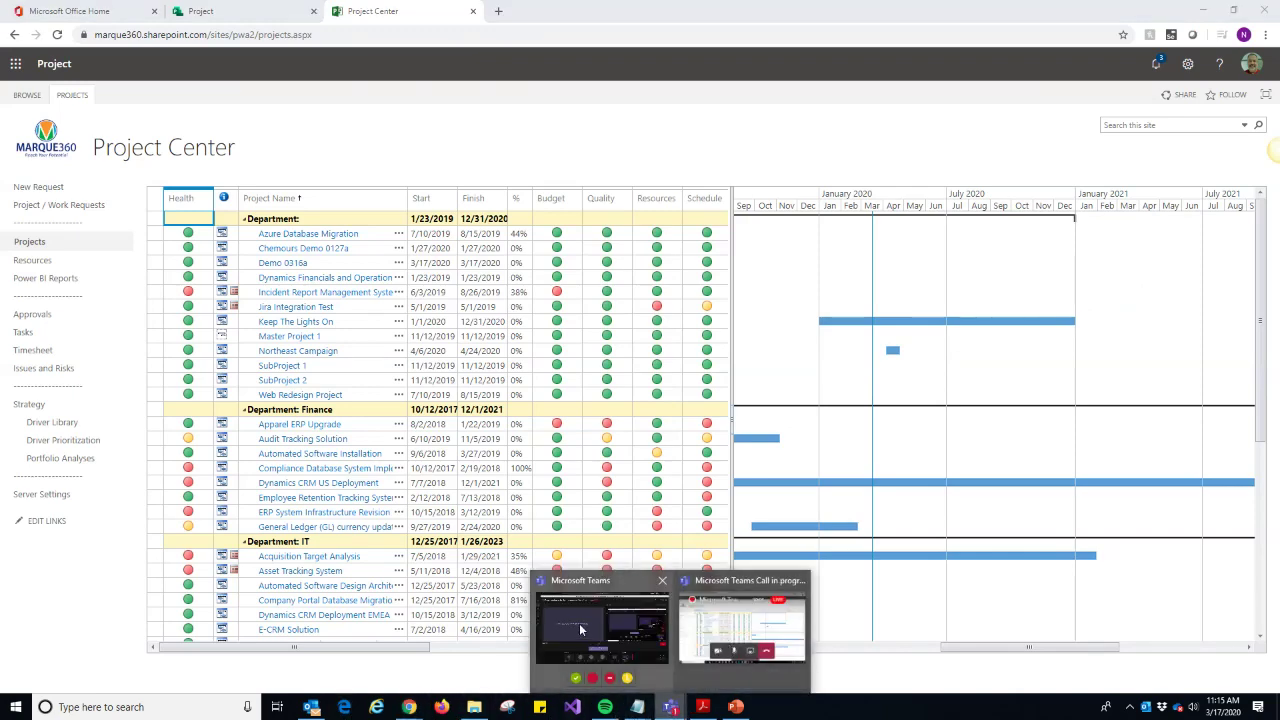
{"action": "left_click", "coordinate": [704, 631]}
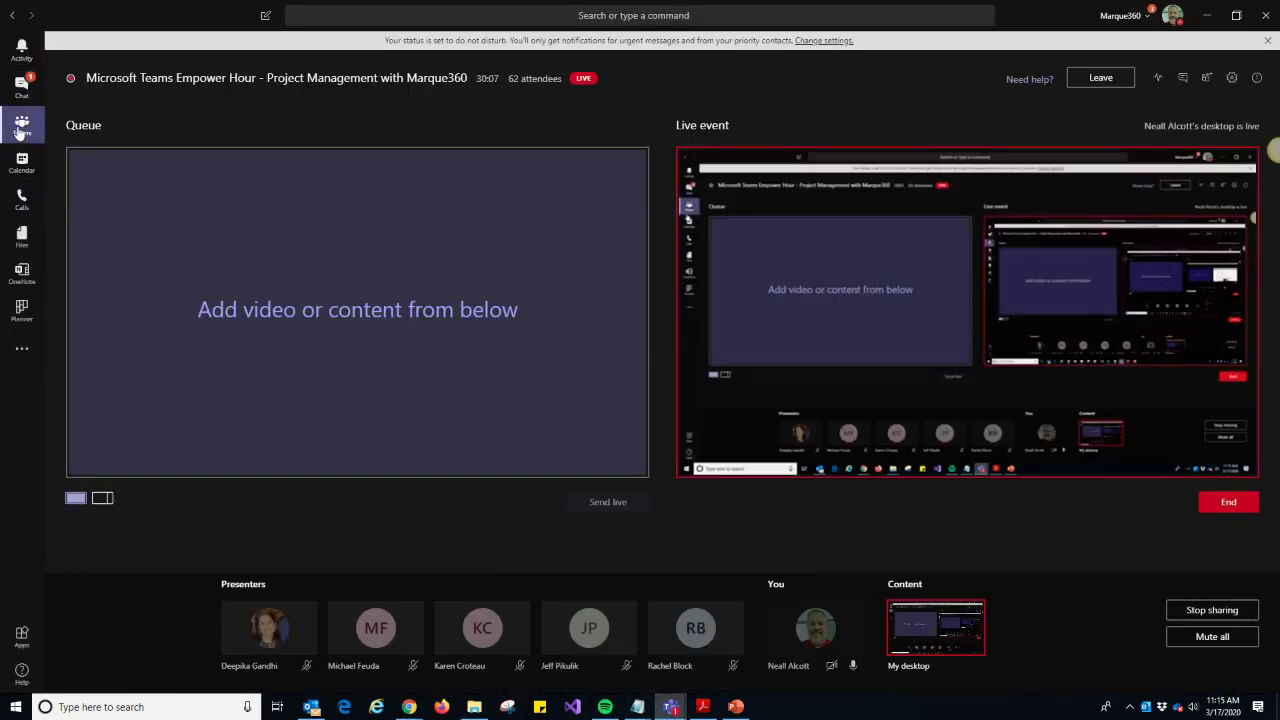
View the Planner board in the General channel of the Demo 0316a team.
{"action": "left_click", "coordinate": [21, 125]}
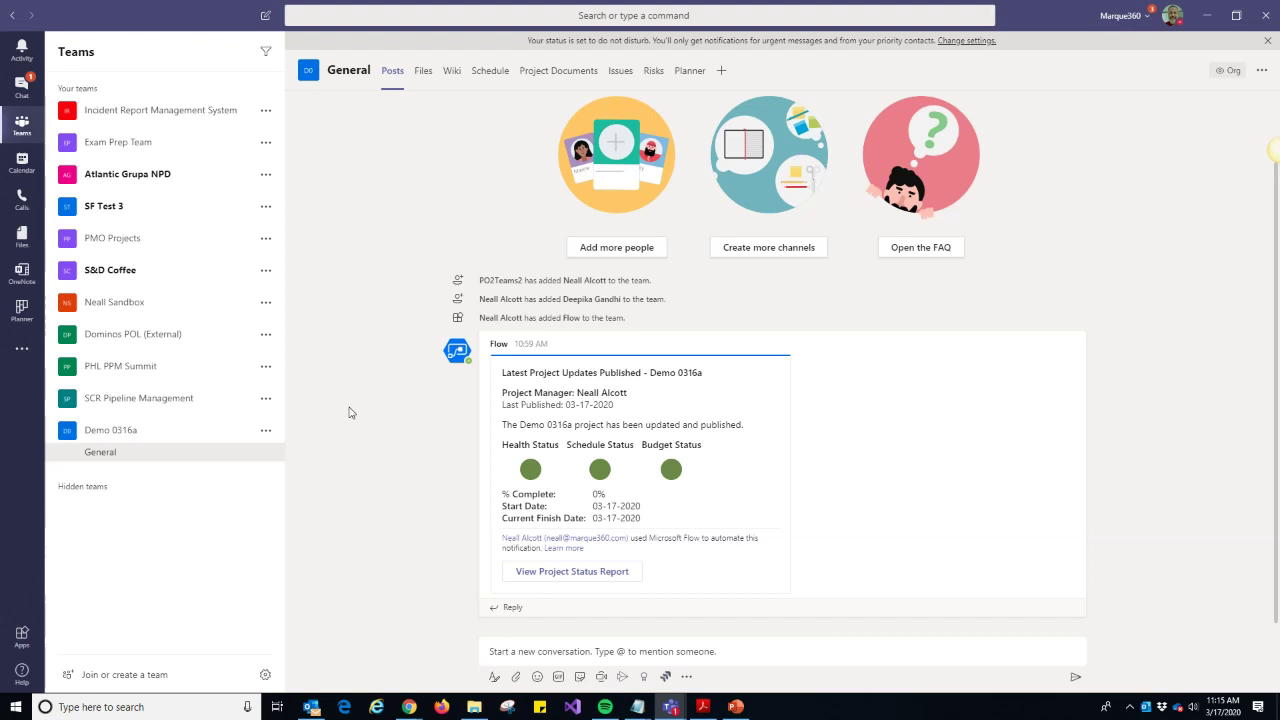
{"action": "left_click", "coordinate": [700, 76]}
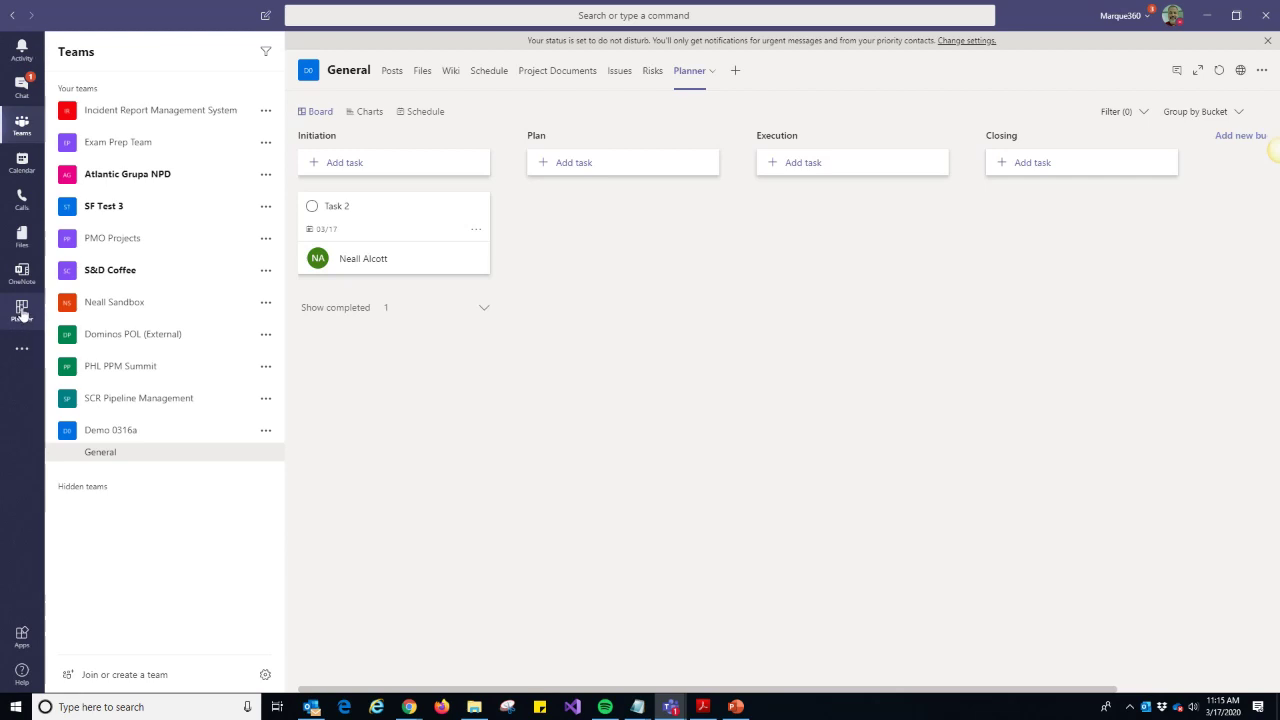
Search the available Teams apps for "planner" and view the Planner app's My Tasks board across all plans.
{"action": "left_click", "coordinate": [21, 638]}
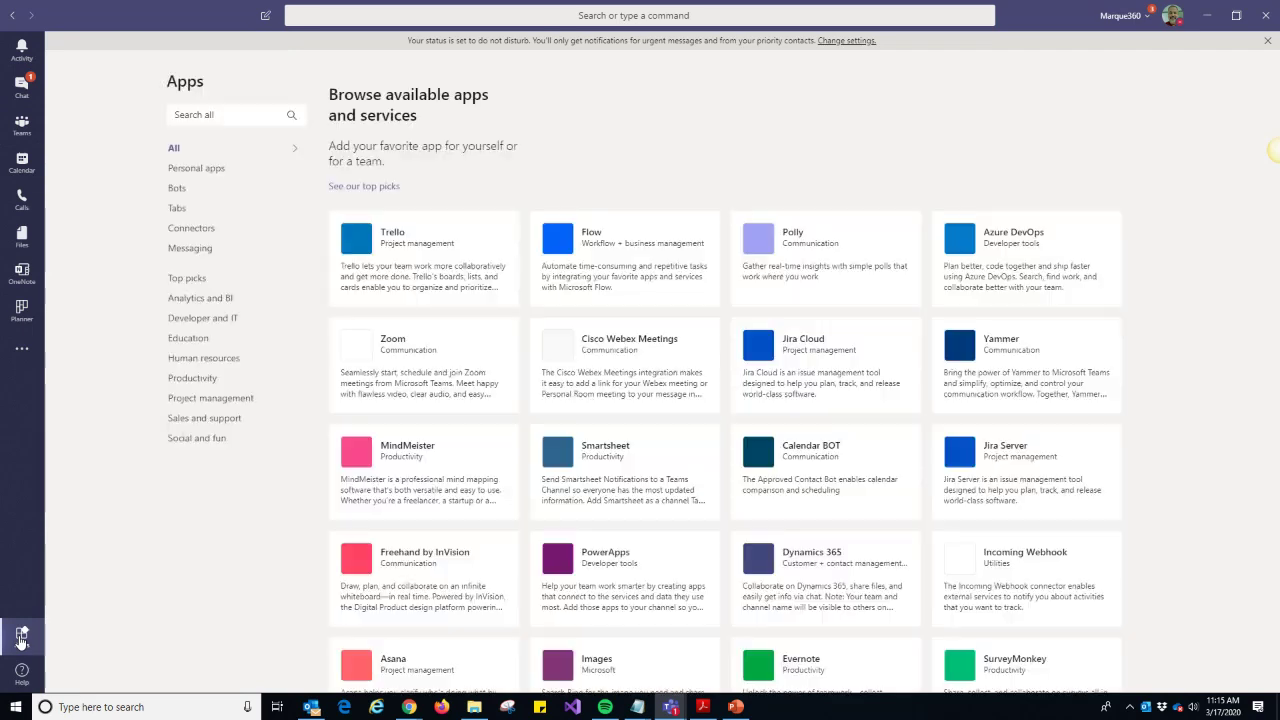
{"action": "left_click", "coordinate": [197, 114]}
{"action": "type", "text": "planner"}
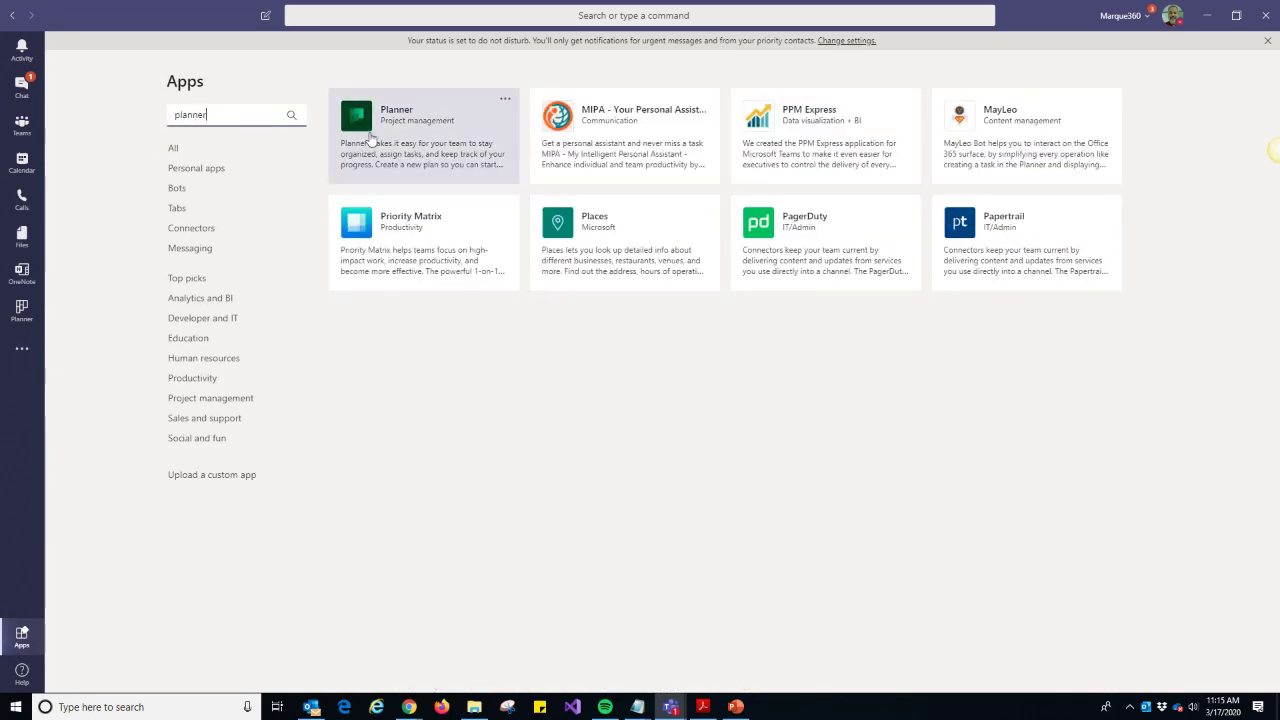
{"action": "left_click", "coordinate": [22, 314]}
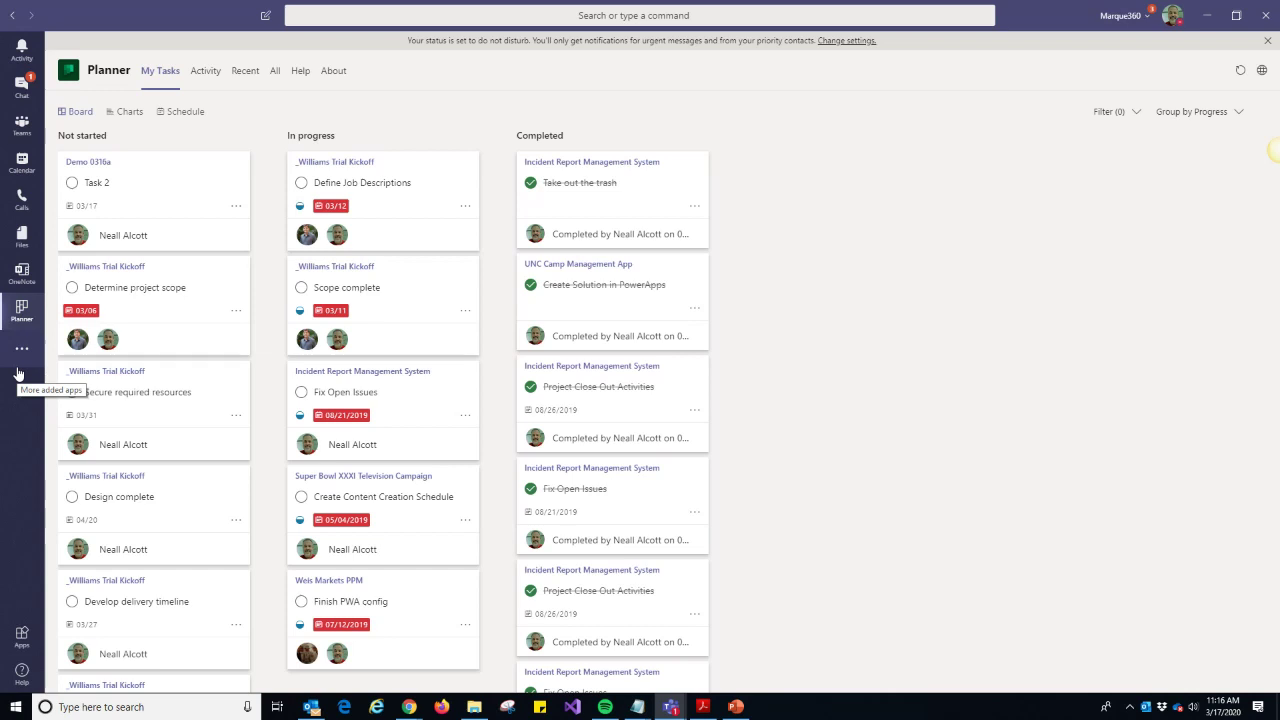
Switch to PowerPoint to review the slide on choosing the right tools, and return to Teams.
{"action": "left_click", "coordinate": [735, 707]}
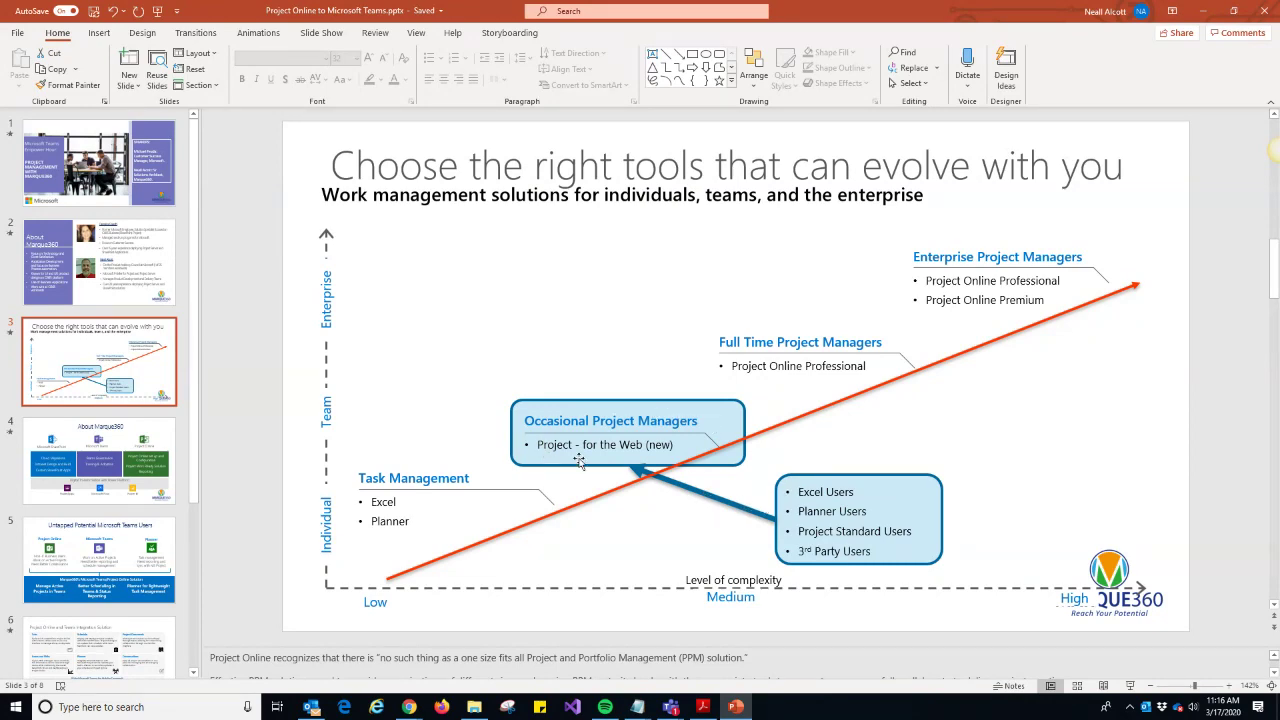
{"action": "left_click", "coordinate": [1208, 17]}
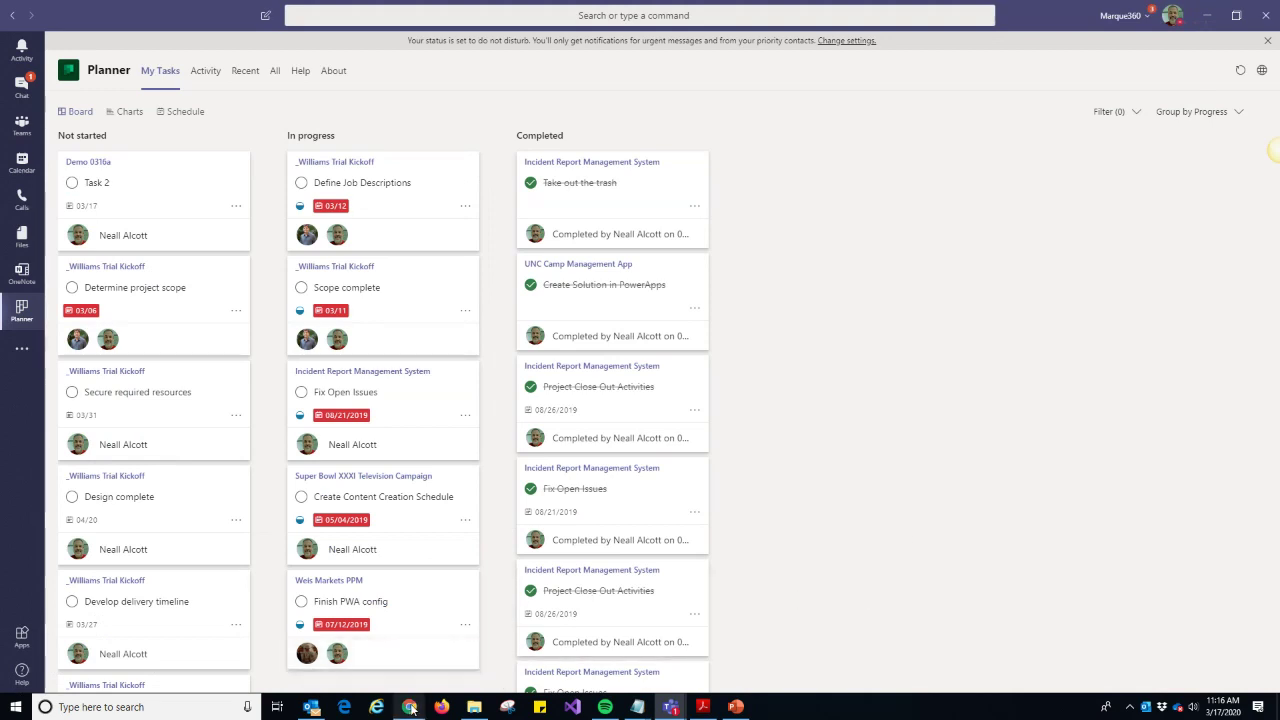
Switch to Microsoft Project in Chrome and create a new blank project.
{"action": "mouse_move", "coordinate": [411, 708]}
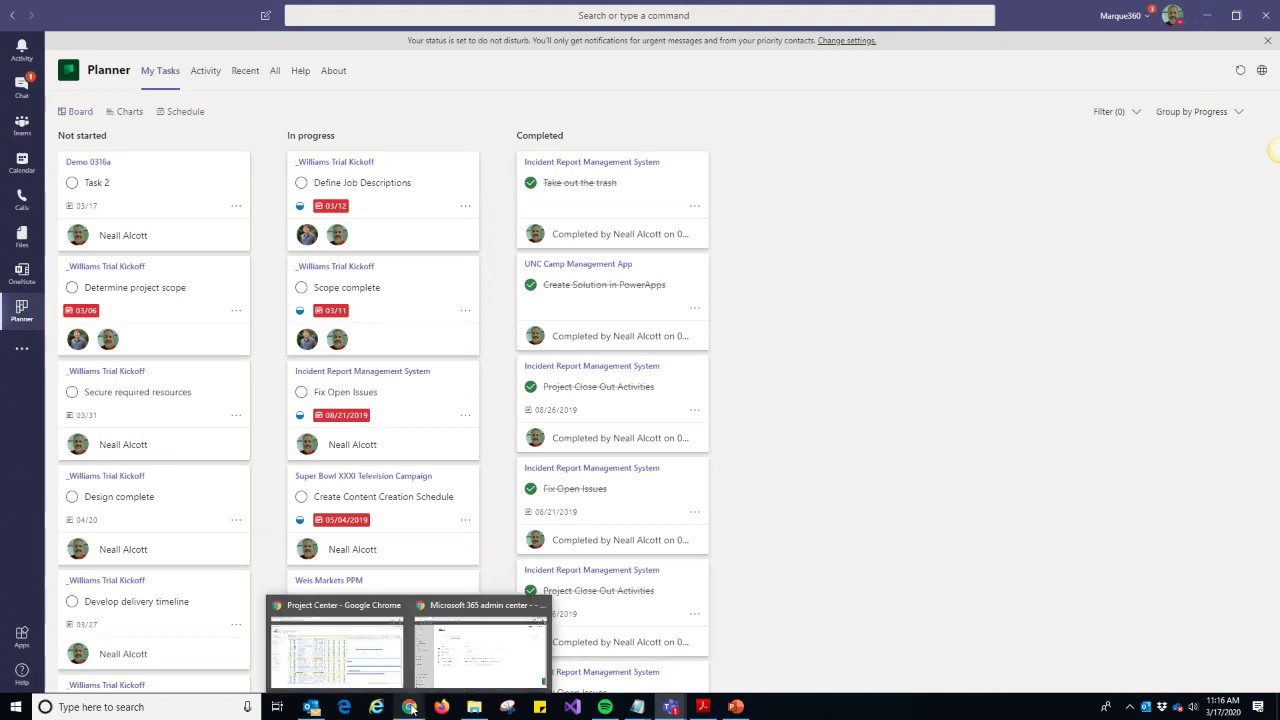
{"action": "left_click", "coordinate": [337, 651]}
{"action": "left_click", "coordinate": [230, 13]}
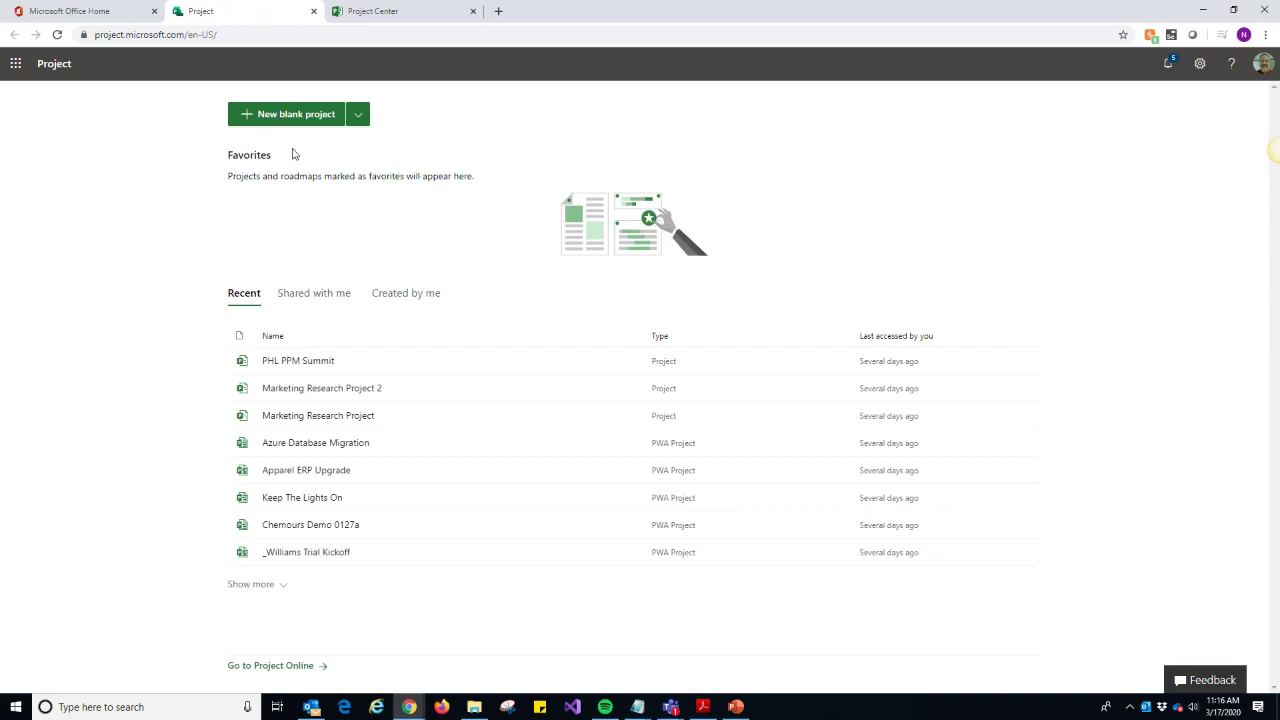
{"action": "left_click", "coordinate": [267, 118]}
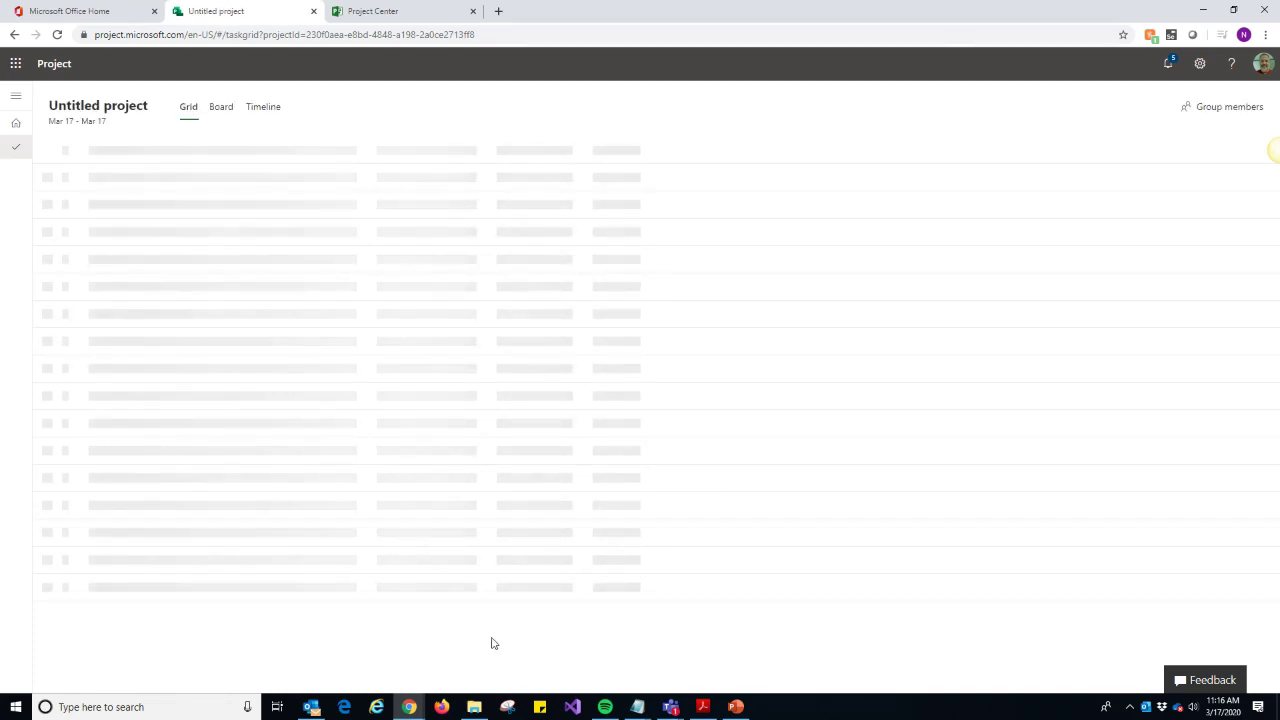
Rename the untitled project as "March 17th Demo".
{"action": "left_click", "coordinate": [92, 108]}
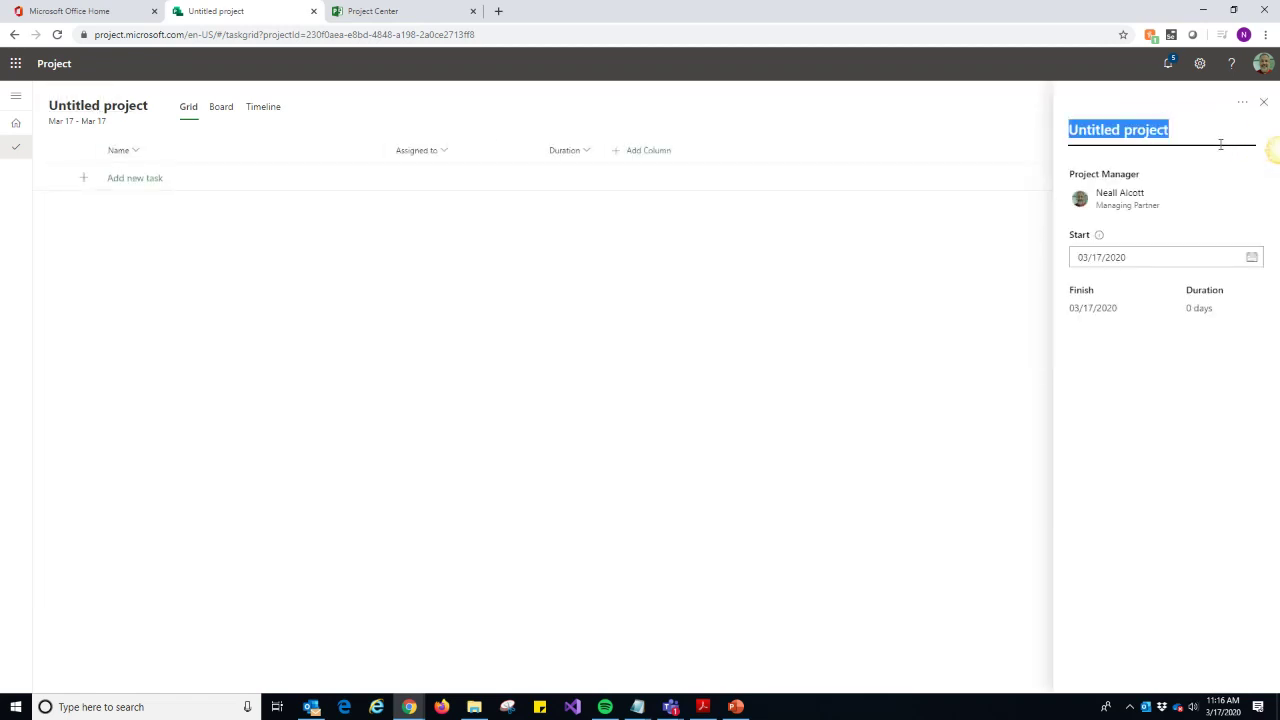
{"action": "type", "text": "M"}
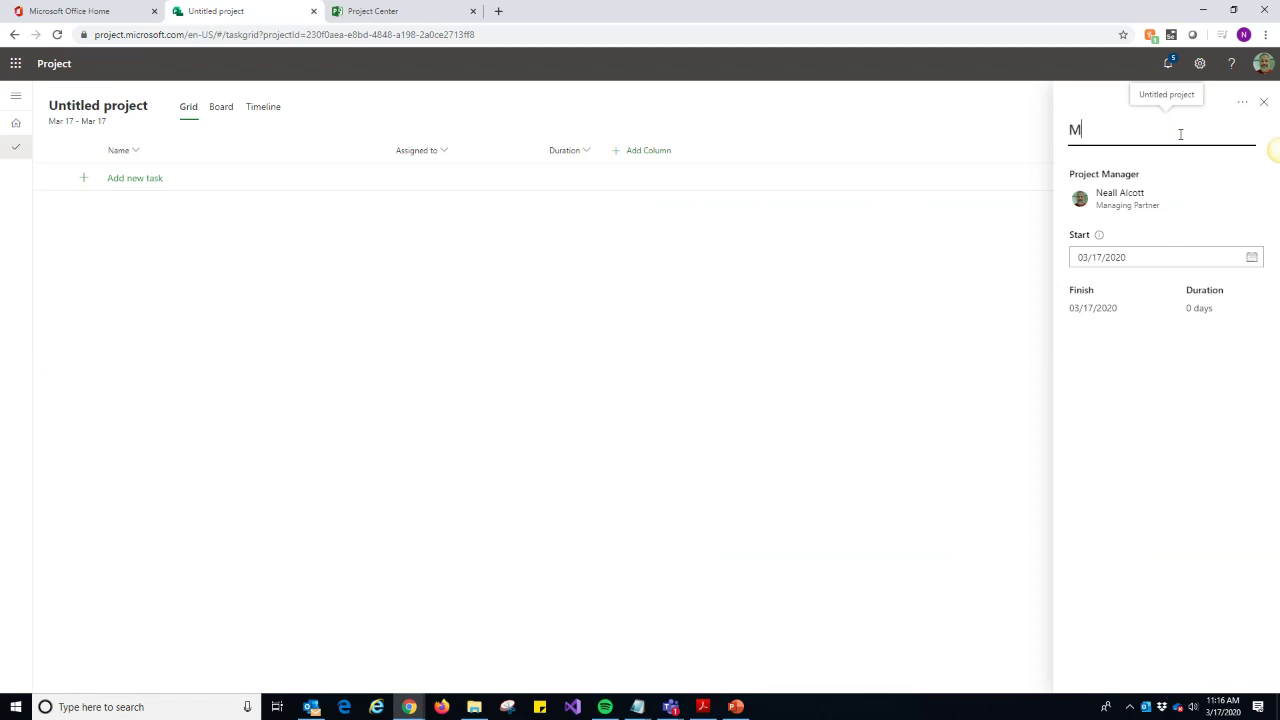
{"action": "type", "text": "arch 17th Demo"}
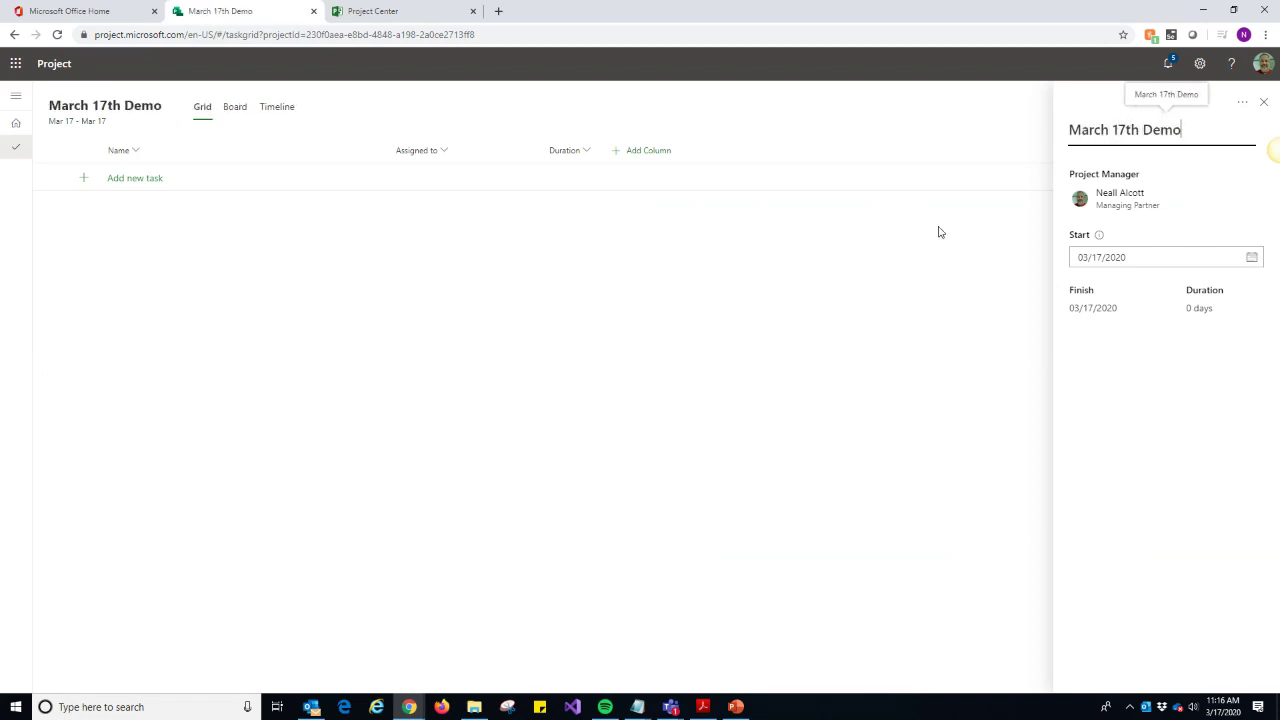
Add Task 1, Task 2, Task 3 and Task 4 to the project grid and close the project details.
{"action": "left_click", "coordinate": [189, 184]}
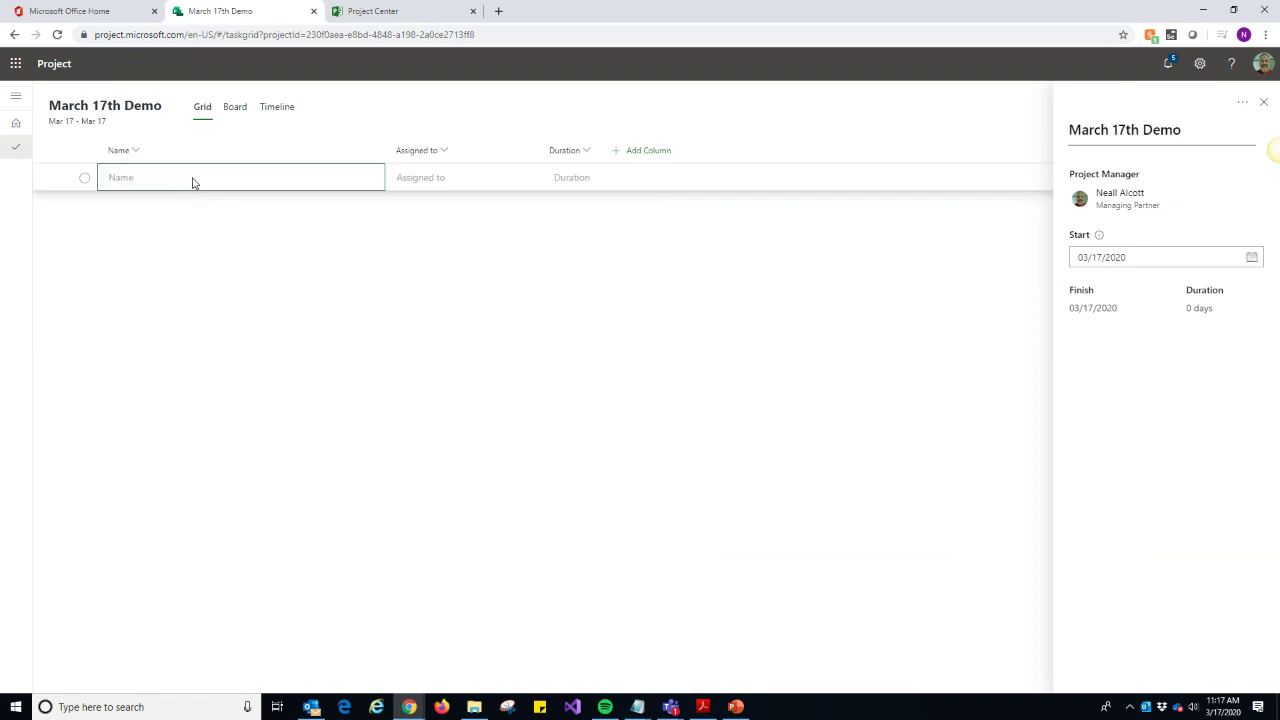
{"action": "type", "text": "Task 1"}
{"action": "key", "text": "Return"}
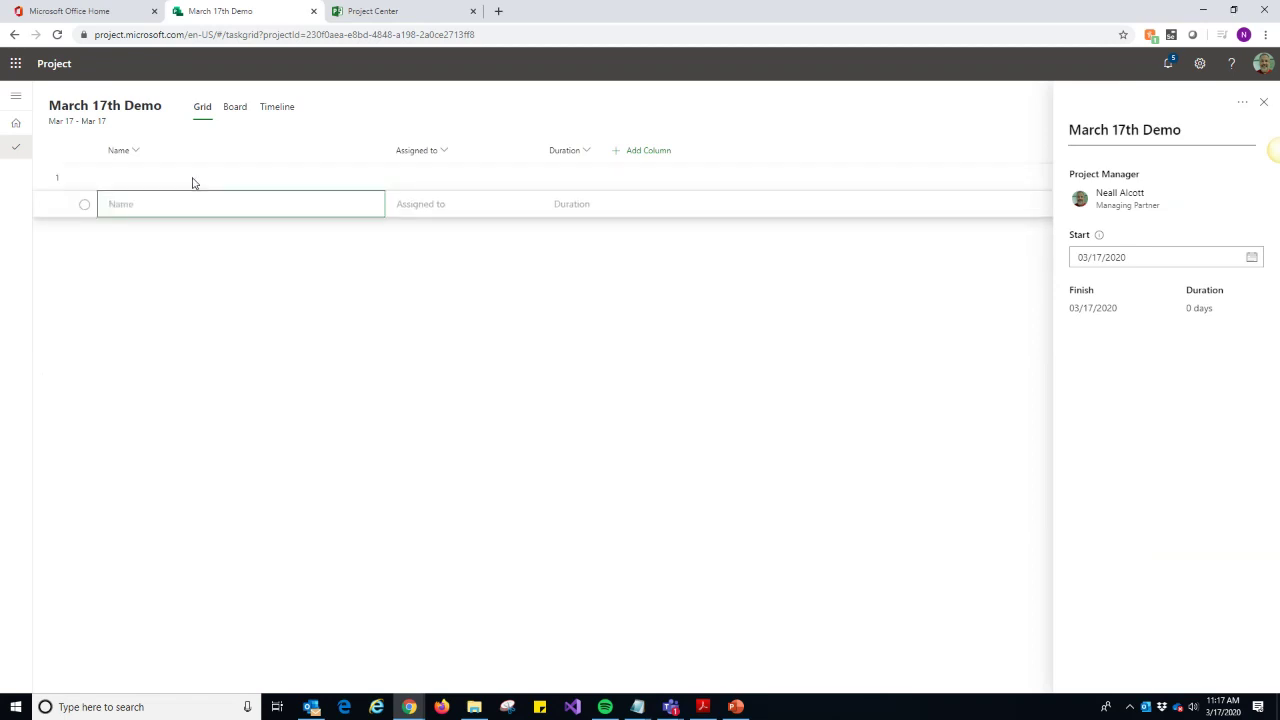
{"action": "type", "text": "Task 2"}
{"action": "key", "text": "Return"}
{"action": "type", "text": "Task 43"}
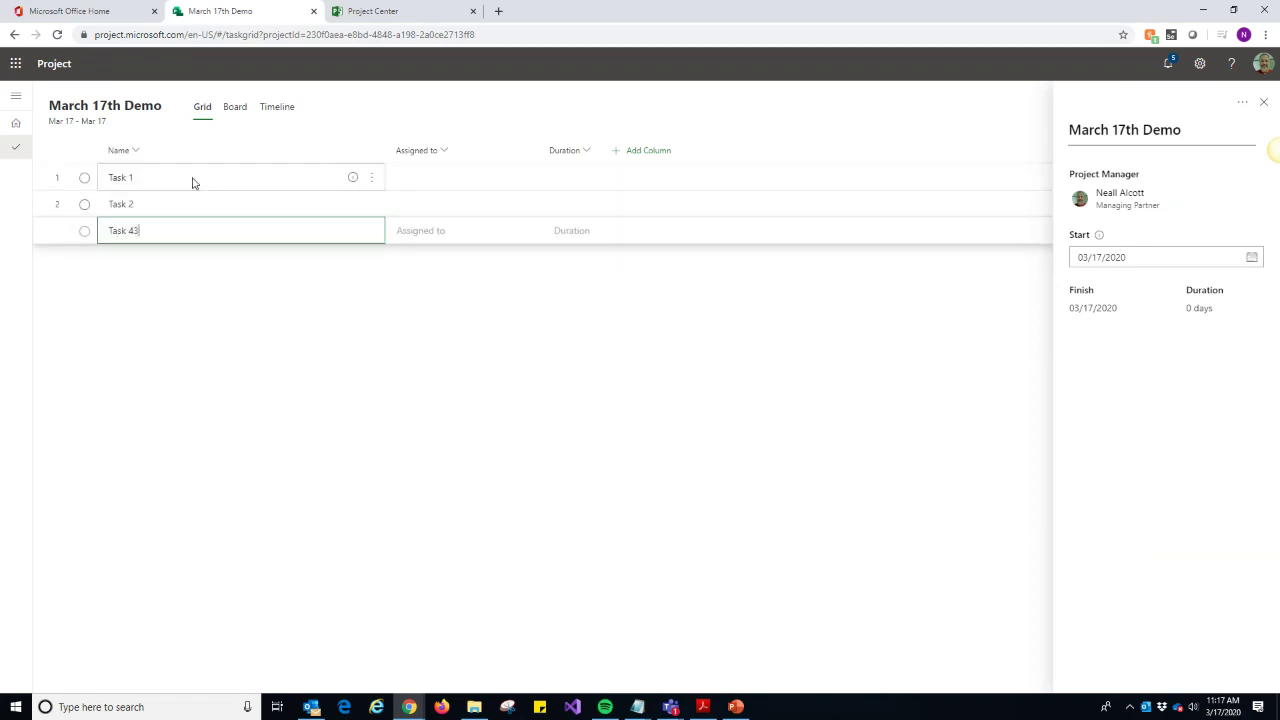
{"action": "key", "text": "Return"}
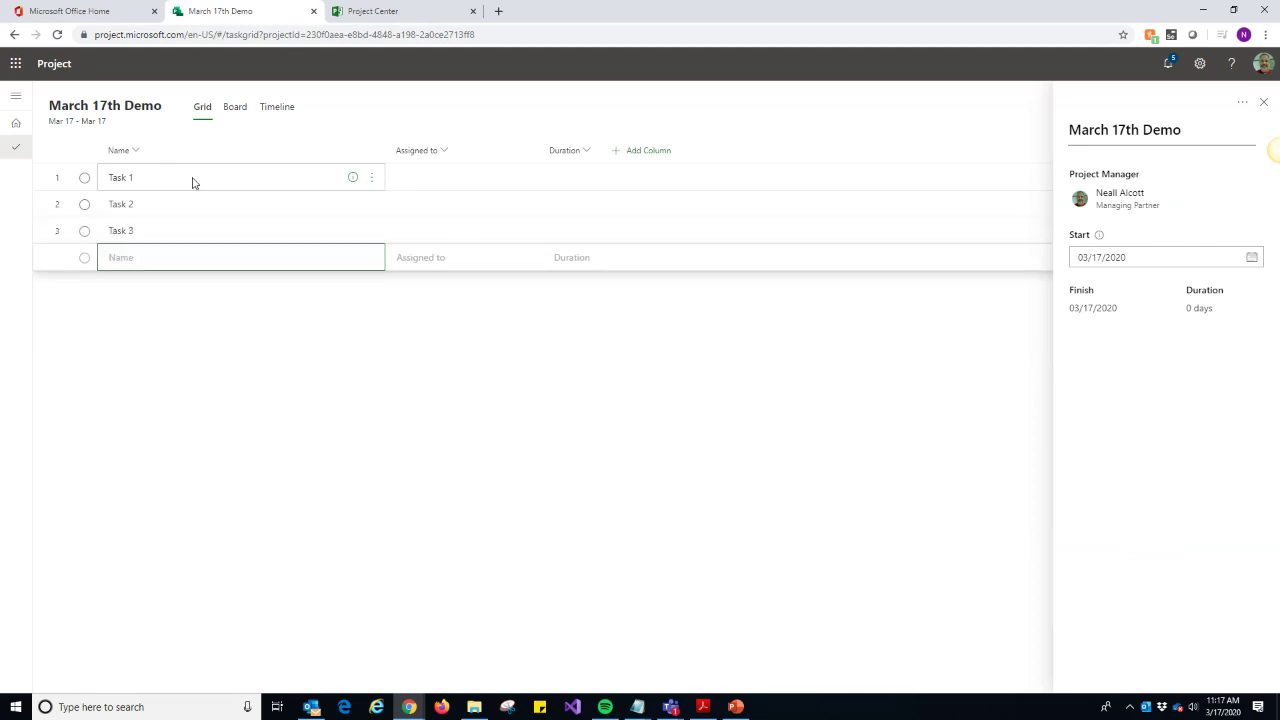
{"action": "type", "text": "Task 4"}
{"action": "key", "text": "Return"}
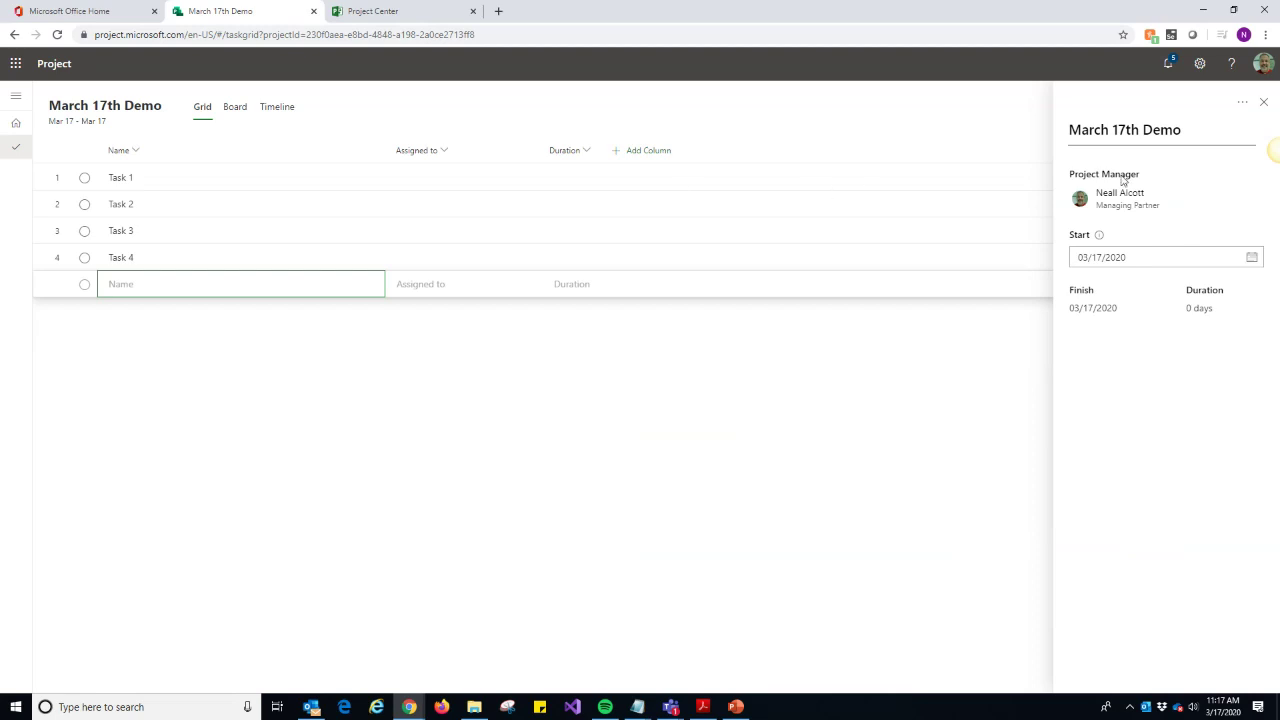
{"action": "left_click", "coordinate": [1263, 102]}
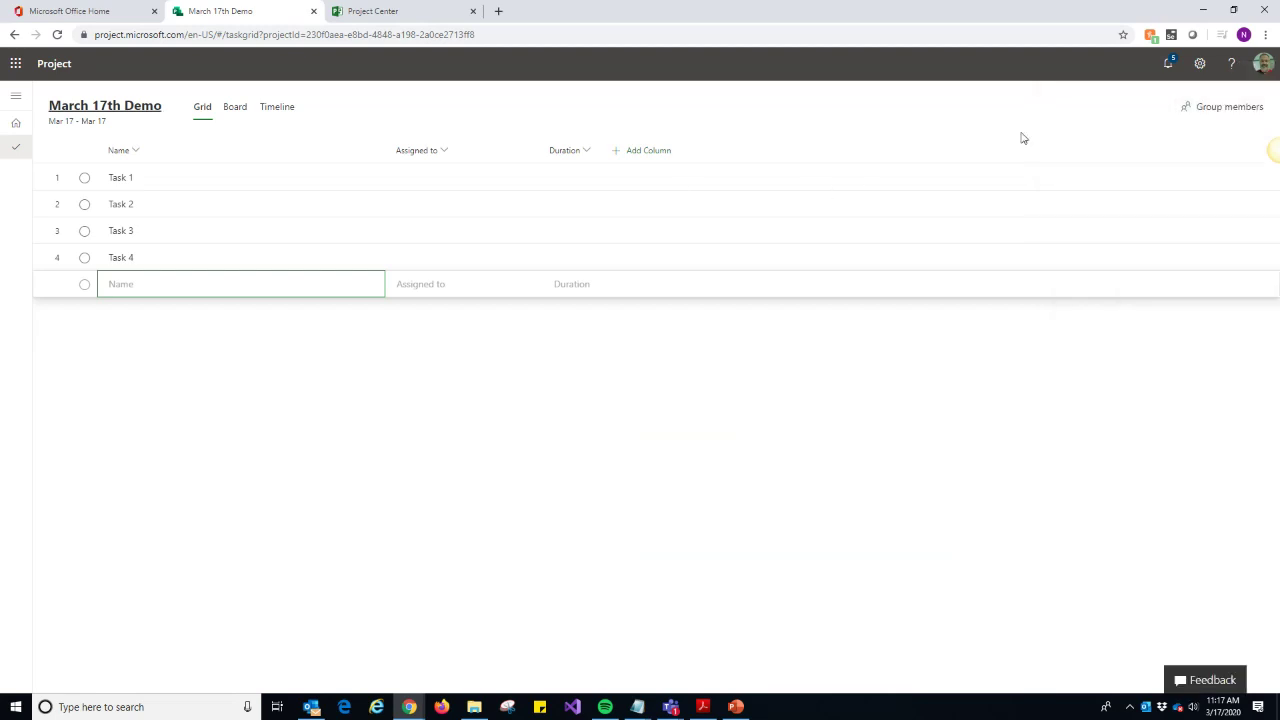
Add the Effort, Start and Finish columns to the task grid.
{"action": "left_click", "coordinate": [668, 153]}
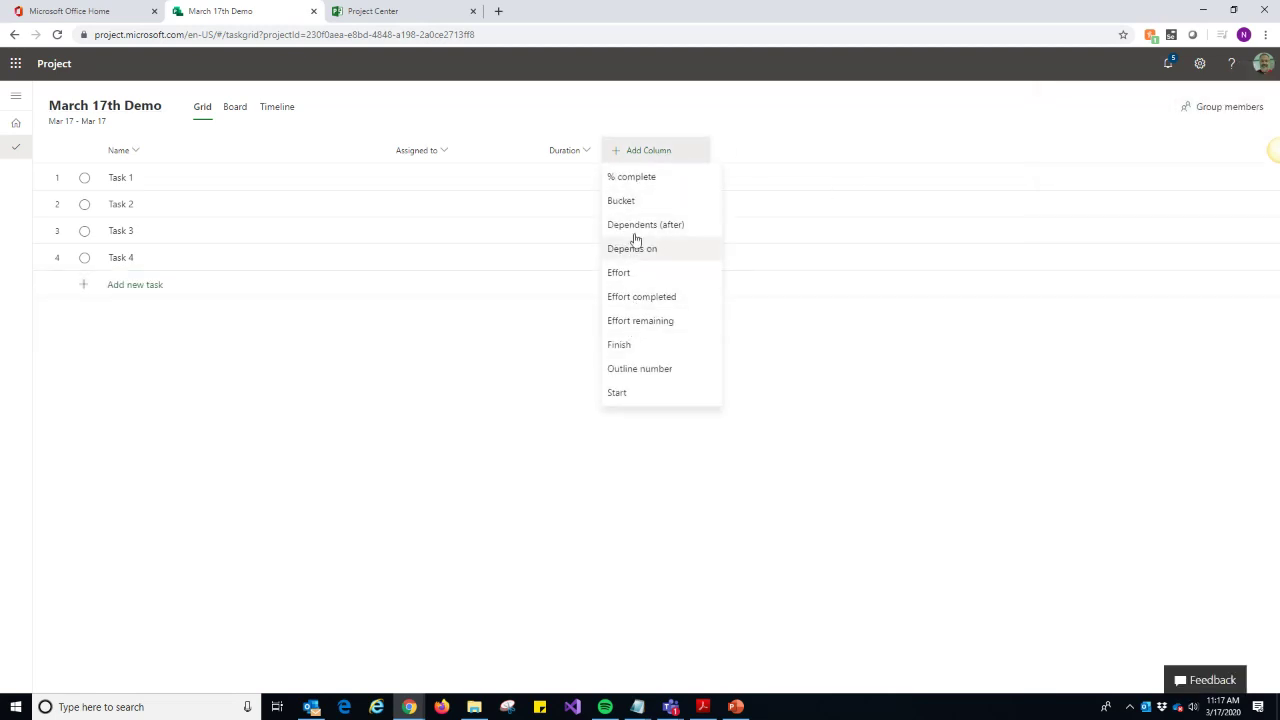
{"action": "left_click", "coordinate": [633, 275]}
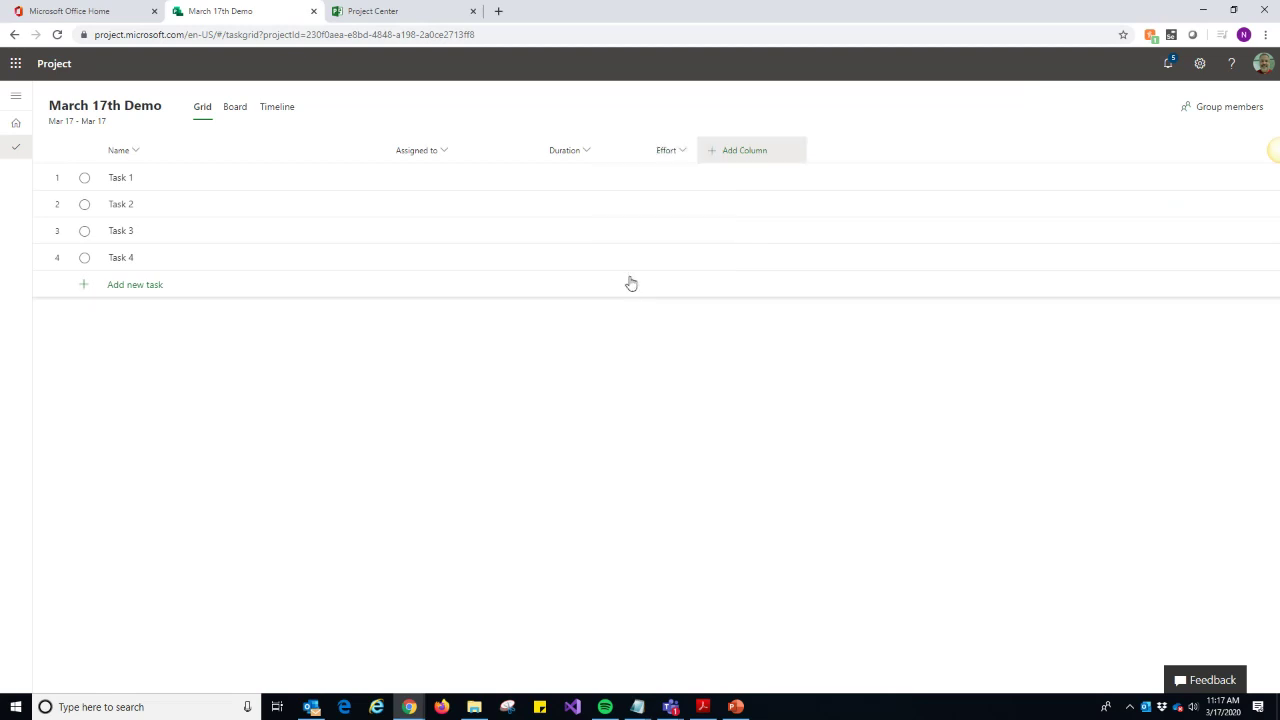
{"action": "left_click", "coordinate": [769, 150]}
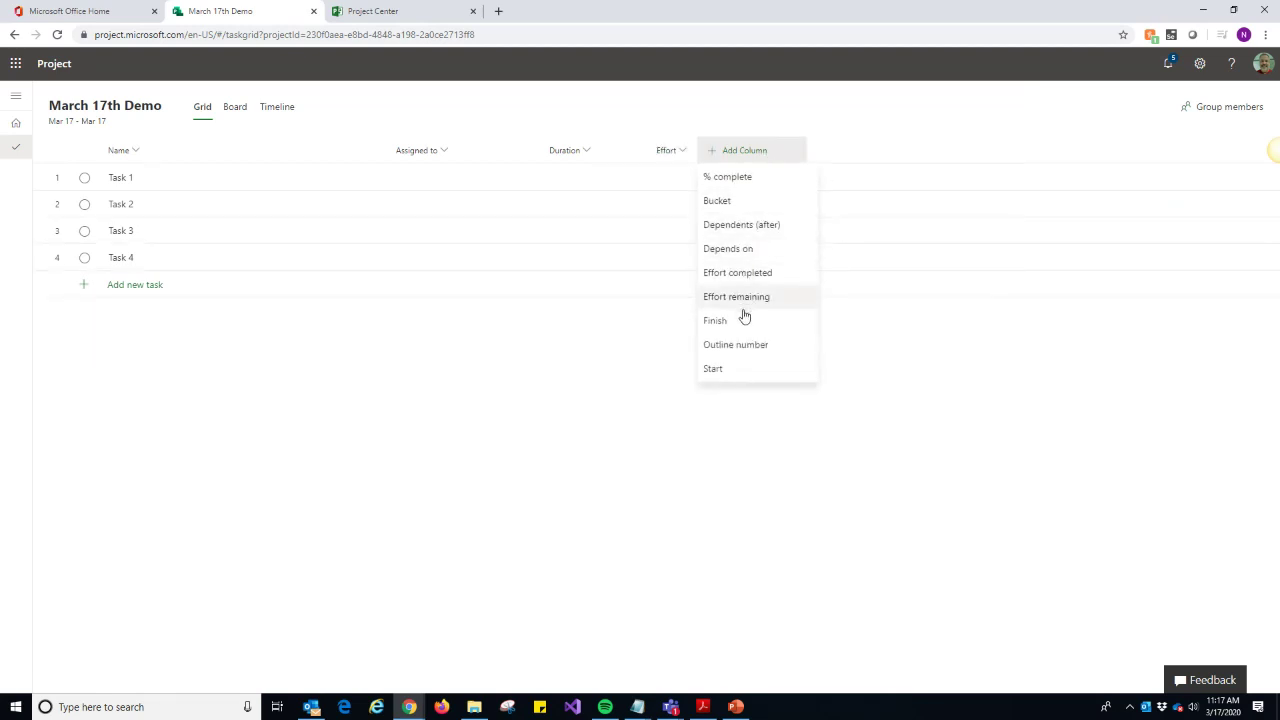
{"action": "left_click", "coordinate": [735, 367]}
{"action": "left_click", "coordinate": [846, 152]}
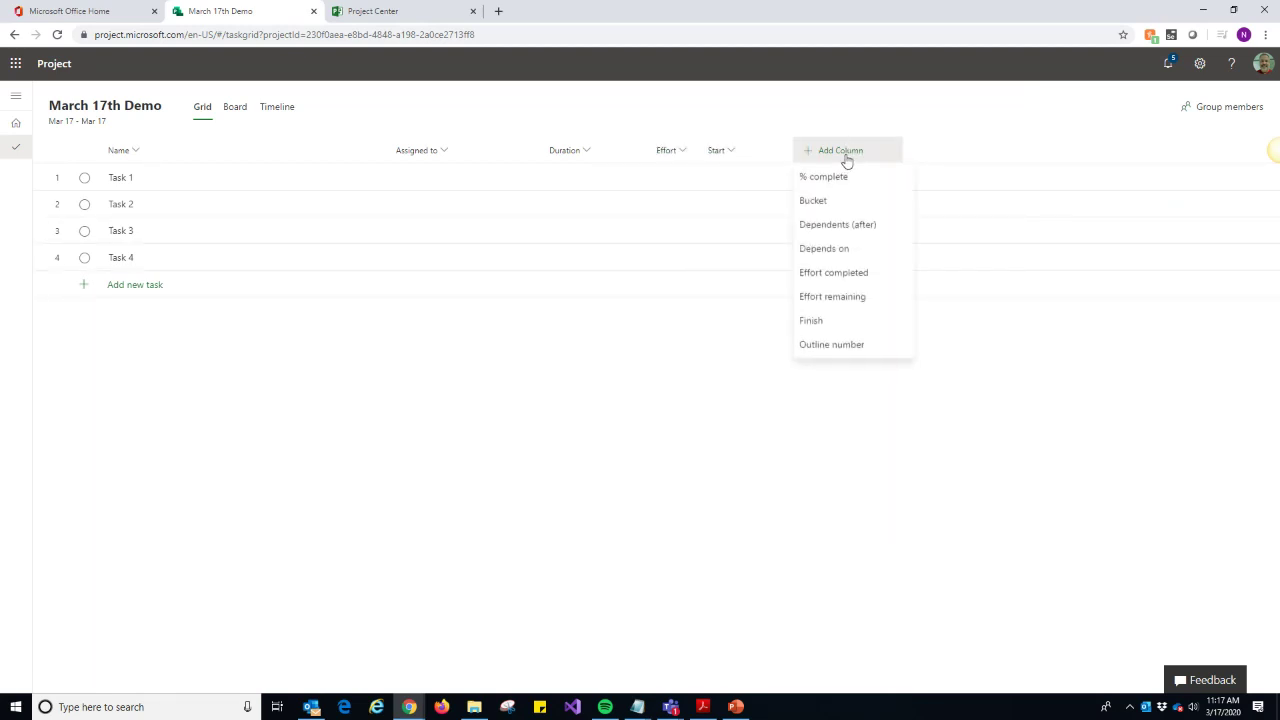
{"action": "left_click", "coordinate": [830, 322]}
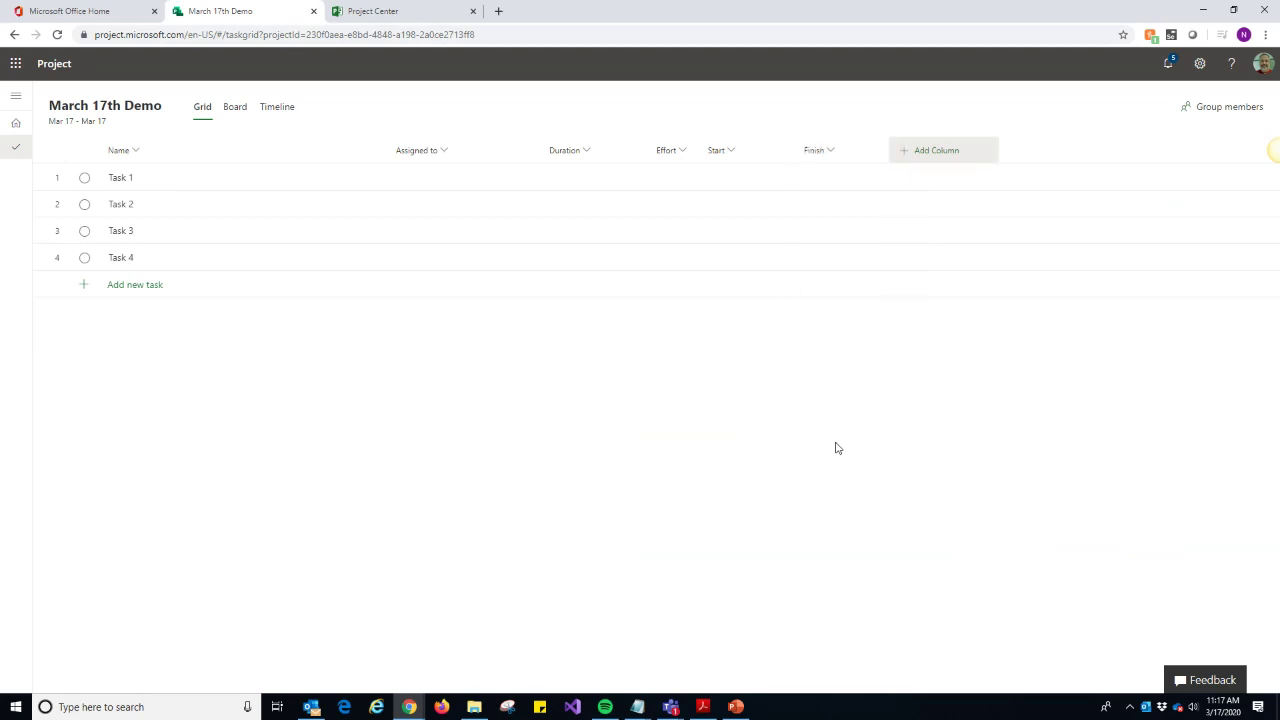
Assign Task 1 to the project manager from the team resources.
{"action": "left_click", "coordinate": [423, 176]}
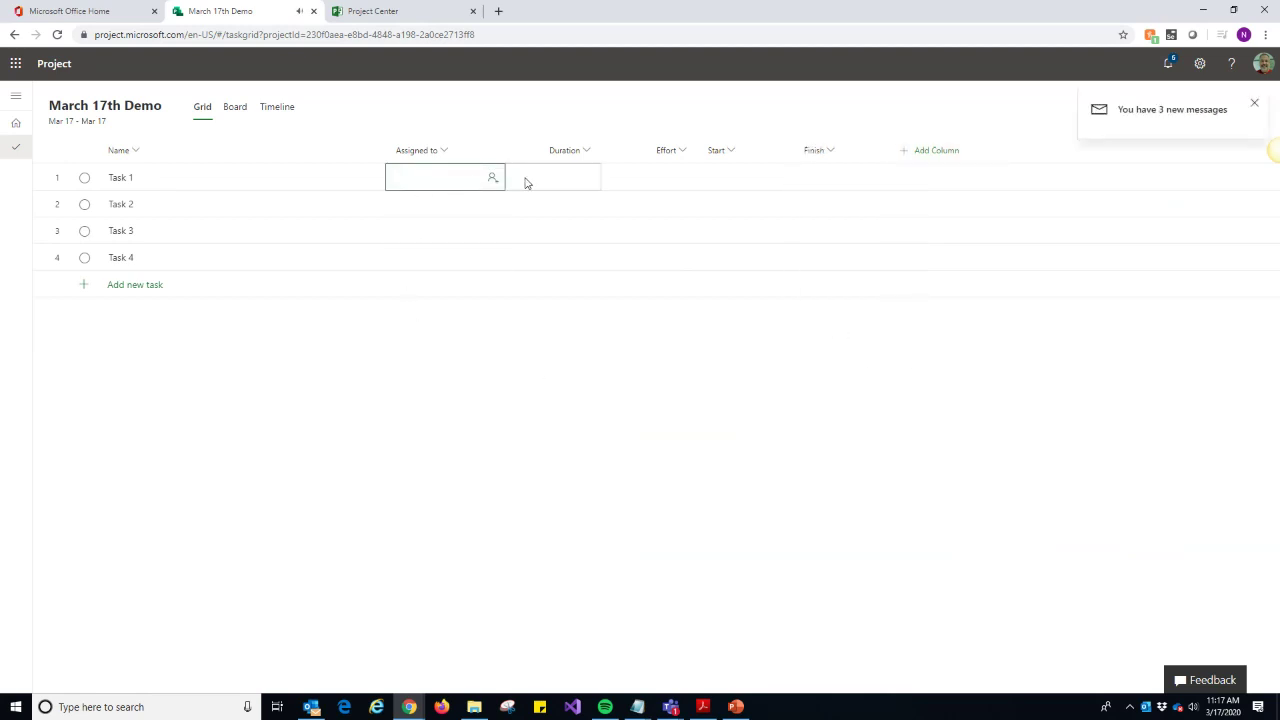
{"action": "left_click", "coordinate": [491, 178]}
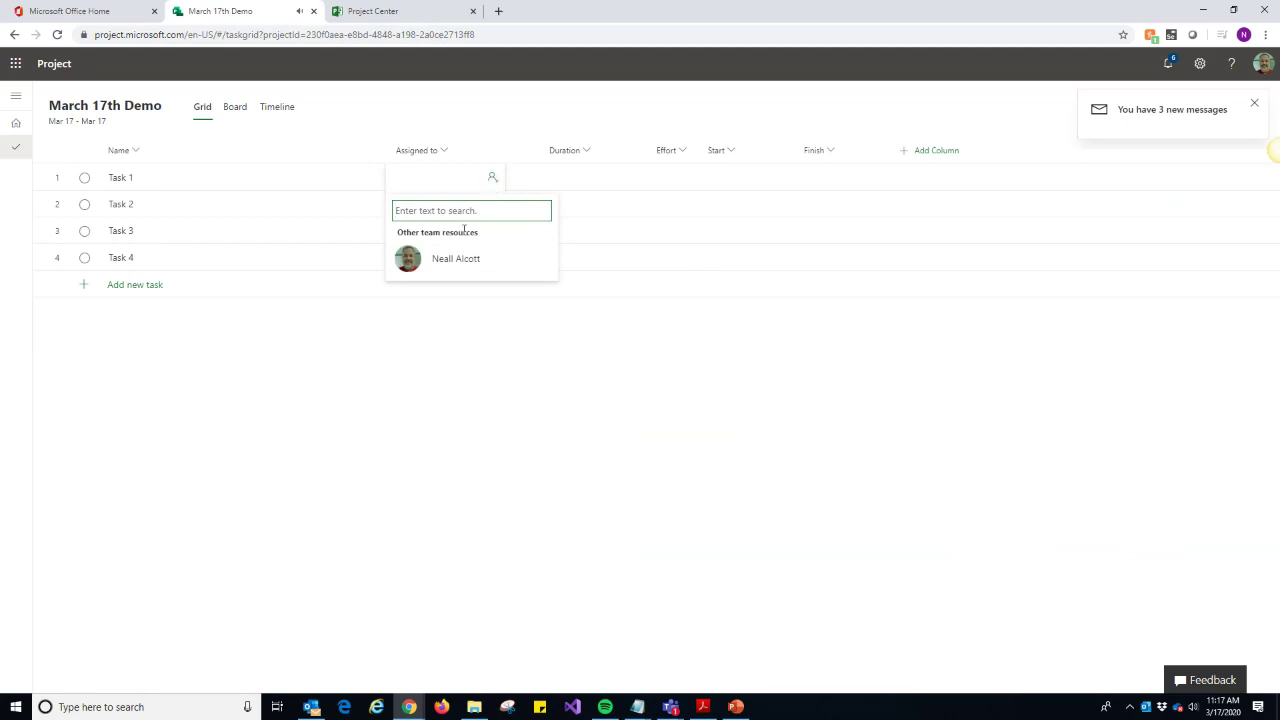
{"action": "left_click", "coordinate": [455, 260]}
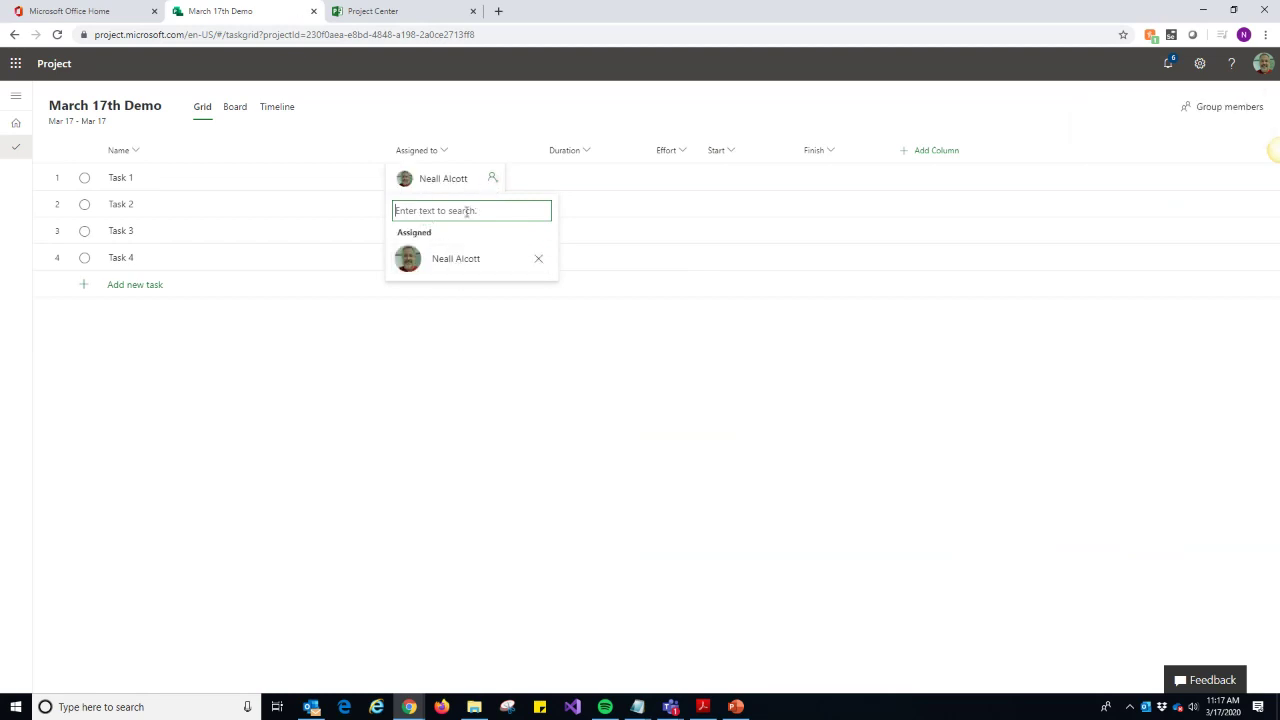
Assign Task 2 to a colleague found by name, connecting the project to a new private group named "March 17th Demo".
{"action": "left_click", "coordinate": [434, 208]}
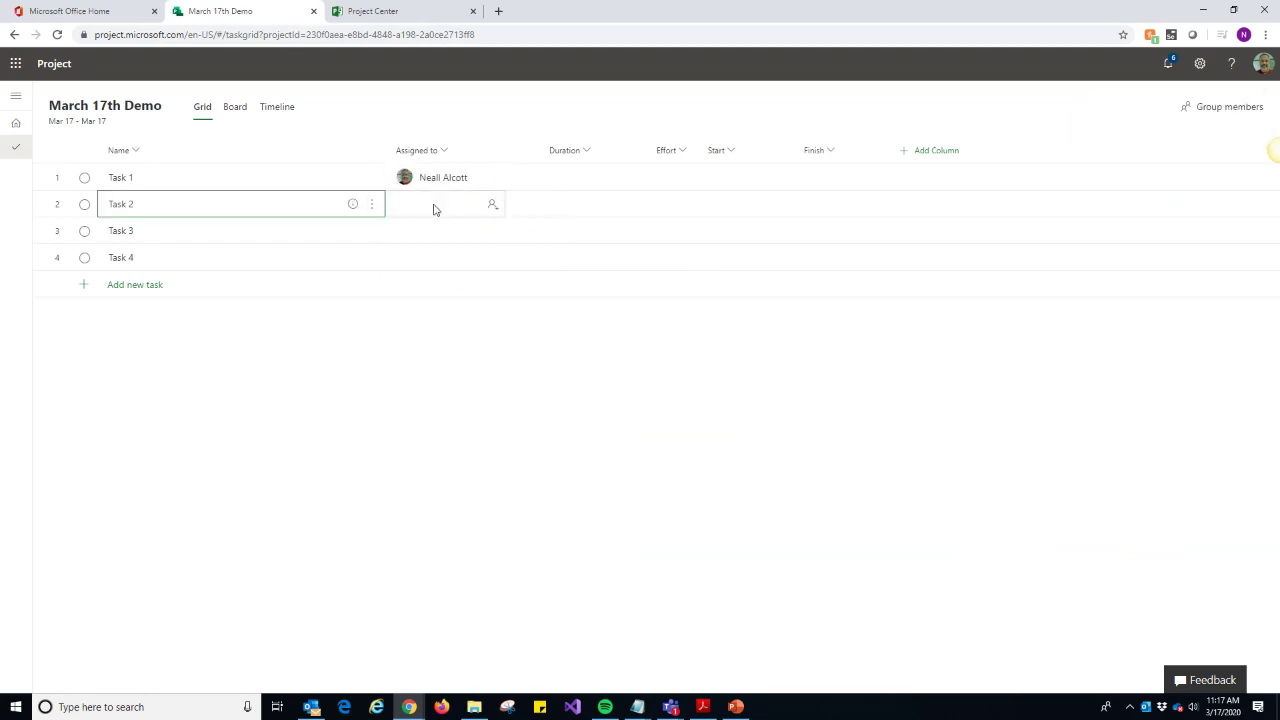
{"action": "left_click", "coordinate": [475, 207]}
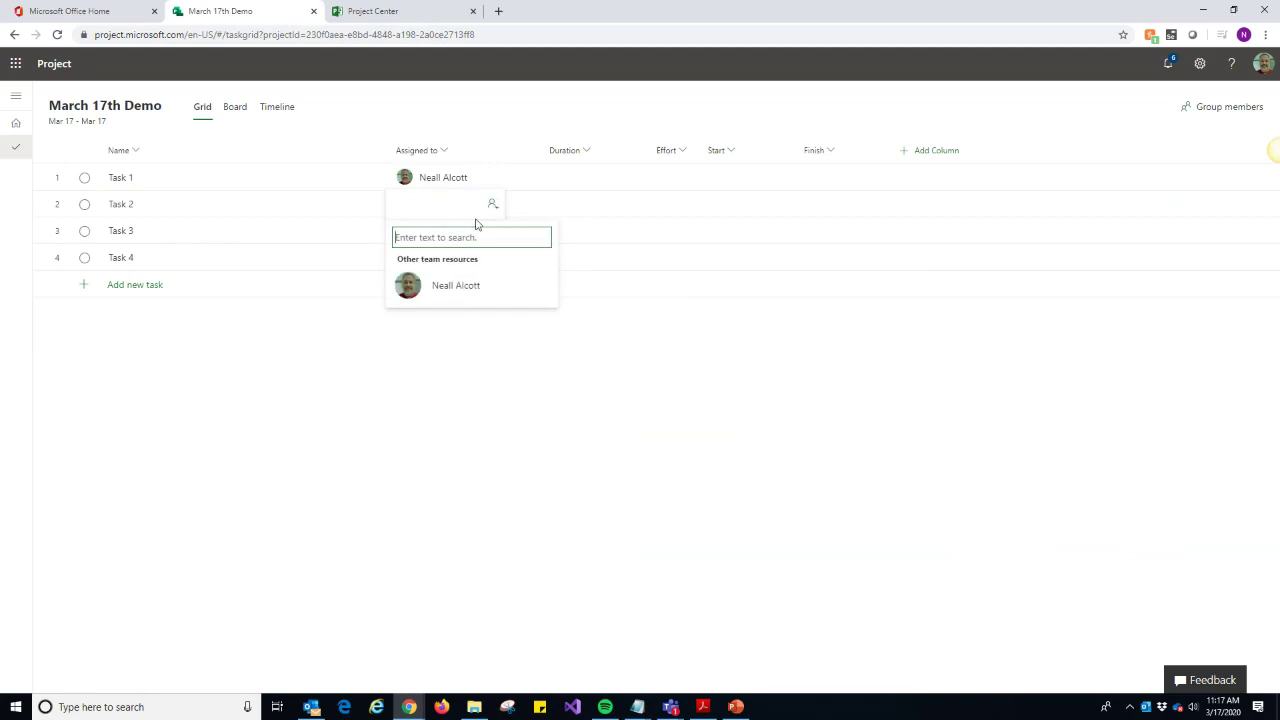
{"action": "type", "text": "deepi"}
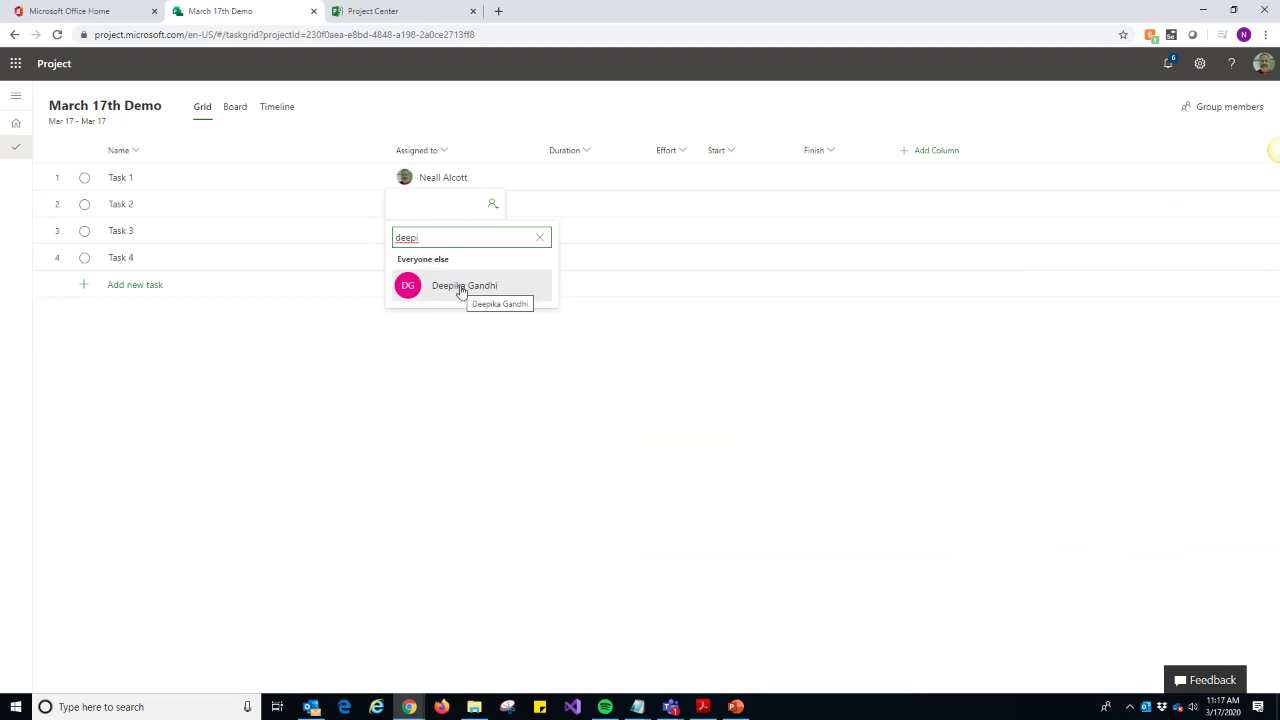
{"action": "left_click", "coordinate": [462, 287]}
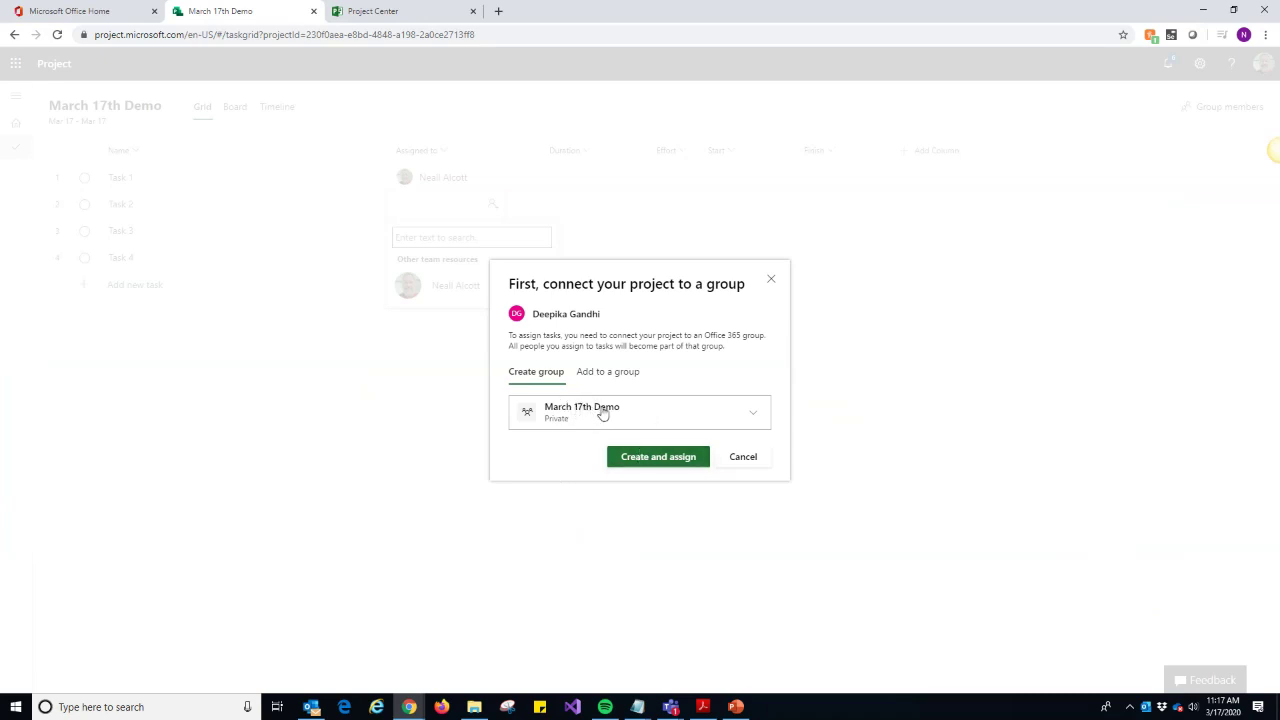
{"action": "left_click", "coordinate": [620, 373]}
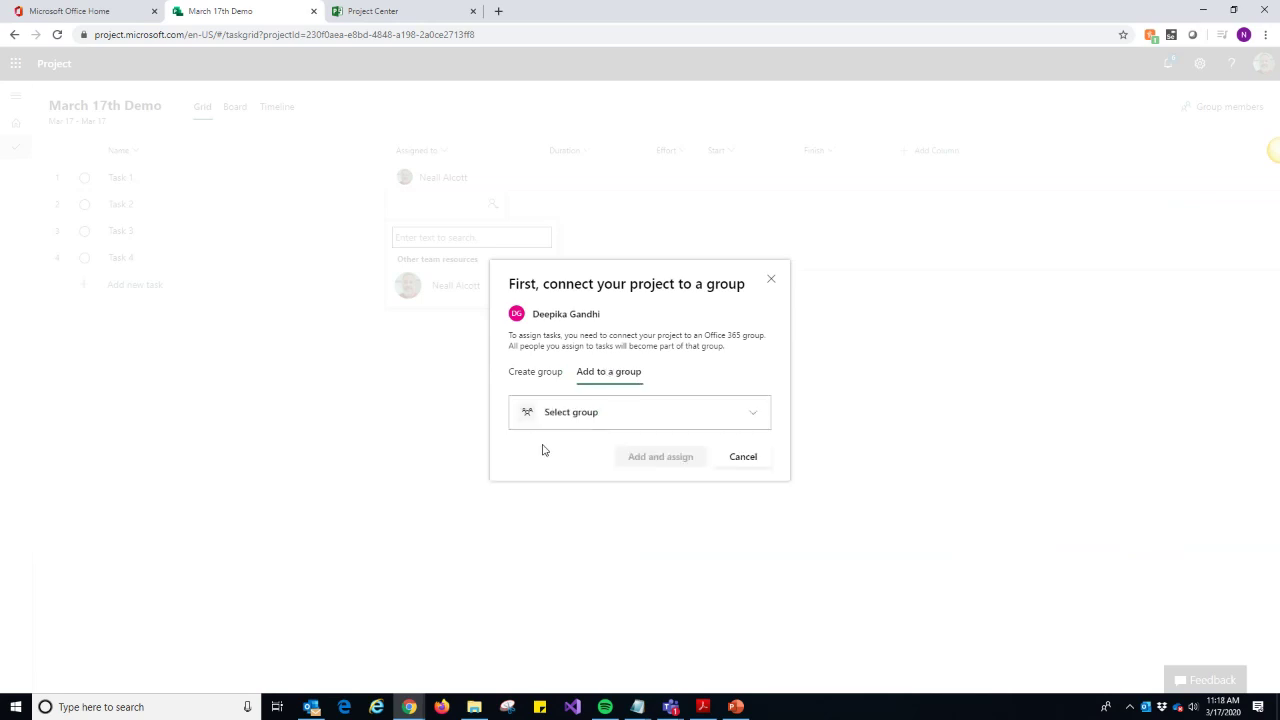
{"action": "left_click", "coordinate": [551, 372]}
{"action": "left_click", "coordinate": [659, 457]}
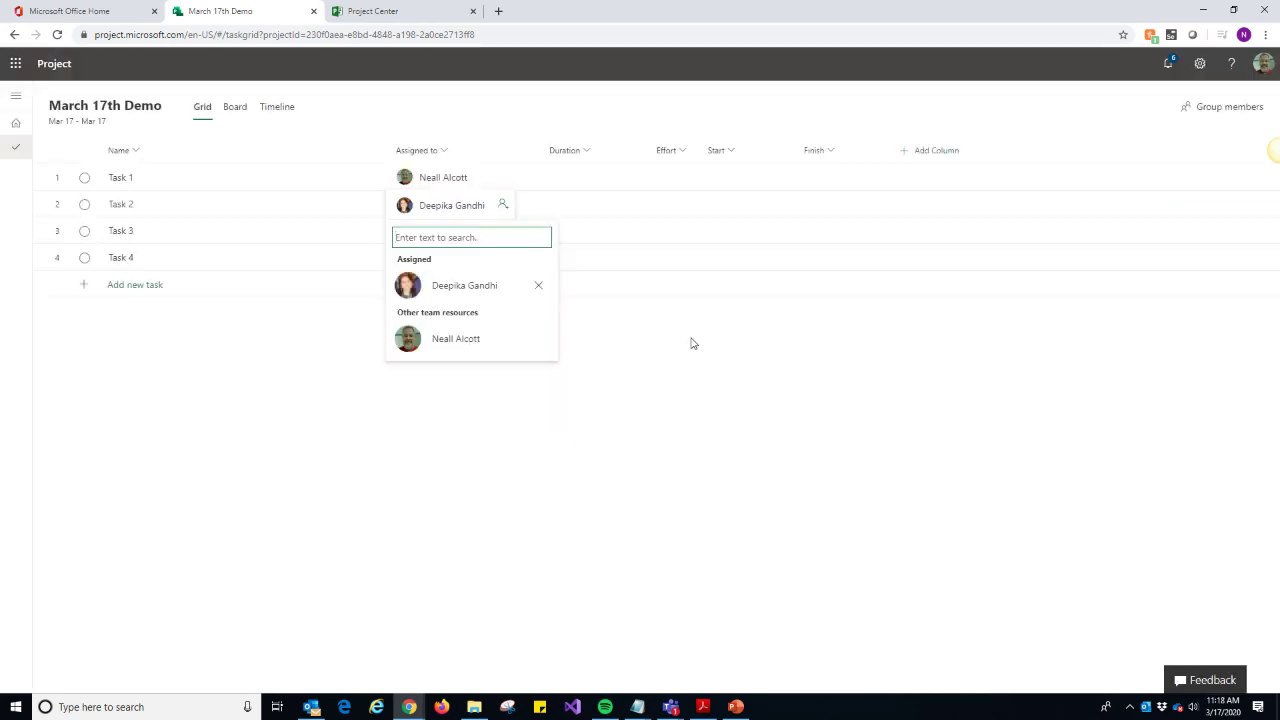
Set the duration of Task 1 to 5 days and of Task 2 to 10 days.
{"action": "left_click", "coordinate": [589, 185]}
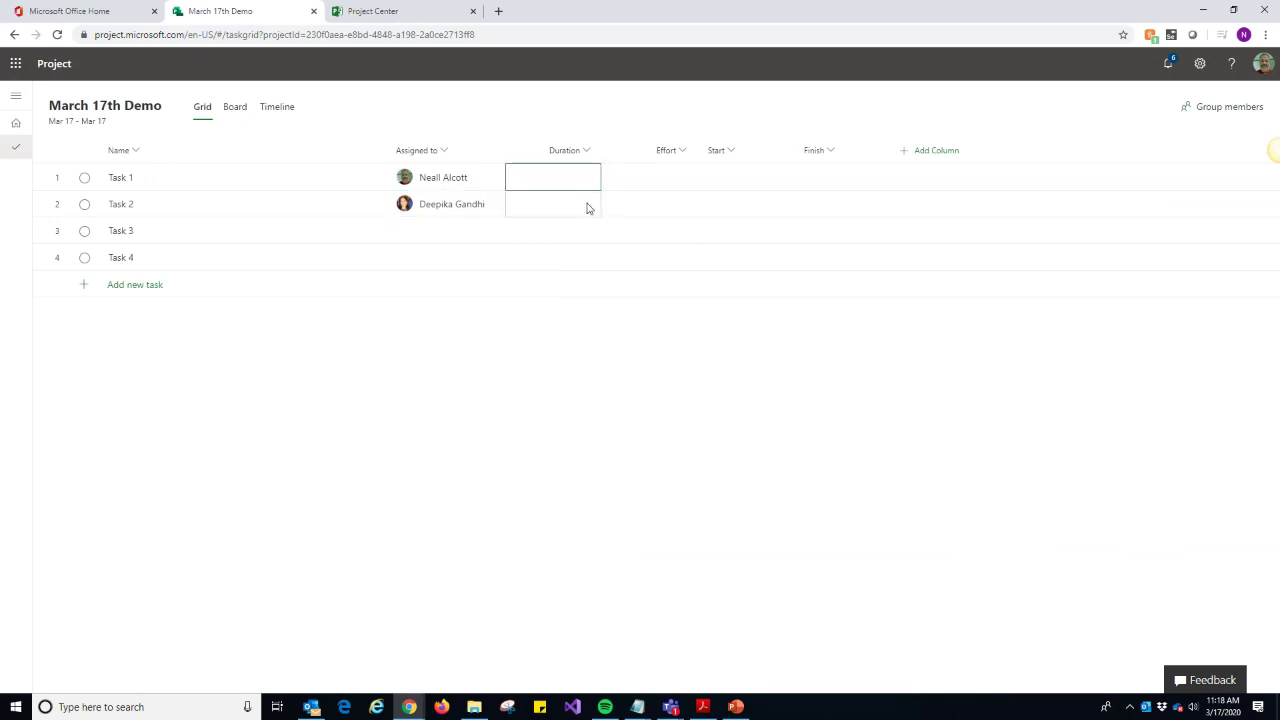
{"action": "type", "text": "5 "}
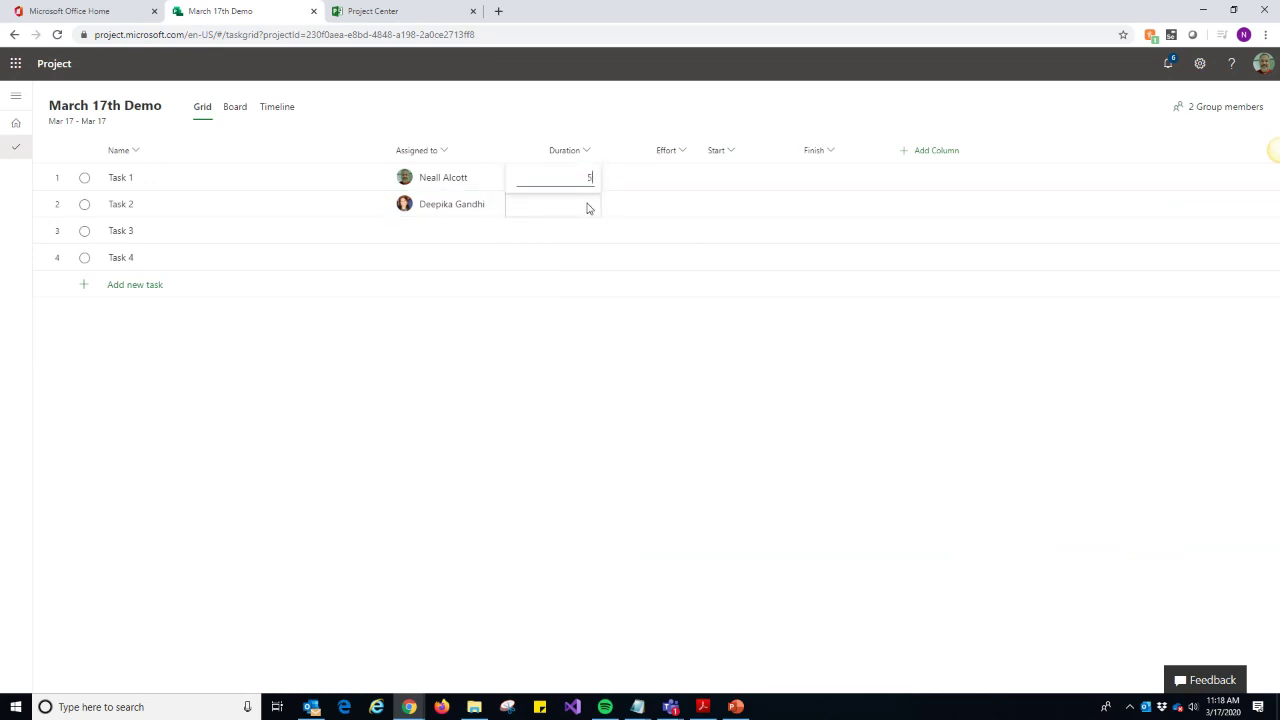
{"action": "type", "text": "d"}
{"action": "key", "text": "Return"}
{"action": "type", "text": "10"}
{"action": "key", "text": "Return"}
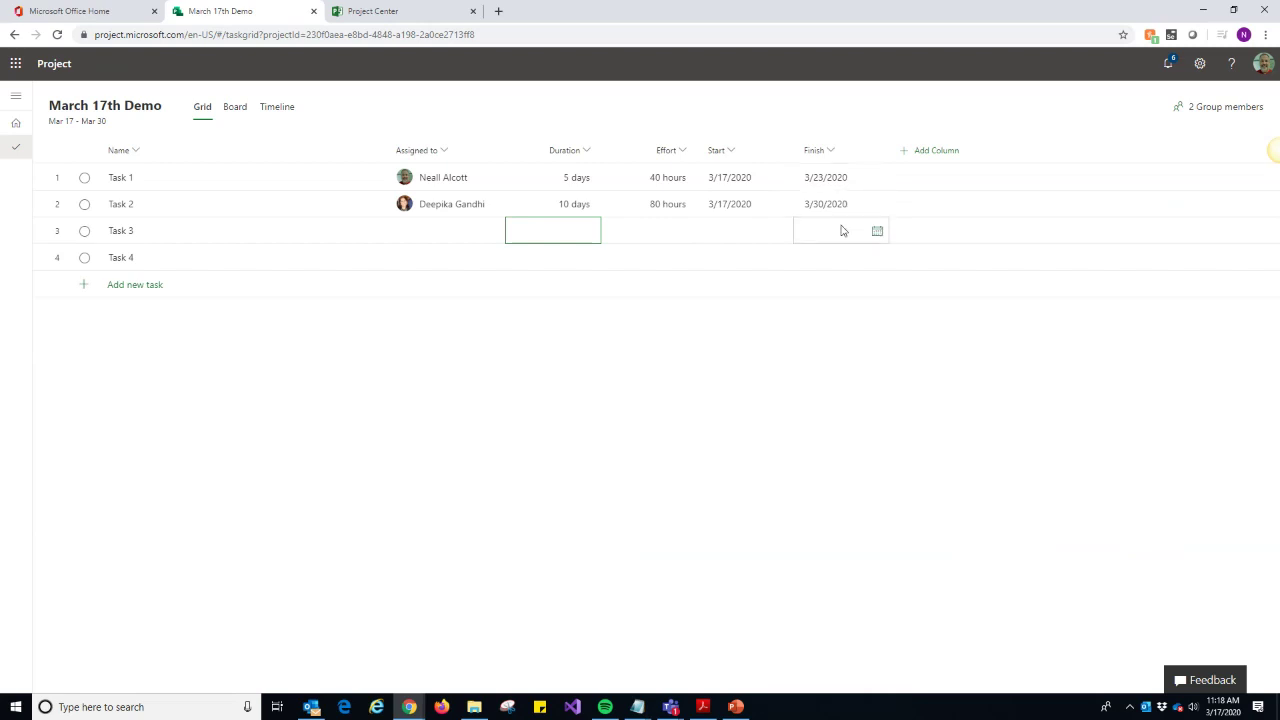
Set the start date of Task 1 to 3/20/2020 in the task grid.
{"action": "left_click", "coordinate": [756, 180]}
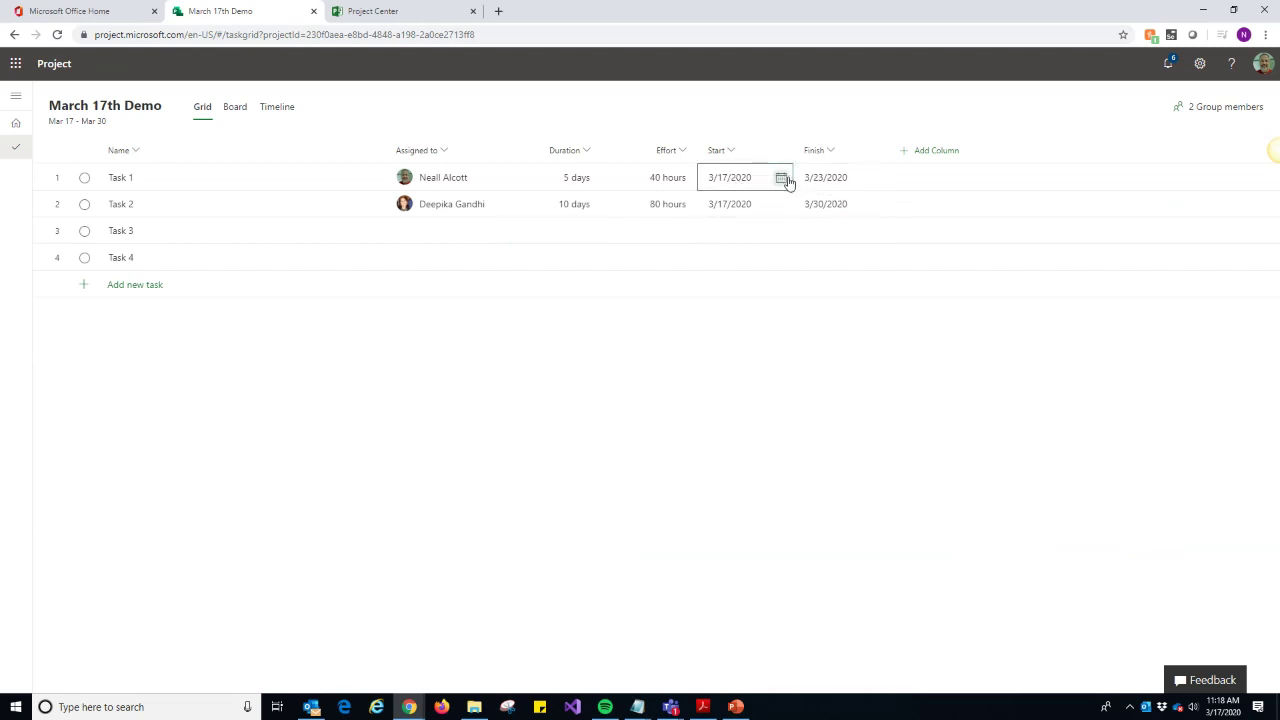
{"action": "left_click", "coordinate": [781, 178]}
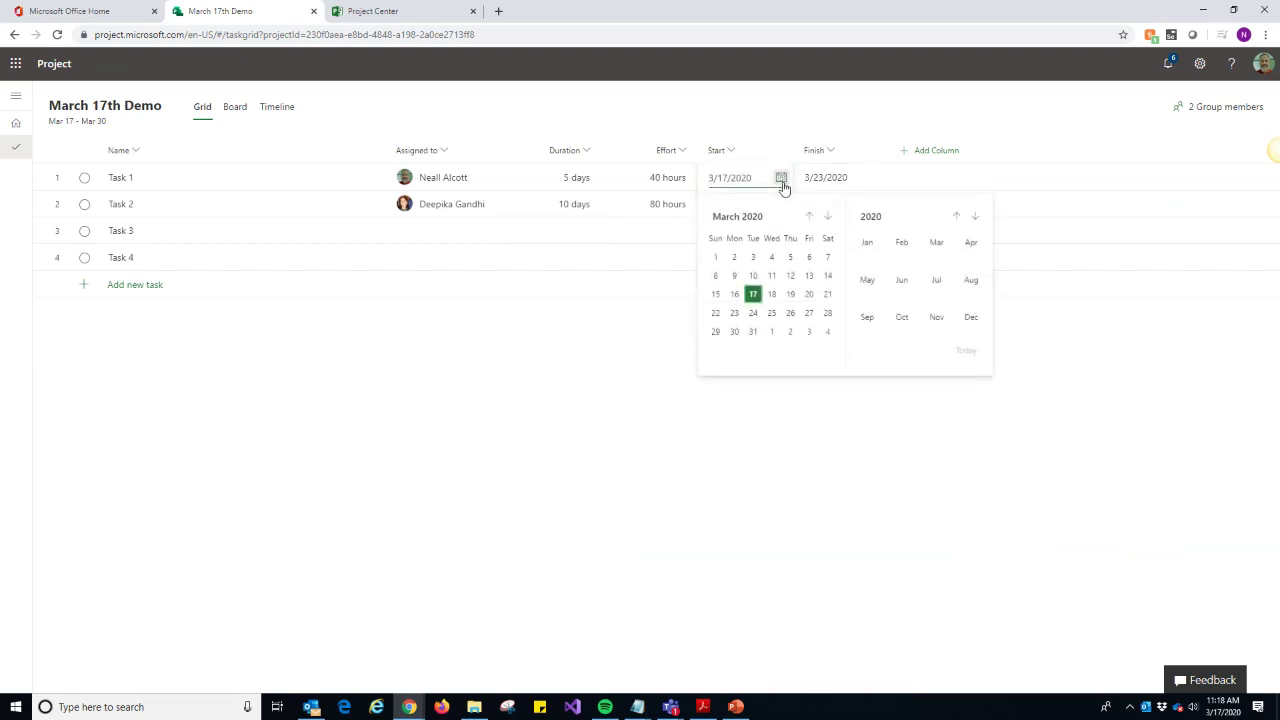
{"action": "left_click", "coordinate": [809, 296]}
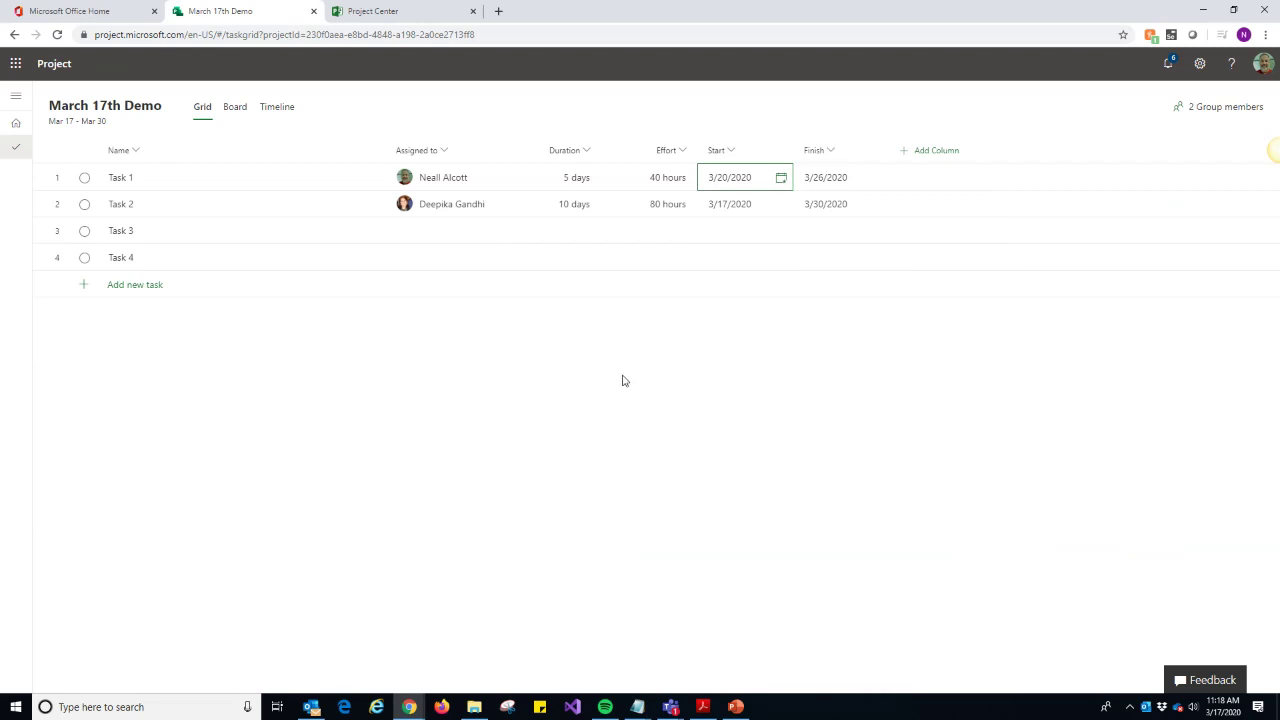
Group the project board by progress, and move Task 1 to In progress and Task 3 to Completed.
{"action": "left_click", "coordinate": [240, 108]}
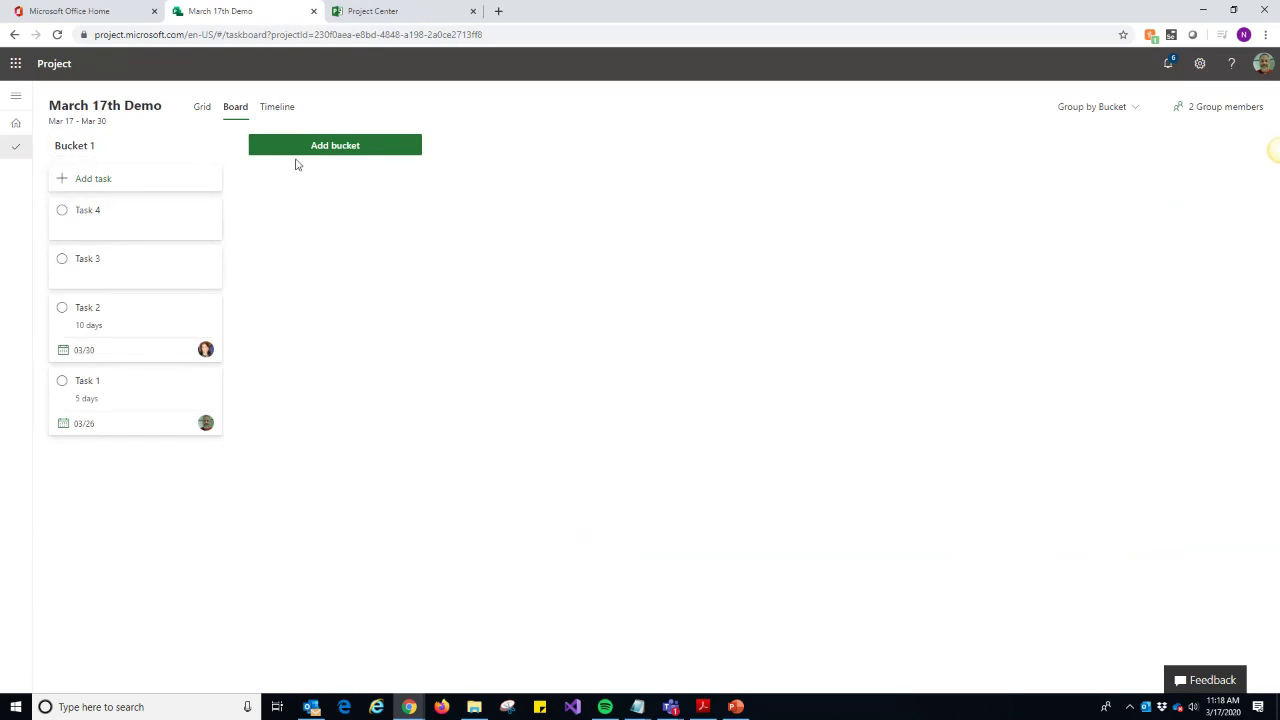
{"action": "left_click_drag", "start_coordinate": [317, 291], "coordinate": [409, 414]}
{"action": "left_click", "coordinate": [1096, 107]}
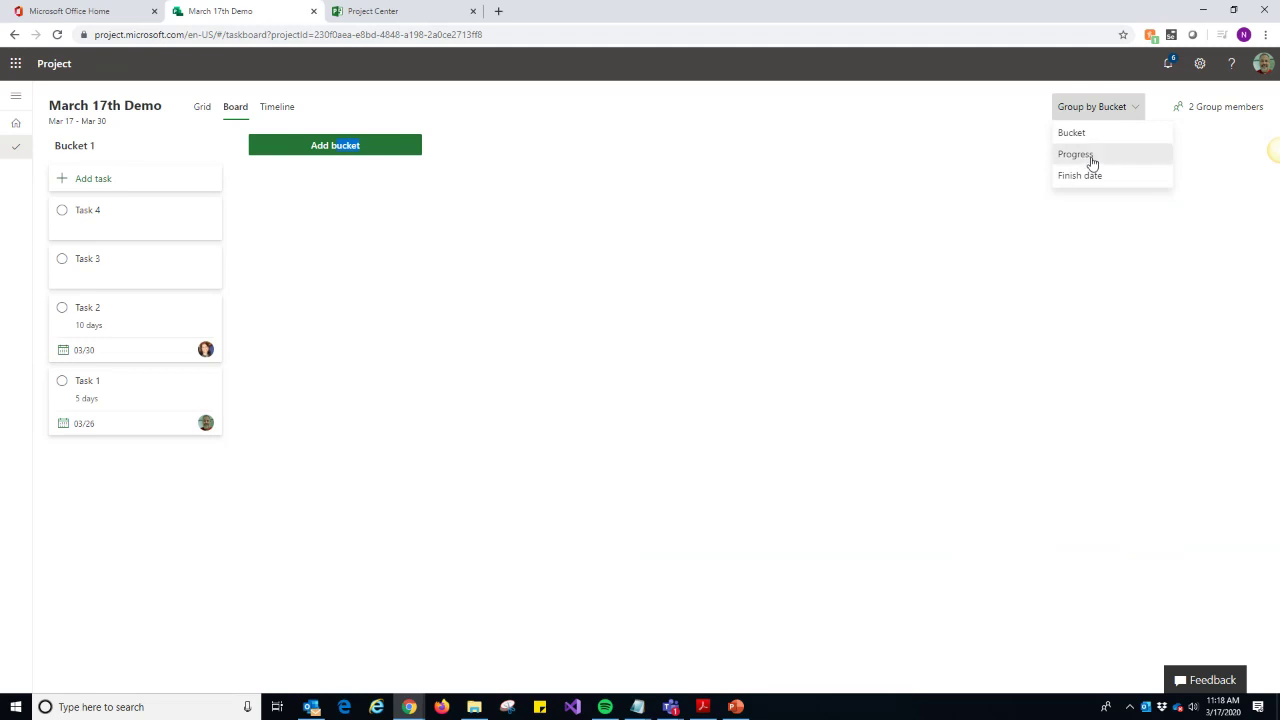
{"action": "left_click", "coordinate": [1092, 157]}
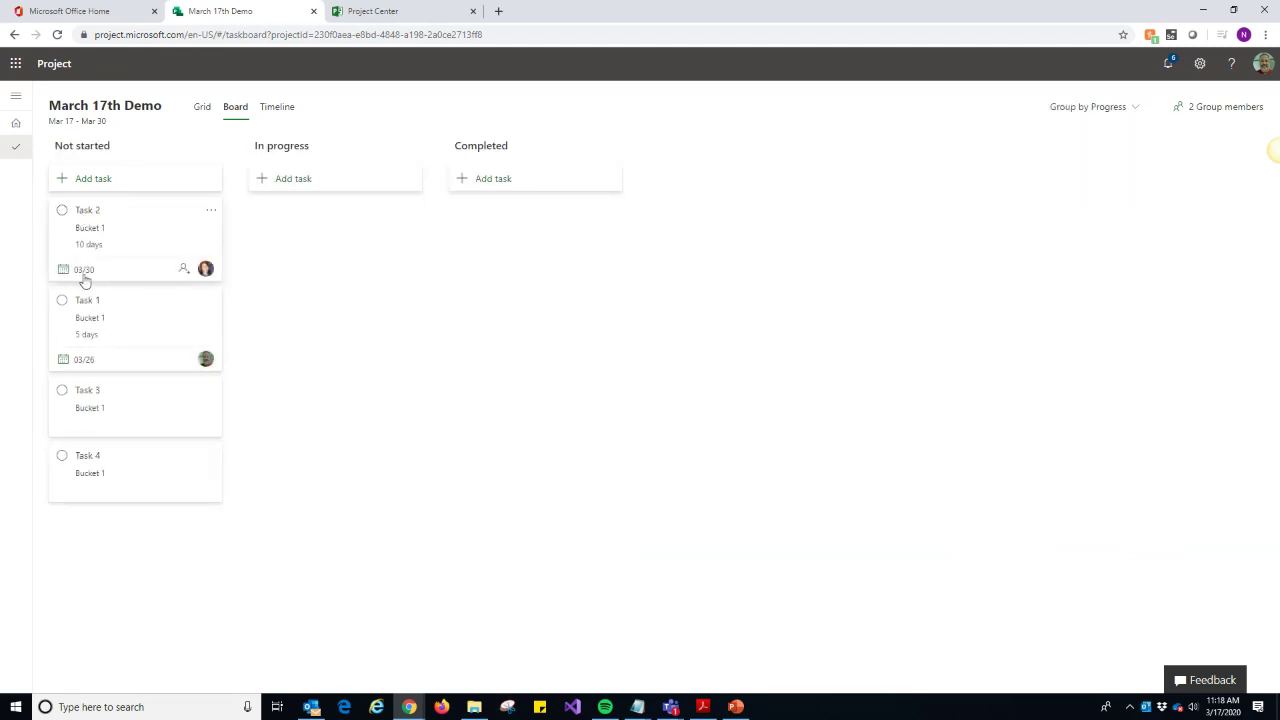
{"action": "left_click_drag", "start_coordinate": [89, 300], "coordinate": [300, 240]}
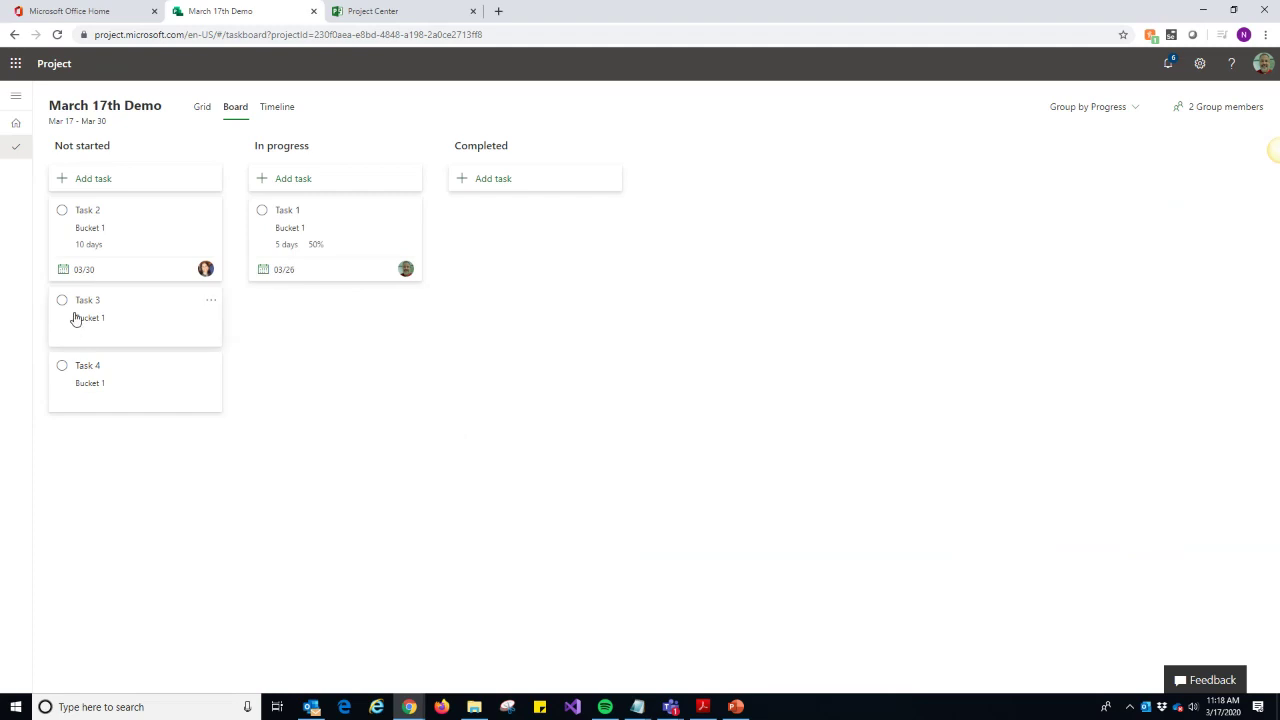
{"action": "left_click_drag", "start_coordinate": [84, 303], "coordinate": [502, 218]}
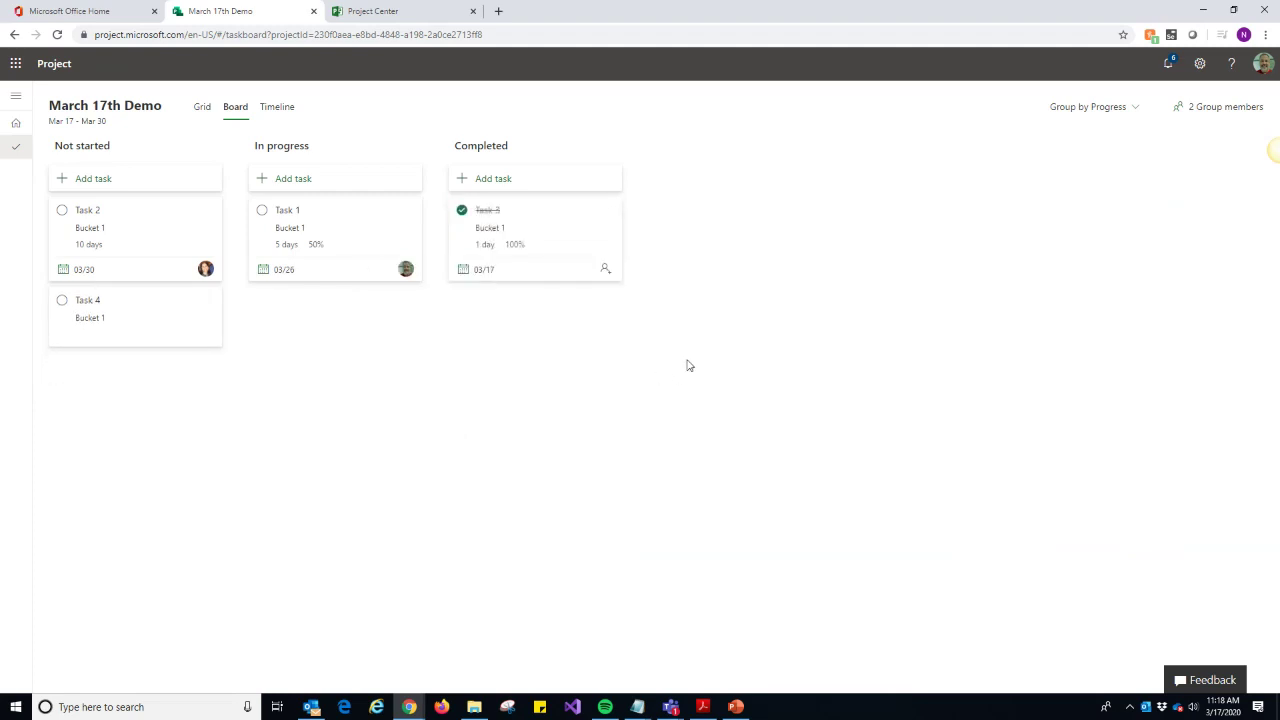
On the project timeline, link the finish of Task 1 to Task 2 and the finish of Task 2 to Task 3.
{"action": "left_click", "coordinate": [270, 116]}
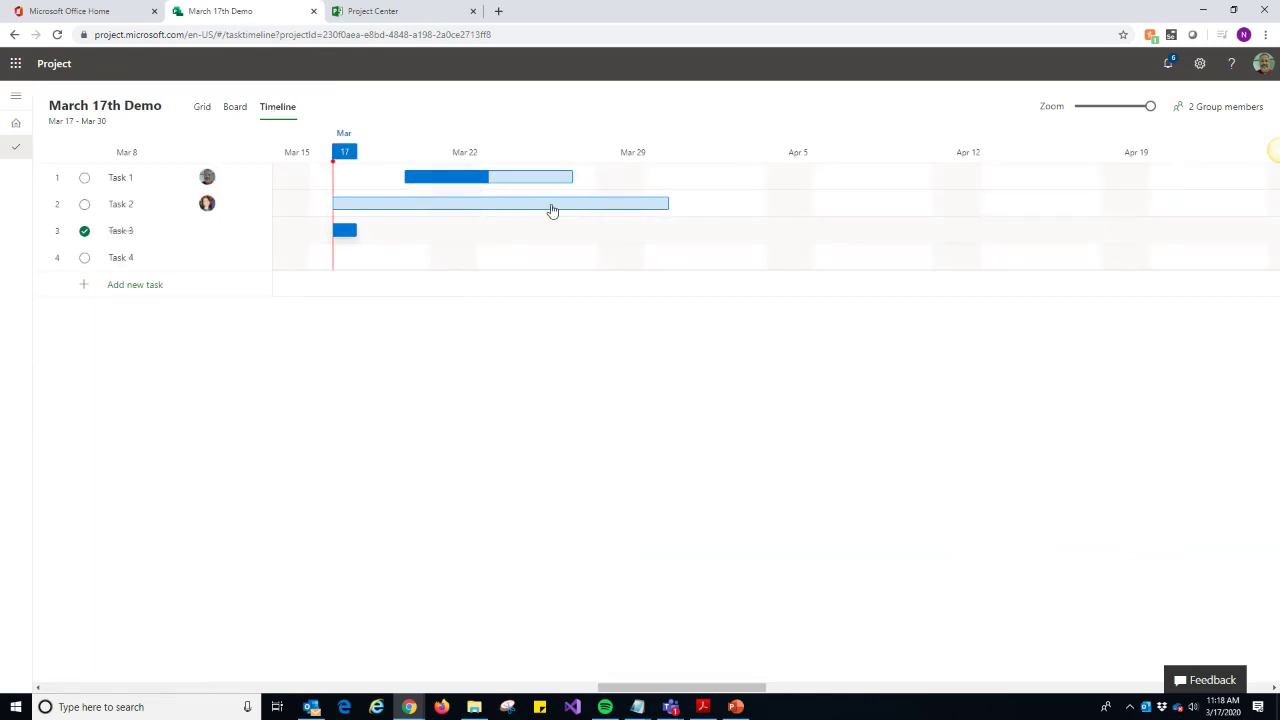
{"action": "left_click_drag", "start_coordinate": [581, 179], "coordinate": [323, 204]}
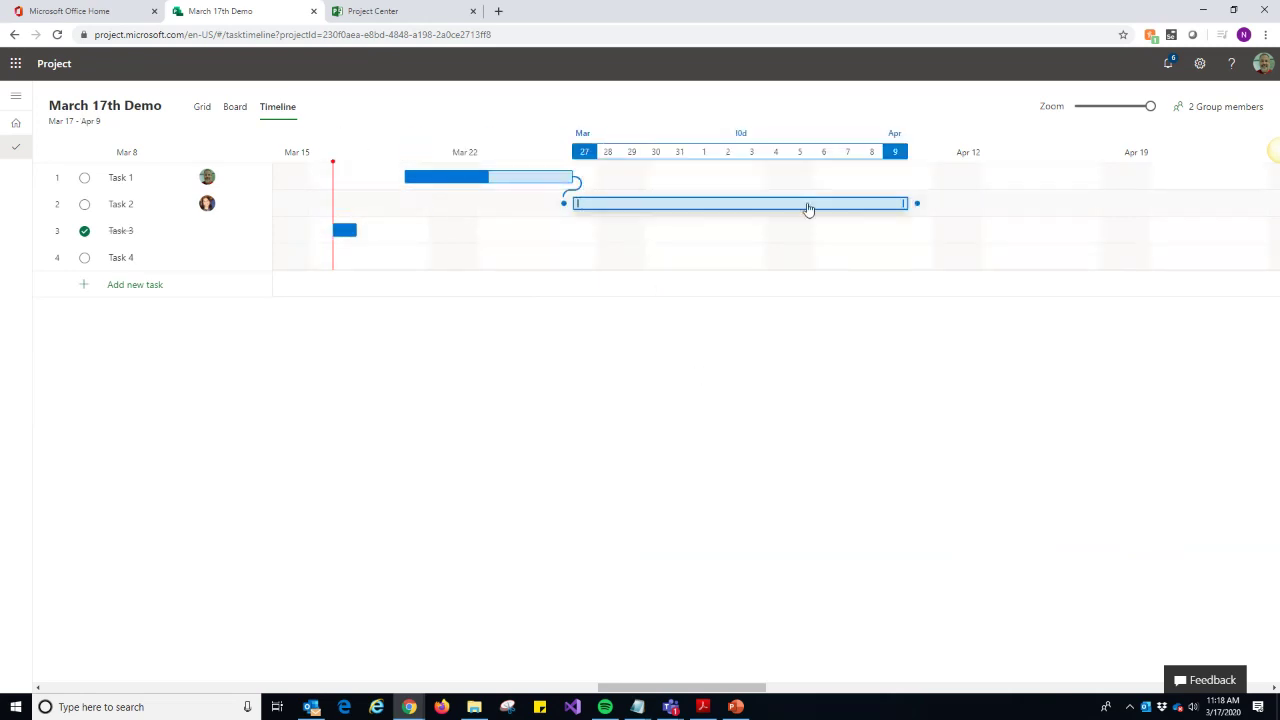
{"action": "left_click_drag", "start_coordinate": [917, 204], "coordinate": [323, 229]}
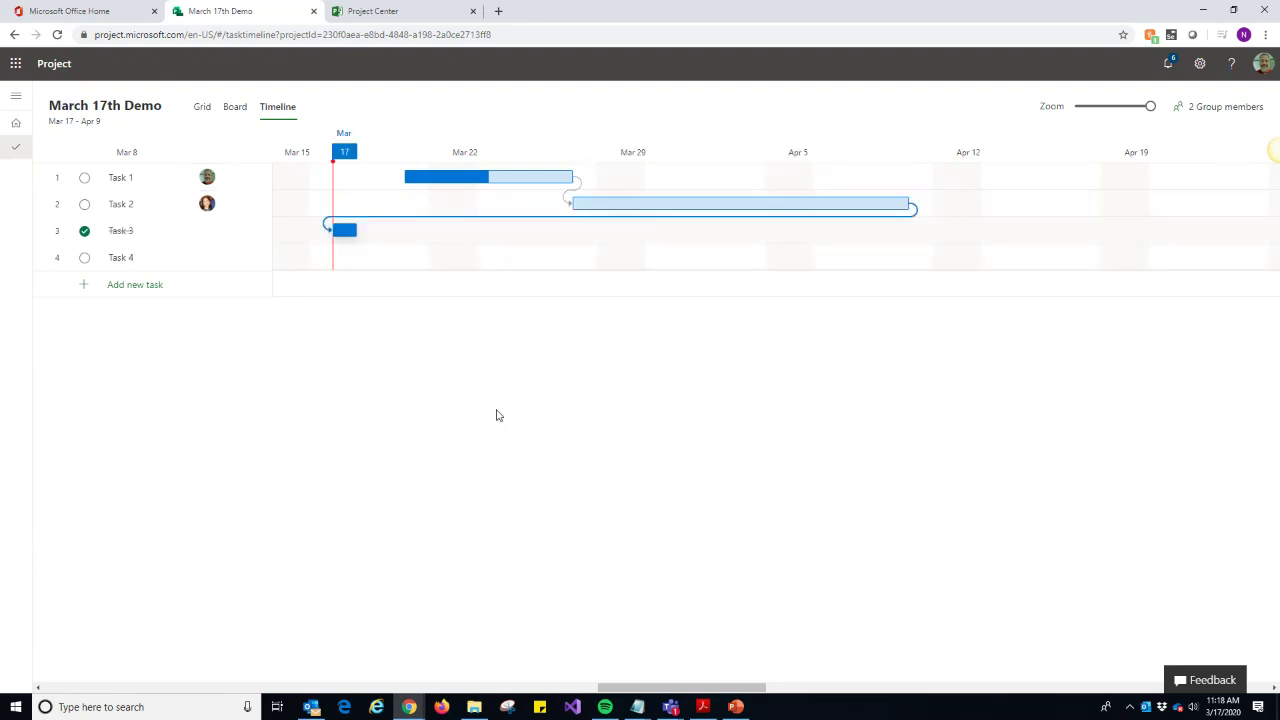
Switch to Microsoft Teams and open the Project Schedule in the General channel of the PHL PPM Summit team.
{"action": "left_click", "coordinate": [670, 709]}
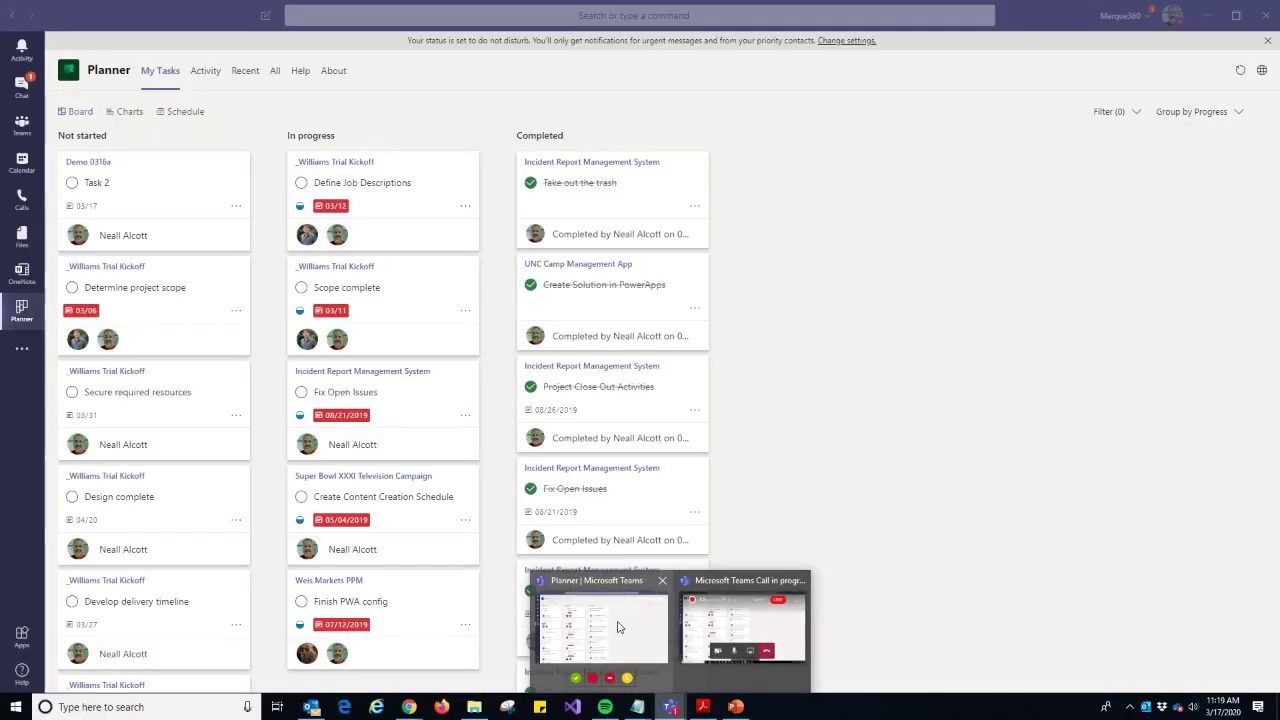
{"action": "left_click", "coordinate": [618, 627]}
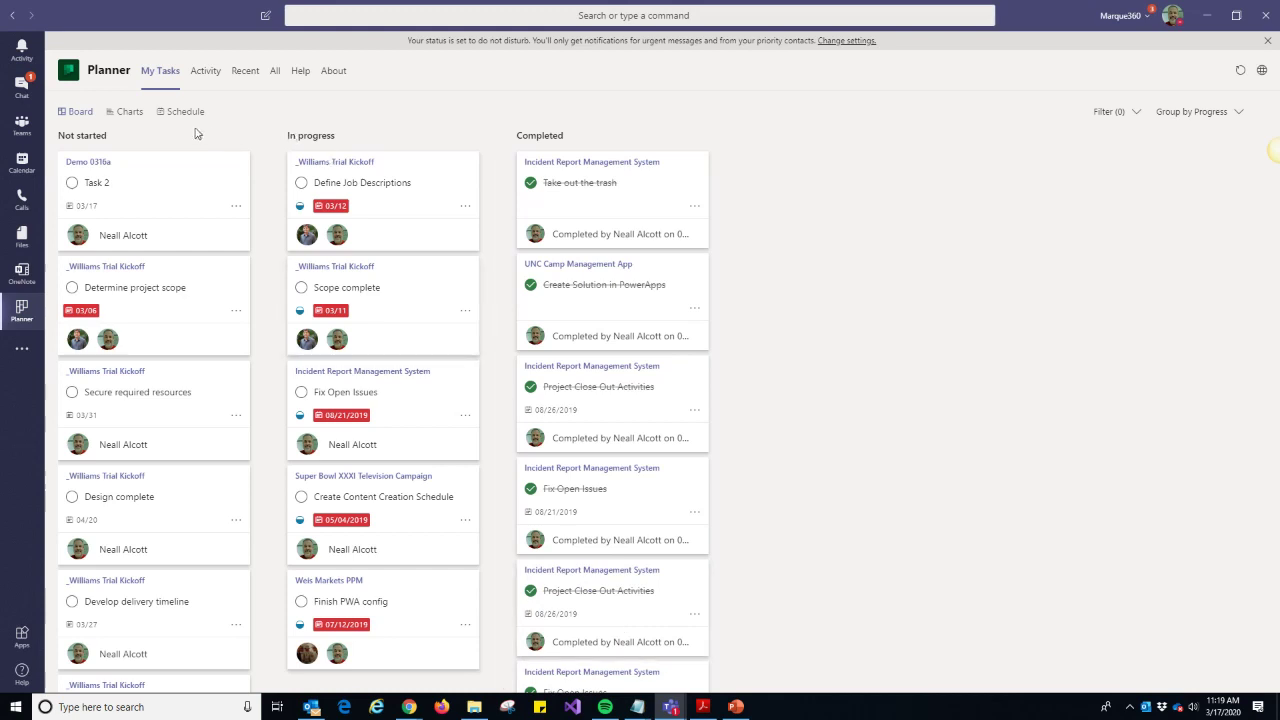
{"action": "left_click", "coordinate": [22, 128]}
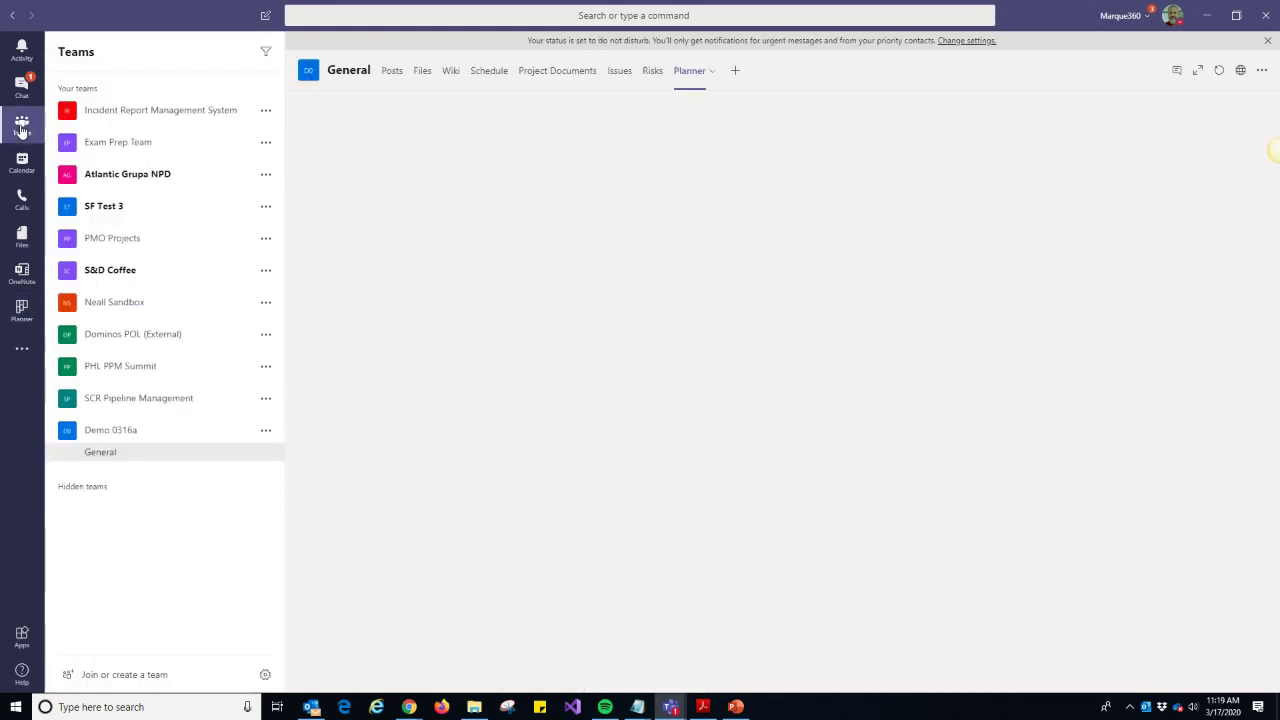
{"action": "left_click", "coordinate": [109, 370]}
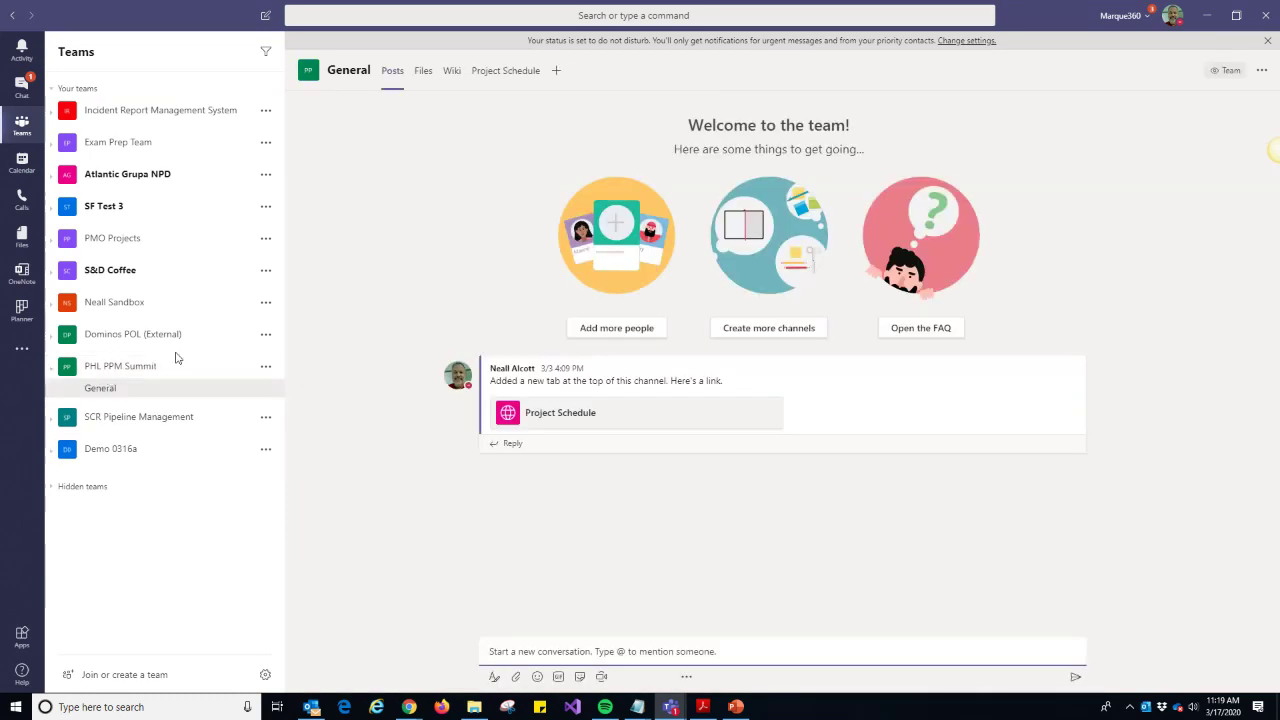
{"action": "left_click", "coordinate": [503, 72]}
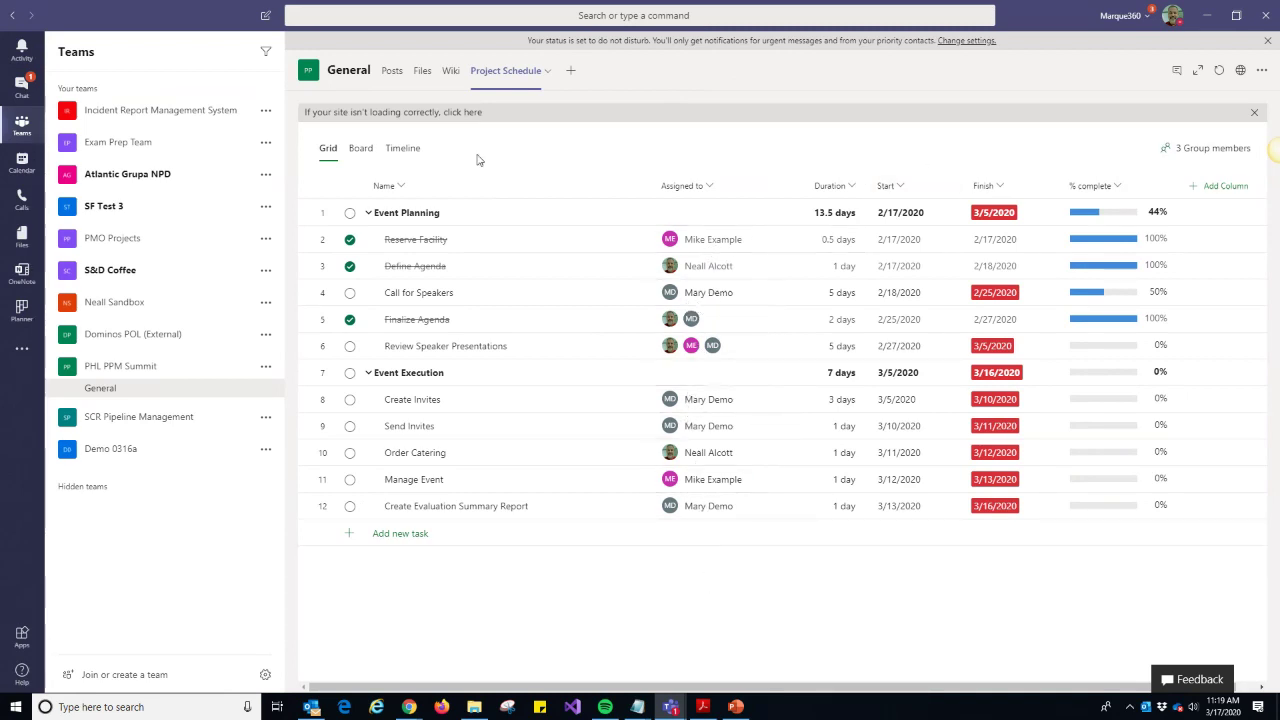
Show the PHL PPM Summit schedule as a board grouped by progress.
{"action": "left_click", "coordinate": [362, 148]}
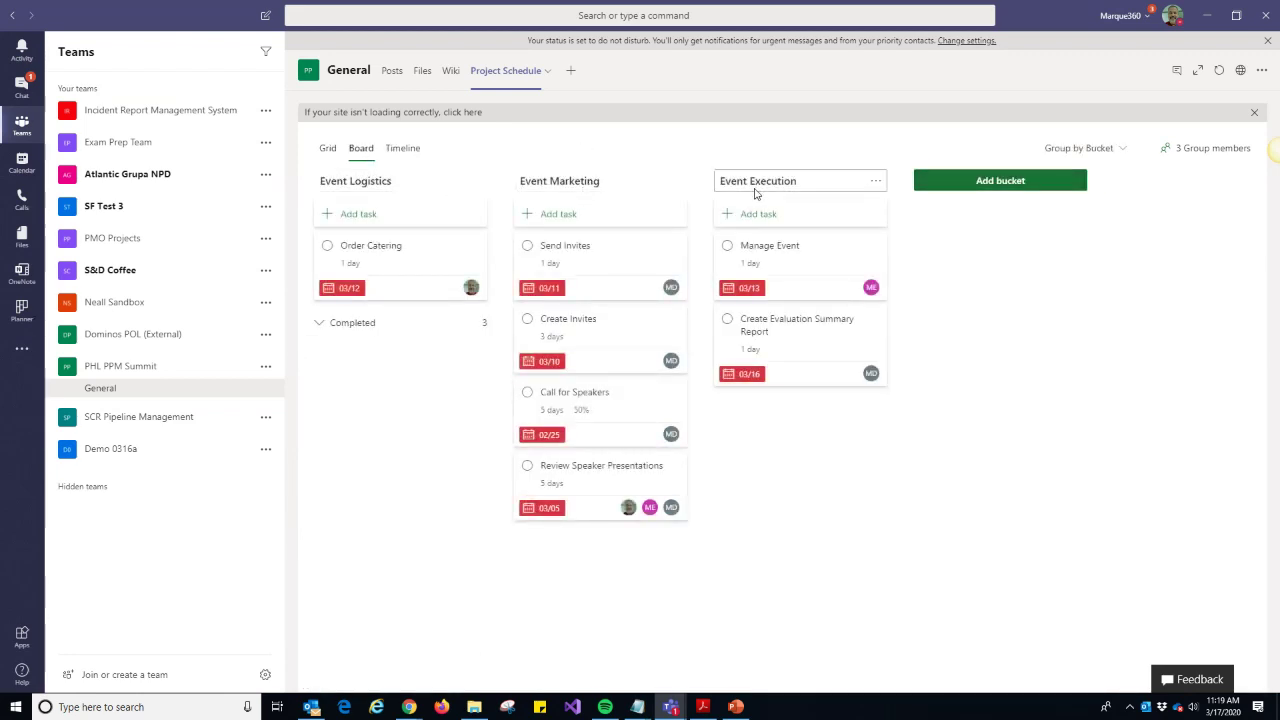
{"action": "left_click", "coordinate": [1125, 150]}
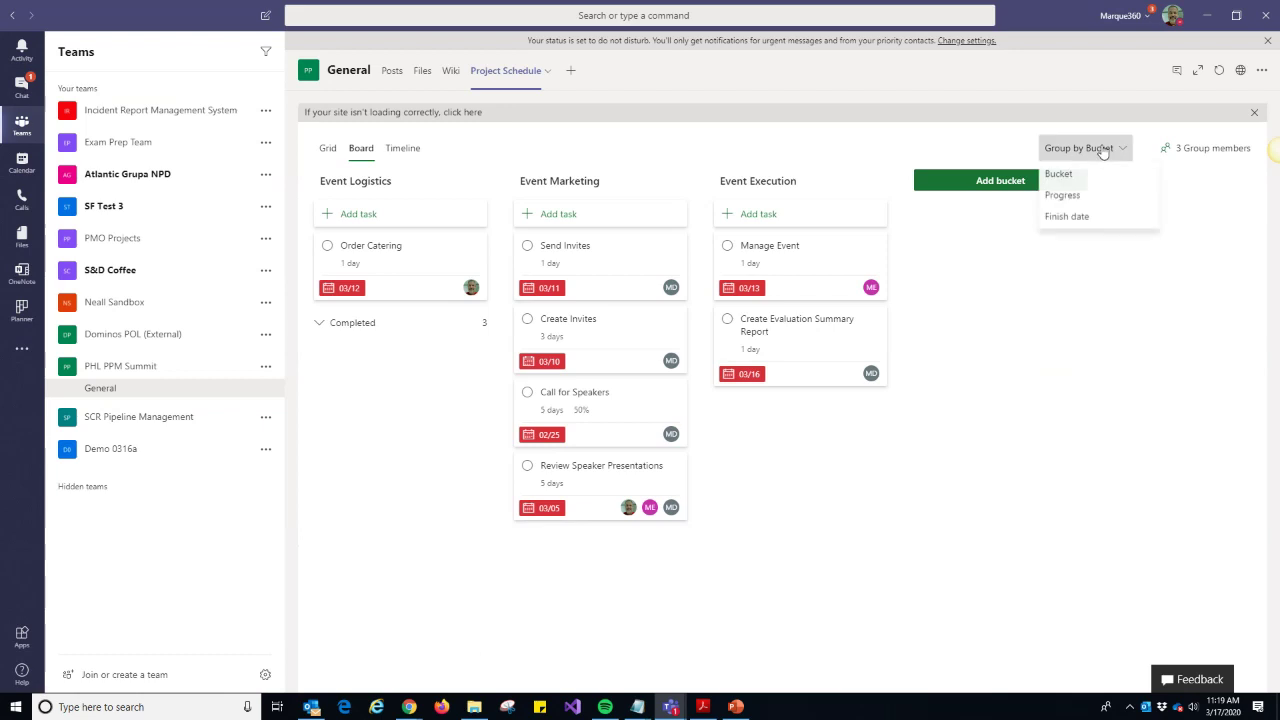
{"action": "left_click", "coordinate": [1098, 197]}
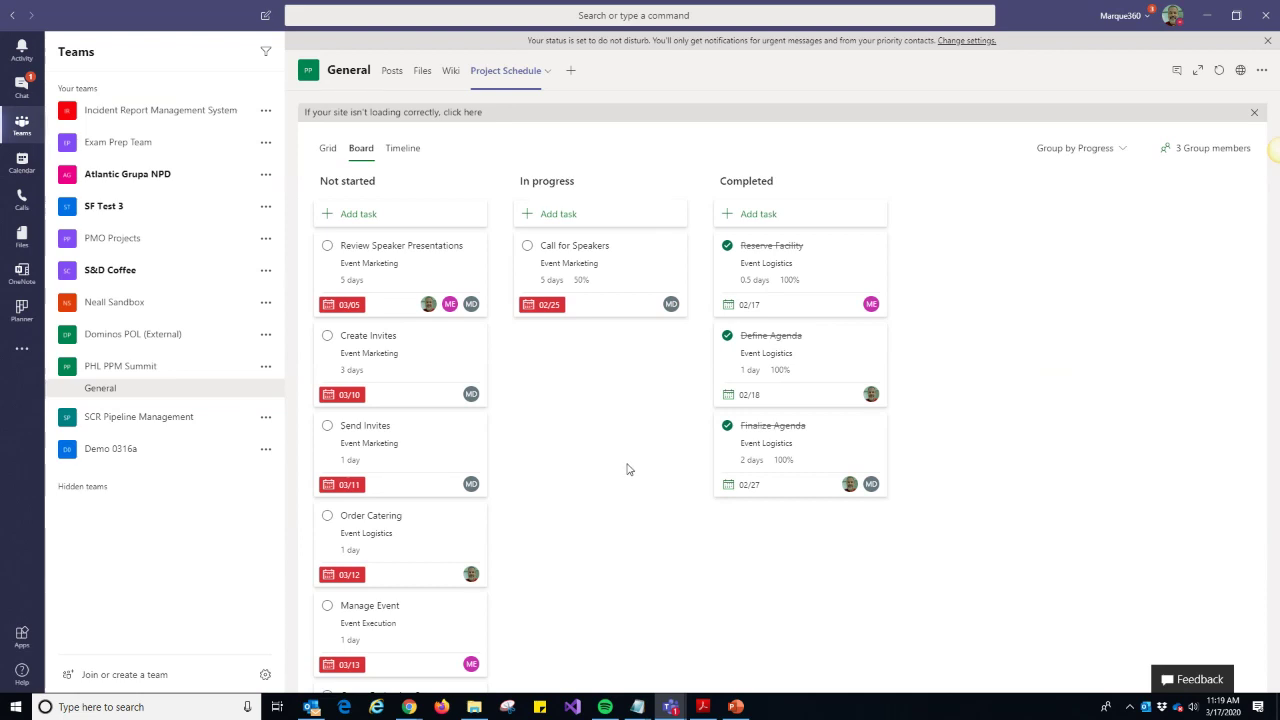
Switch to PowerPoint to view the slide on choosing the right tools, and return to the March 17th Demo project in the browser.
{"action": "left_click", "coordinate": [735, 707]}
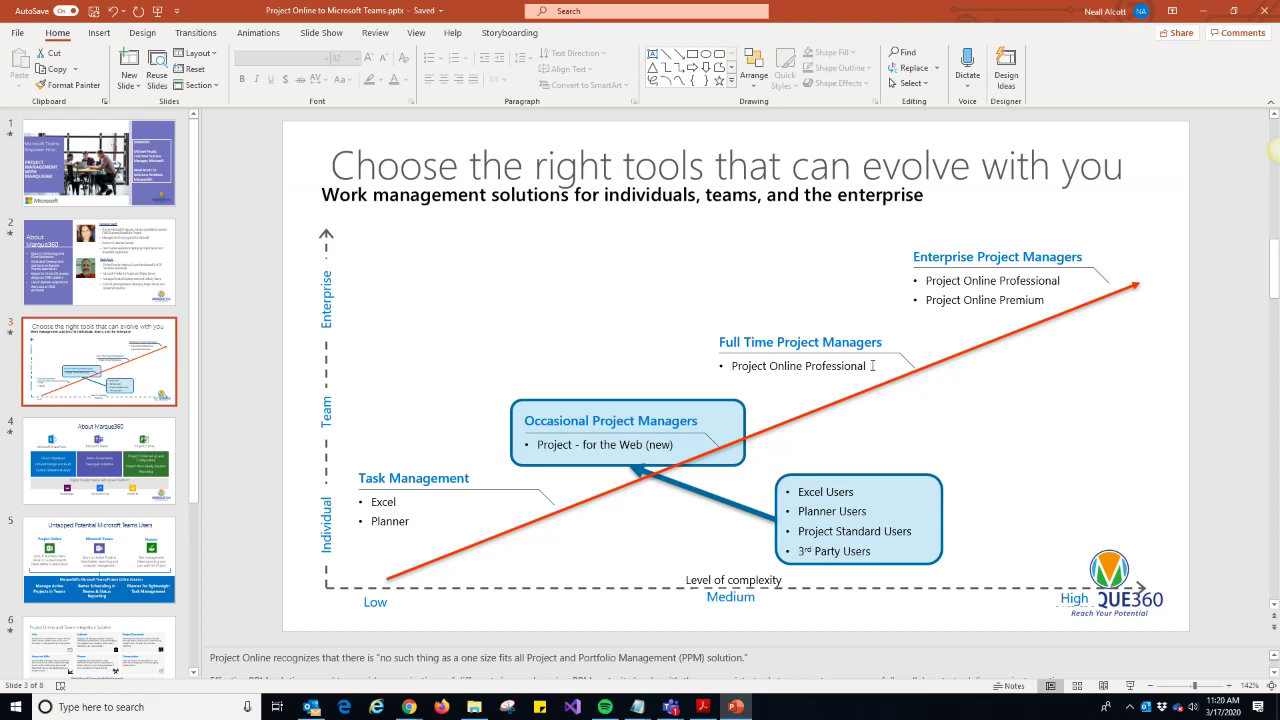
{"action": "left_click", "coordinate": [1203, 11]}
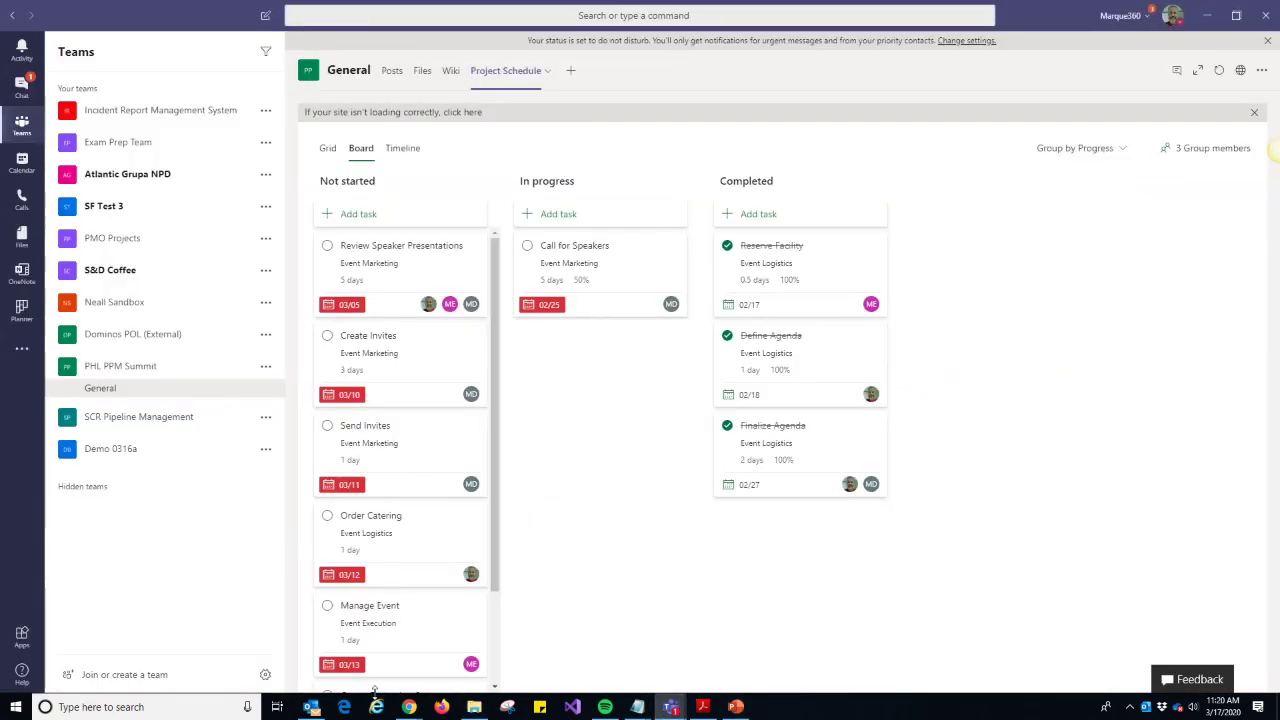
{"action": "mouse_move", "coordinate": [406, 710]}
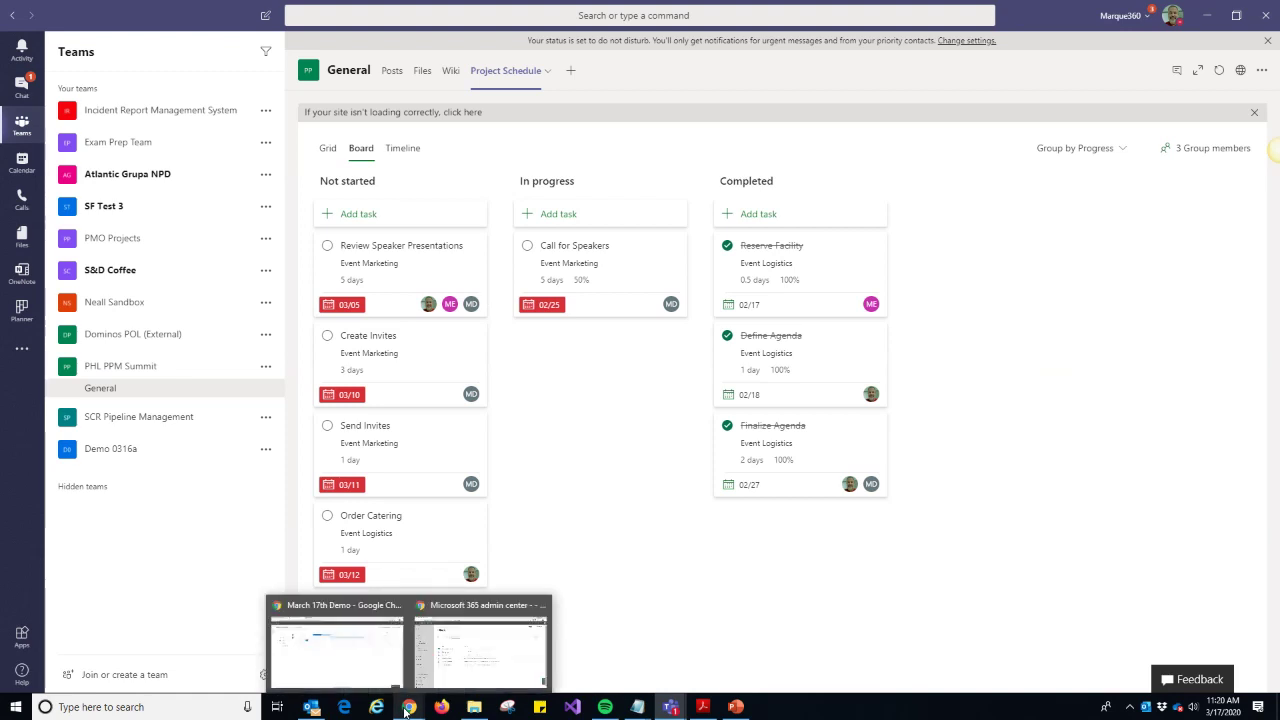
{"action": "left_click", "coordinate": [344, 665]}
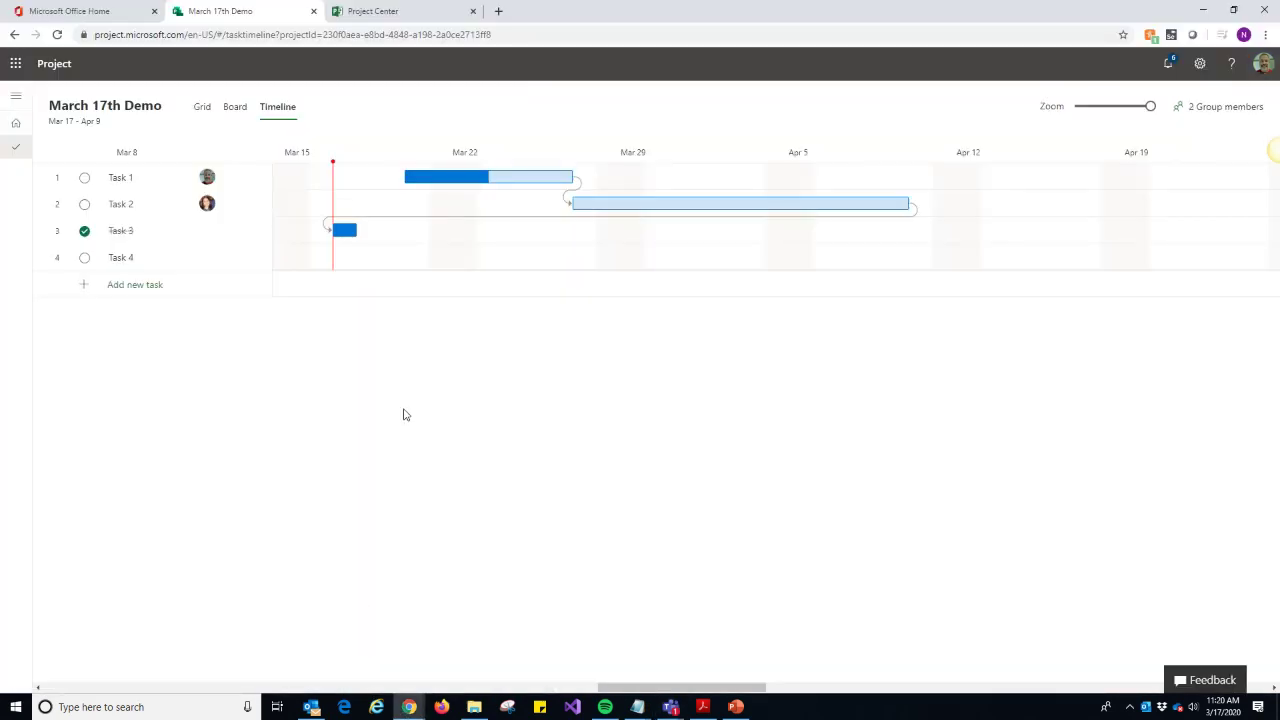
Open Project Center, widen its Gantt chart and examine the project bars back to July 2017.
{"action": "left_click", "coordinate": [381, 12]}
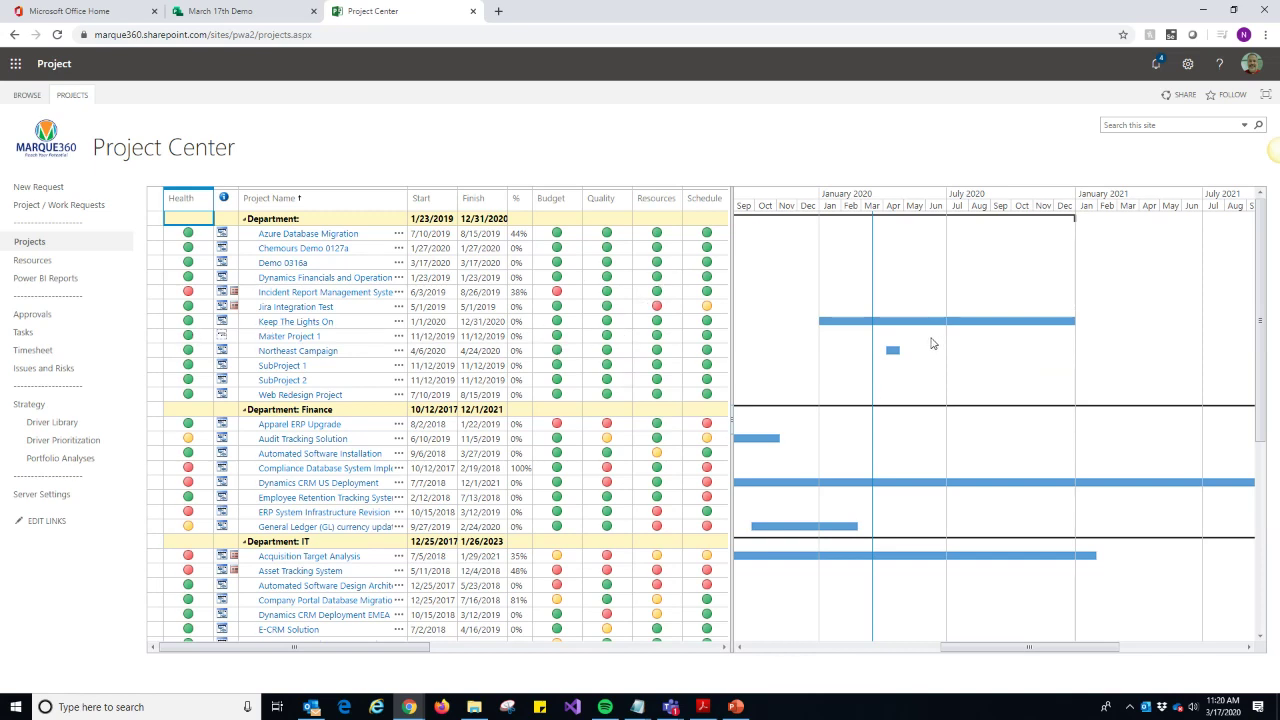
{"action": "left_click_drag", "start_coordinate": [731, 409], "coordinate": [530, 410]}
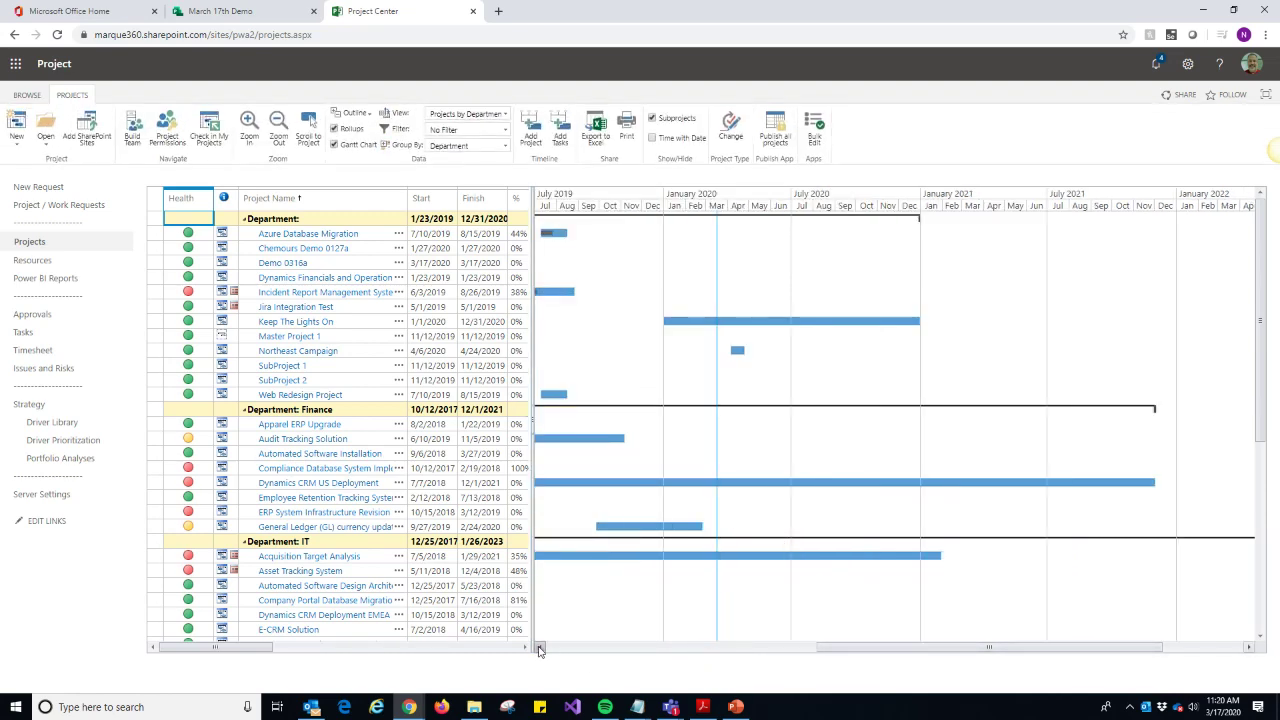
{"action": "left_click_drag", "start_coordinate": [540, 650], "coordinate": [540, 650]}
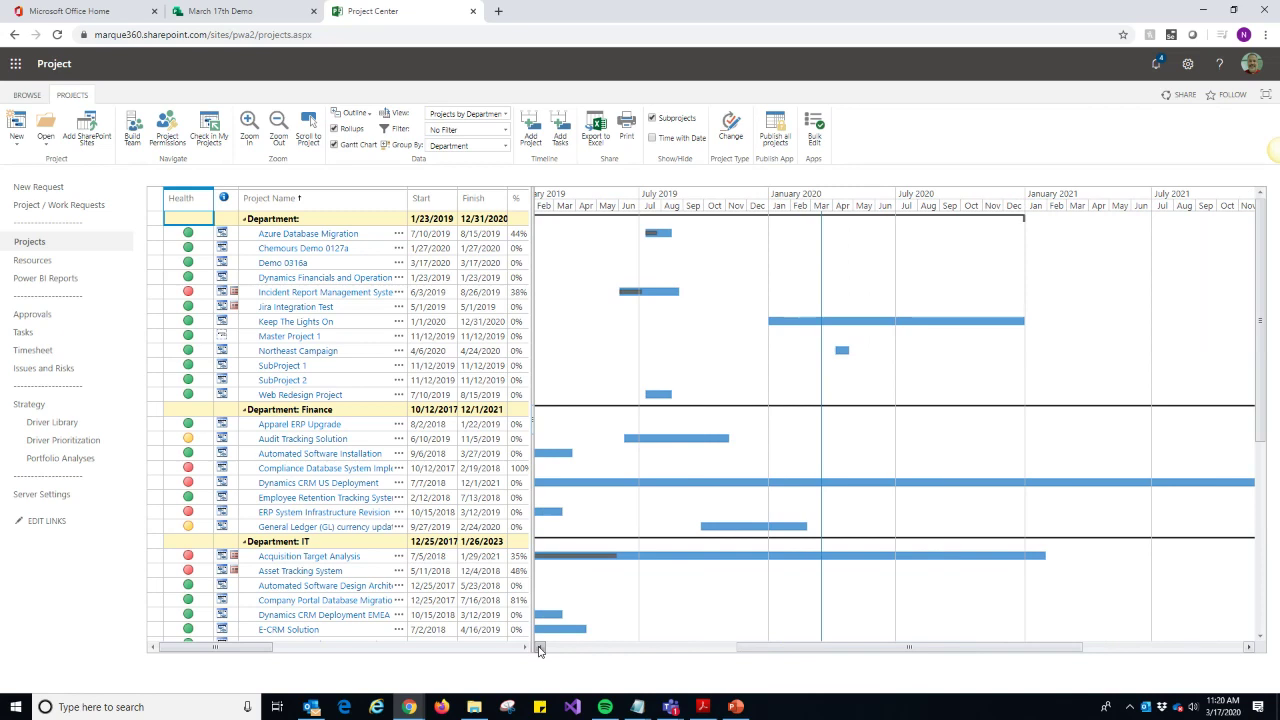
{"action": "left_click", "coordinate": [556, 653]}
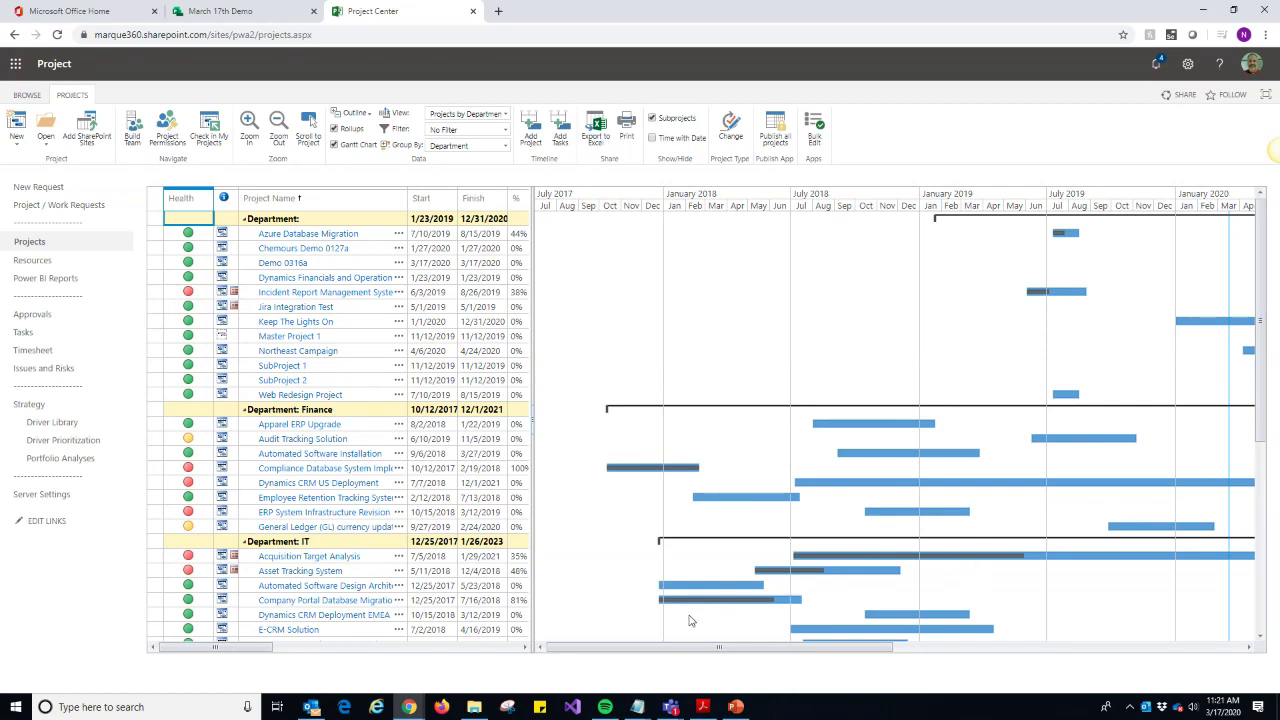
View the project details of Azure Database Migration and return to Project Center.
{"action": "left_click", "coordinate": [295, 235]}
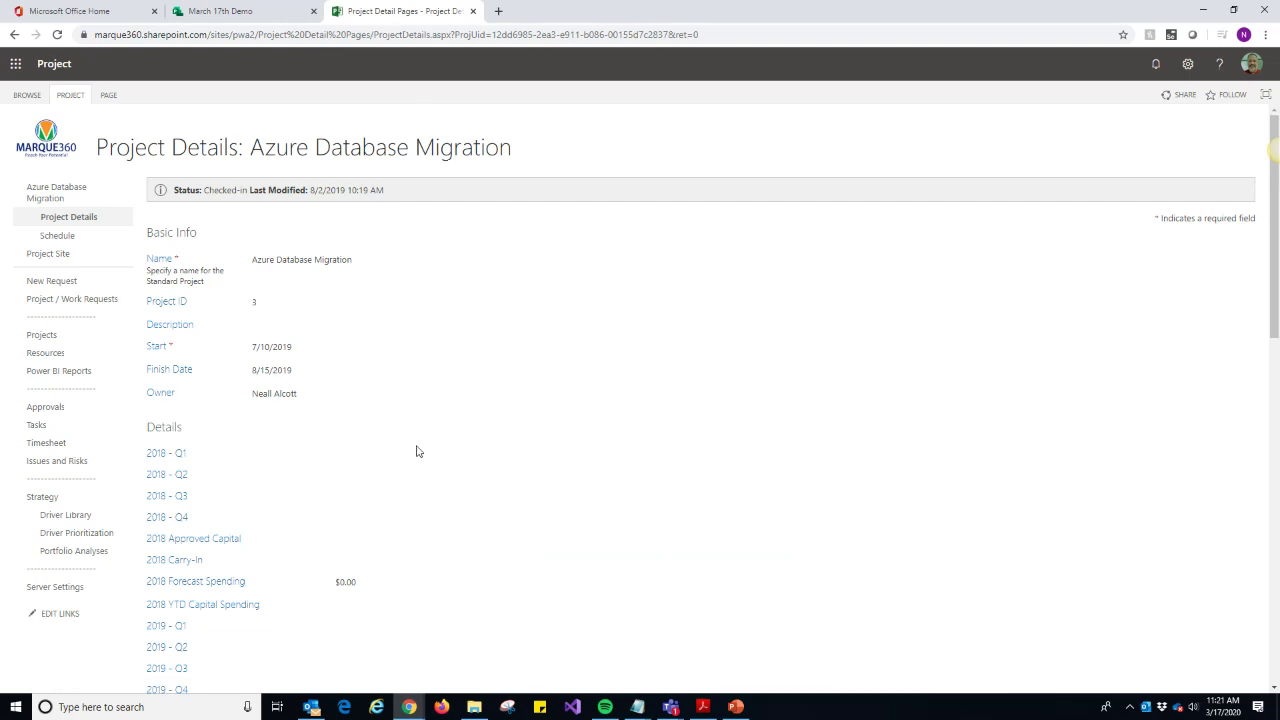
{"action": "left_click", "coordinate": [13, 36]}
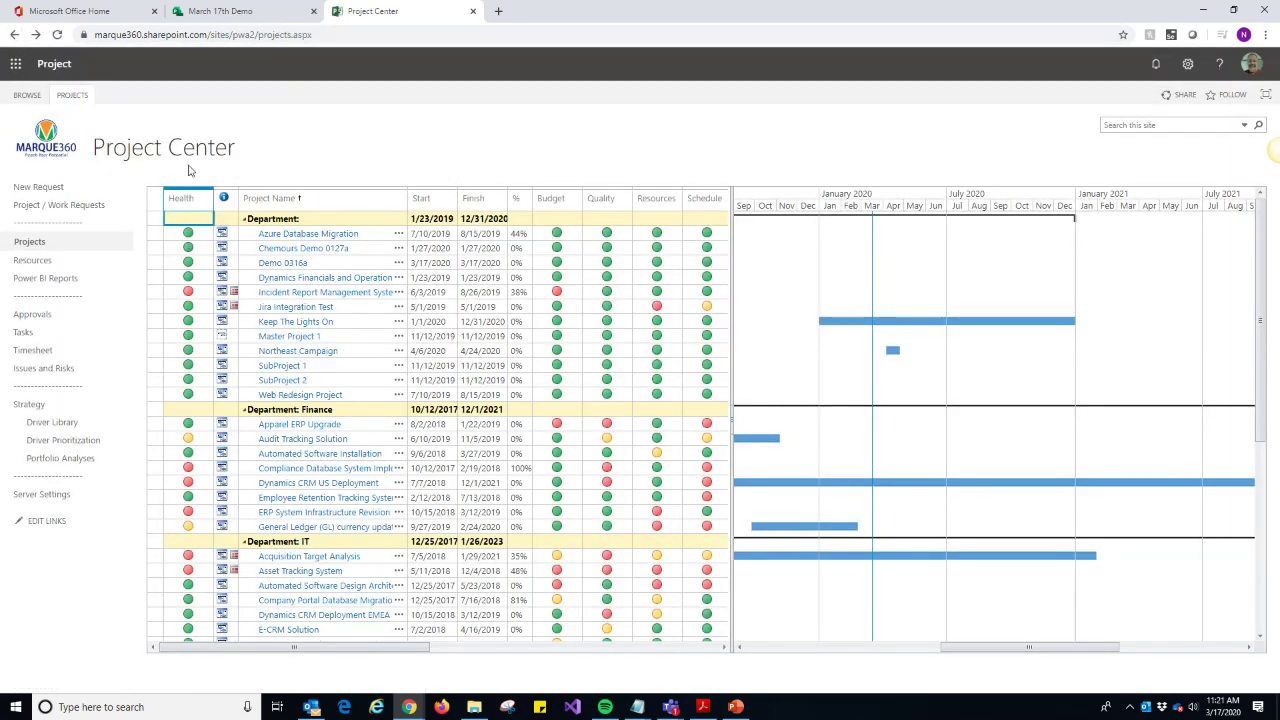
Start a new Enterprise Project from Project Center and name it Microsoft Demo 0317a.
{"action": "left_click", "coordinate": [73, 95]}
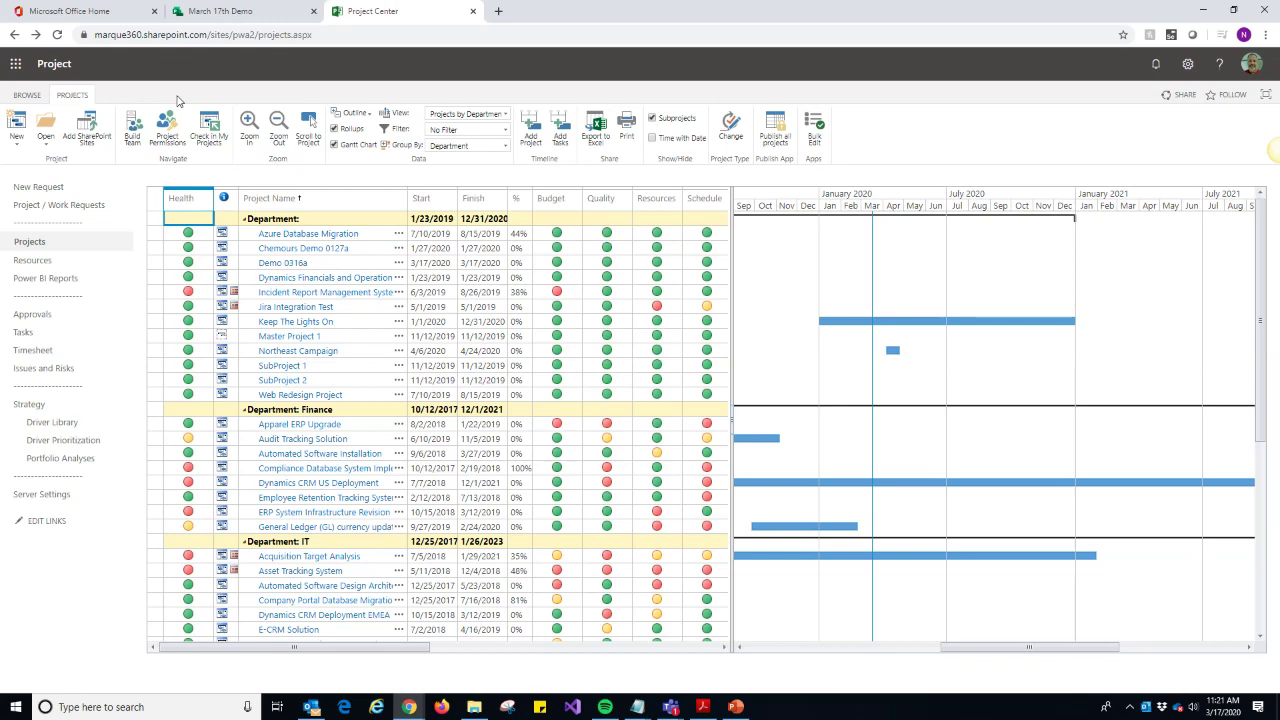
{"action": "left_click", "coordinate": [17, 145]}
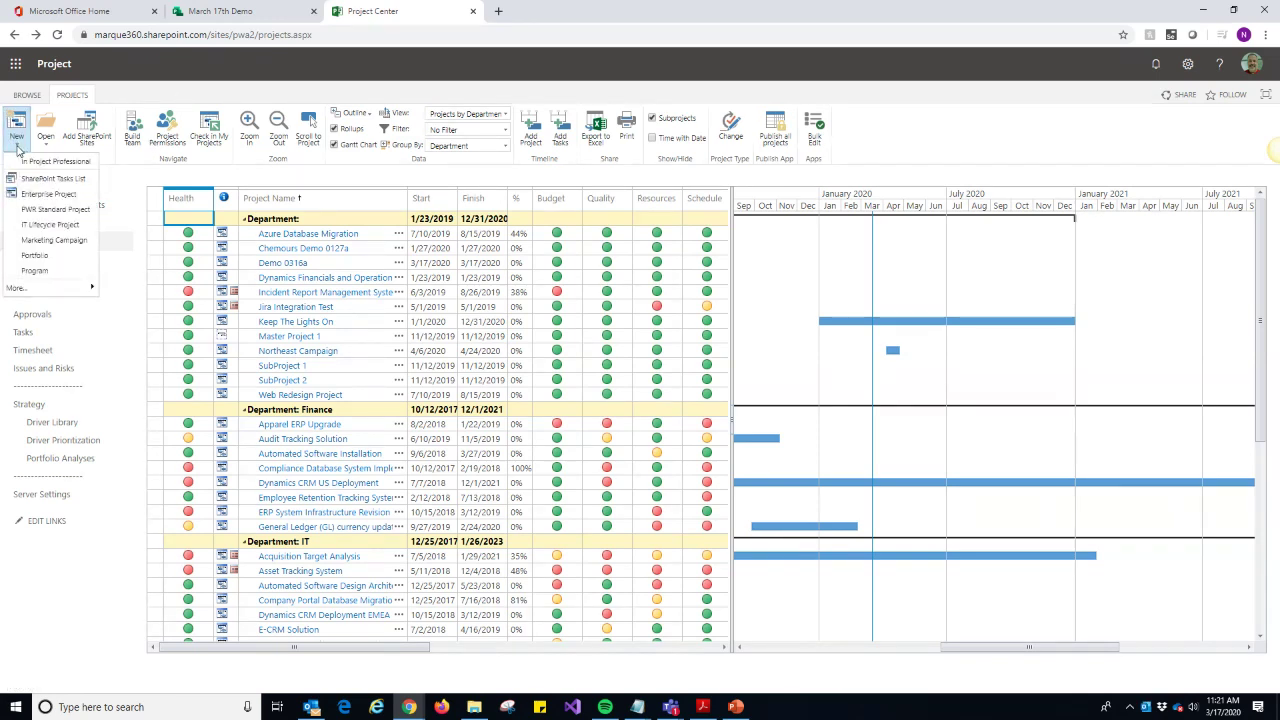
{"action": "left_click", "coordinate": [34, 195]}
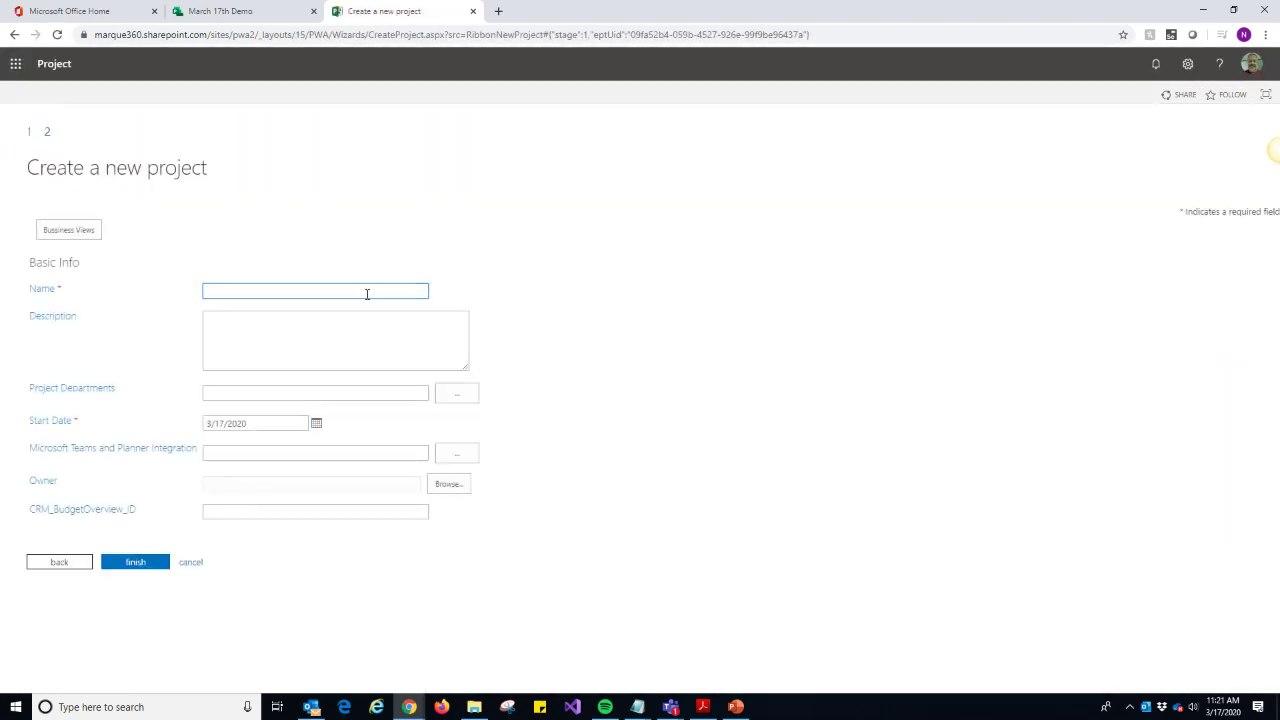
{"action": "left_click", "coordinate": [319, 291]}
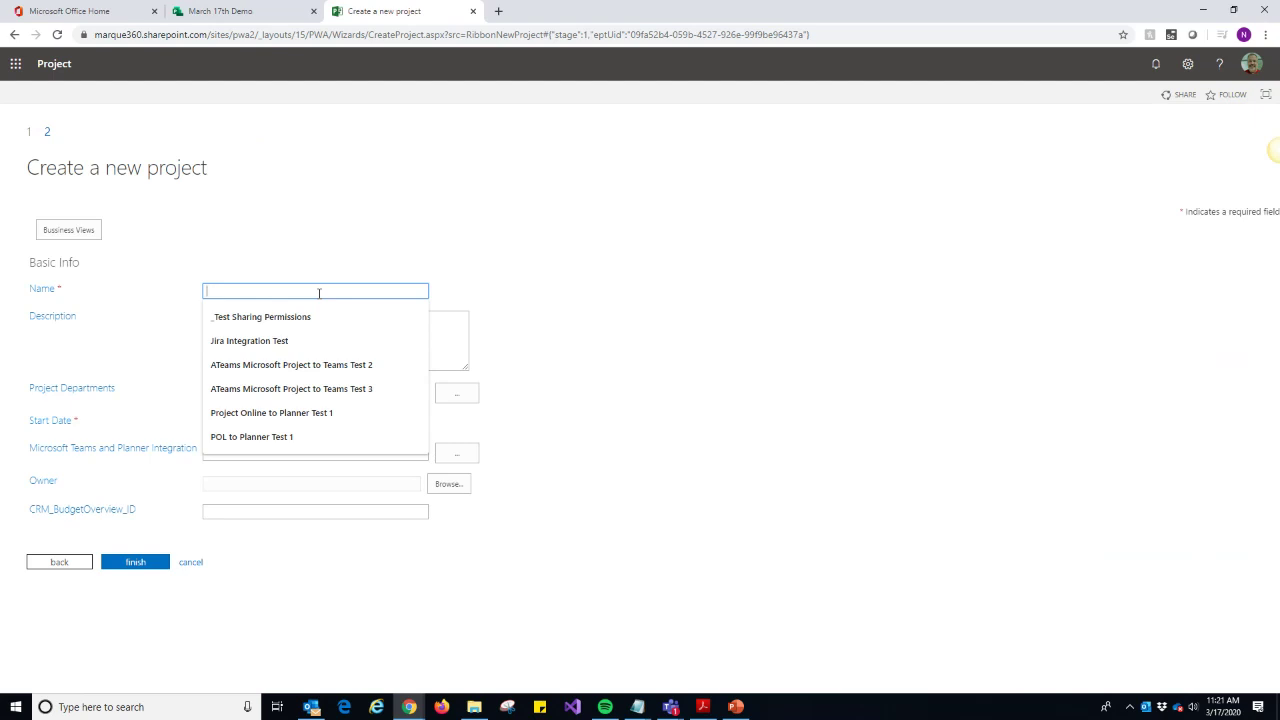
{"action": "type", "text": "Mi"}
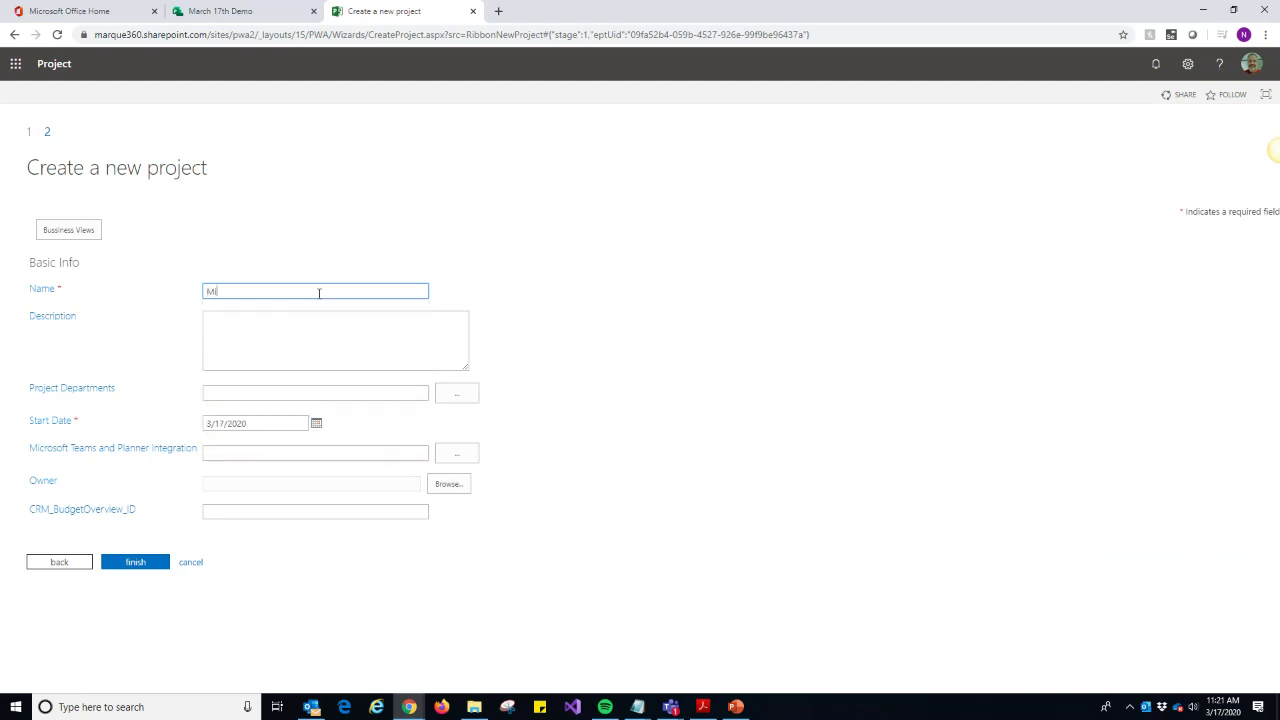
{"action": "type", "text": "crosoft Demo 0317a"}
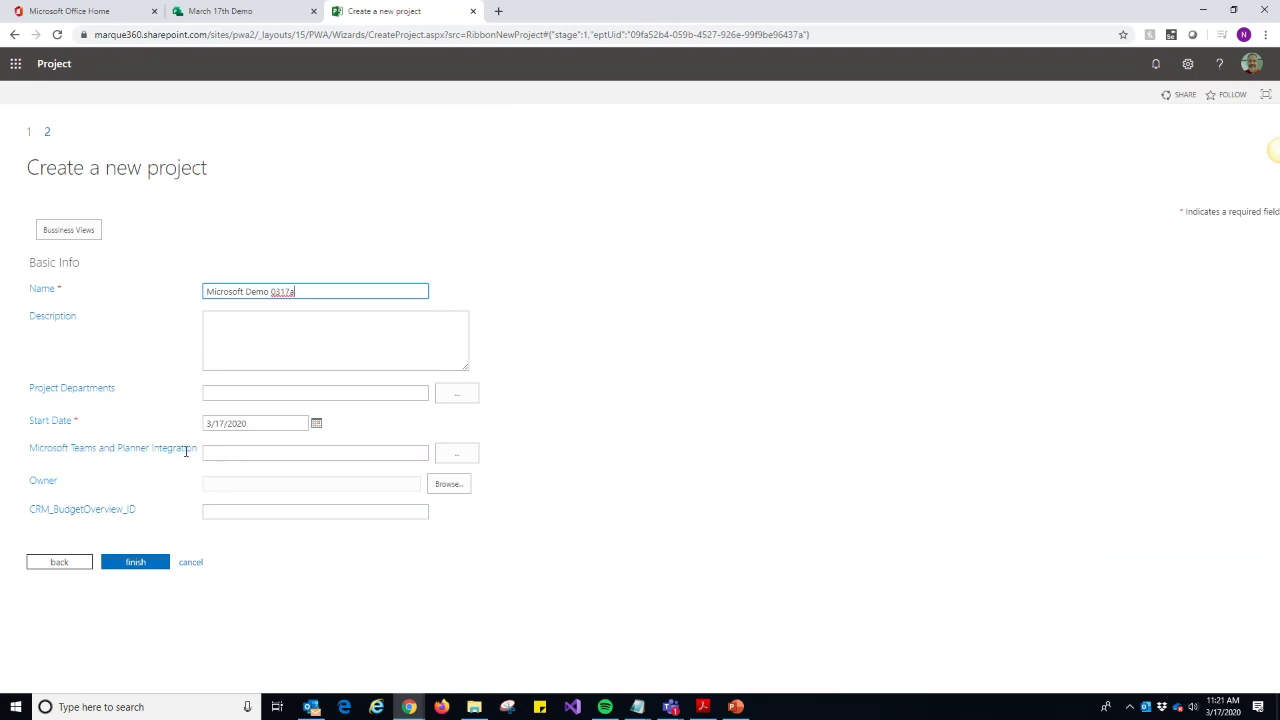
Set Microsoft Teams and Planner Integration to Yes and finish creating the project.
{"action": "left_click", "coordinate": [463, 455]}
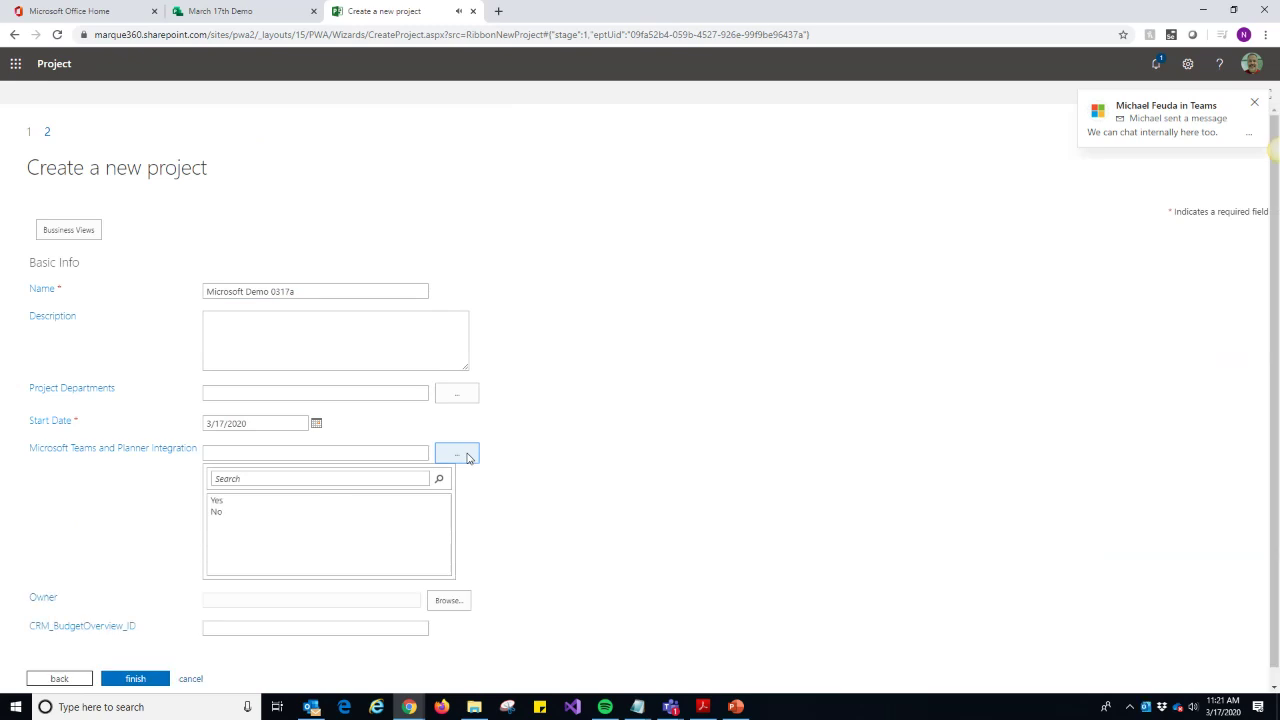
{"action": "left_click", "coordinate": [216, 501]}
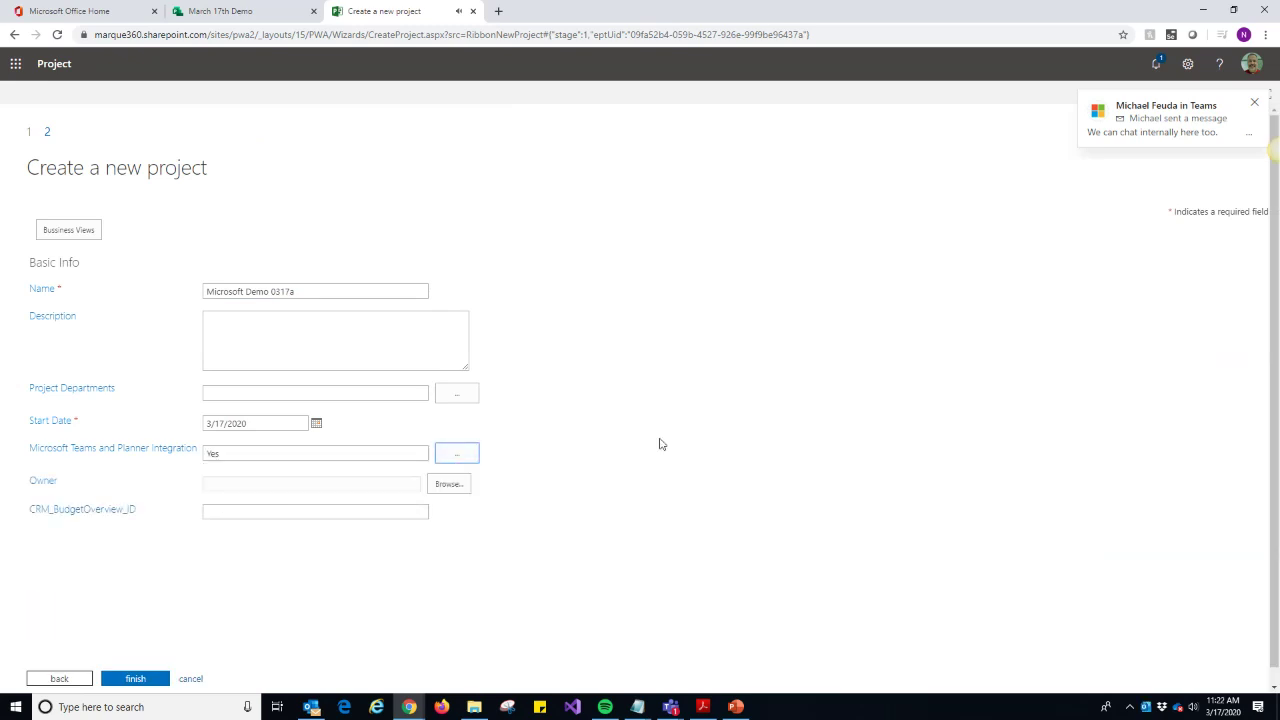
{"action": "left_click", "coordinate": [131, 680]}
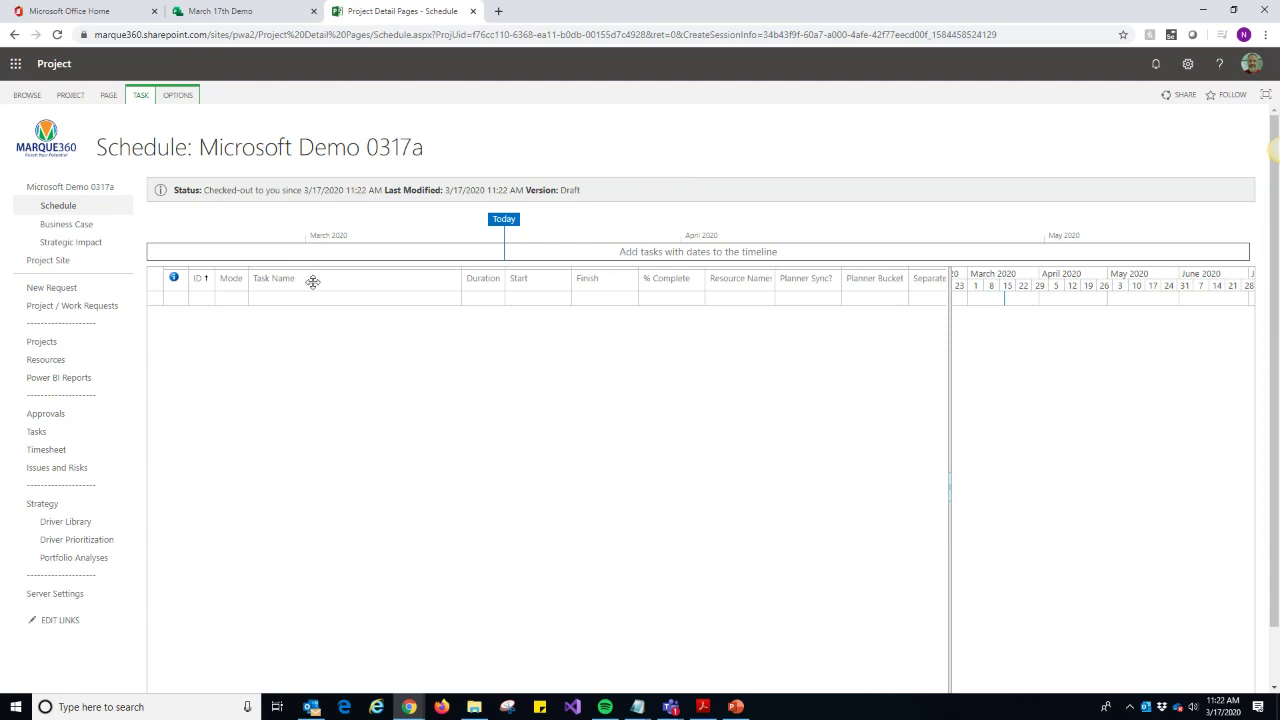
Open Build Team for the new project and look through the list of available resources.
{"action": "left_click", "coordinate": [71, 98]}
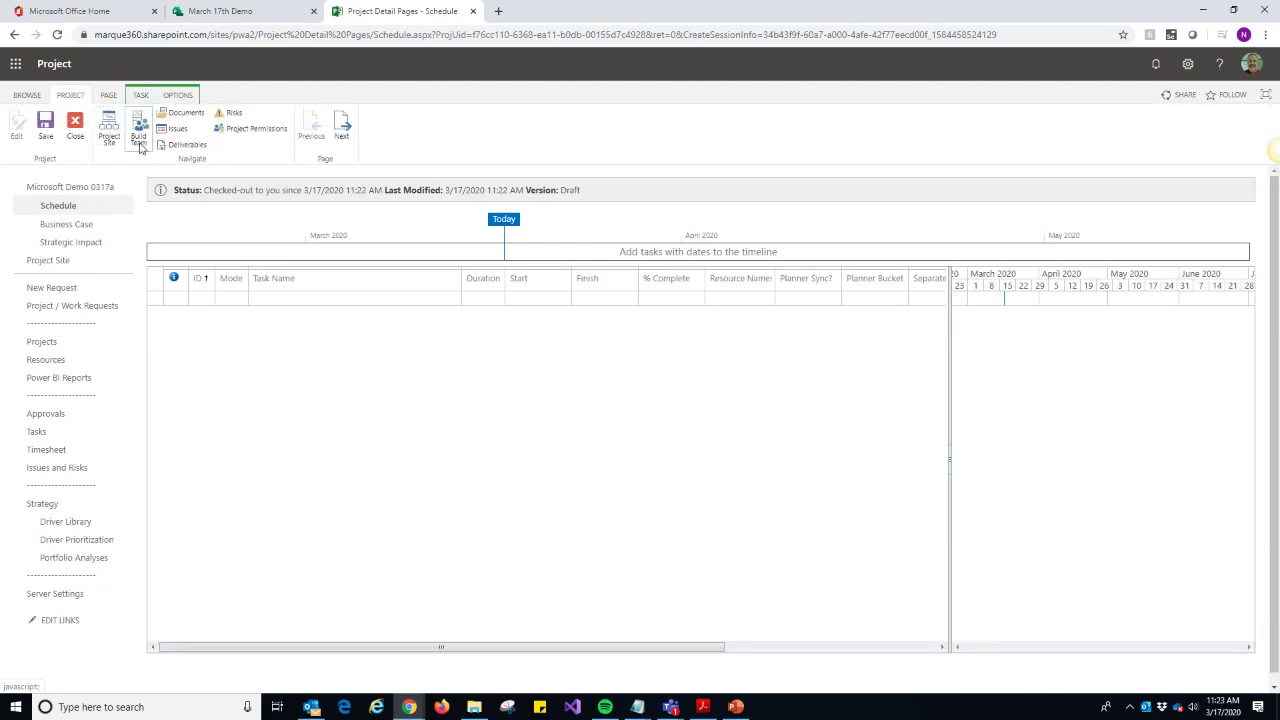
{"action": "left_click", "coordinate": [139, 140]}
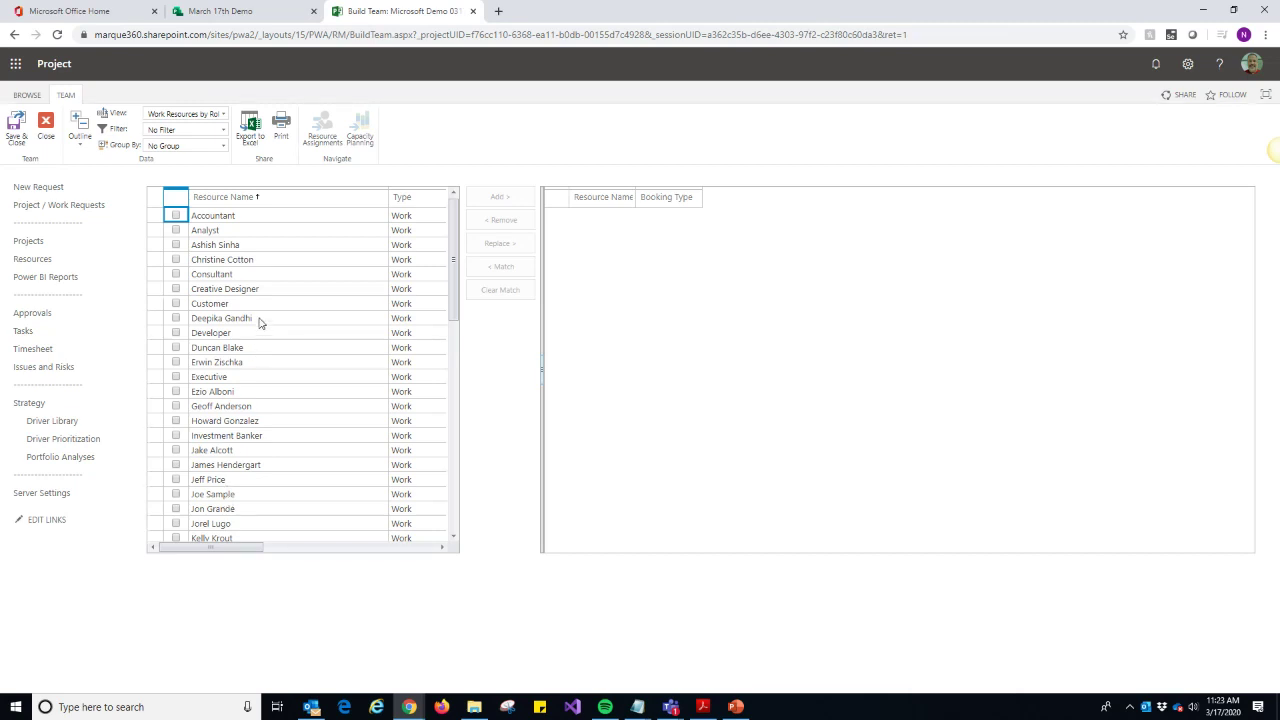
{"action": "scroll", "coordinate": [259, 321], "scroll_direction": "down", "scroll_amount": 3}
{"action": "scroll", "coordinate": [259, 321], "scroll_direction": "down", "scroll_amount": 3}
{"action": "scroll", "coordinate": [259, 321], "scroll_direction": "up", "scroll_amount": 4}
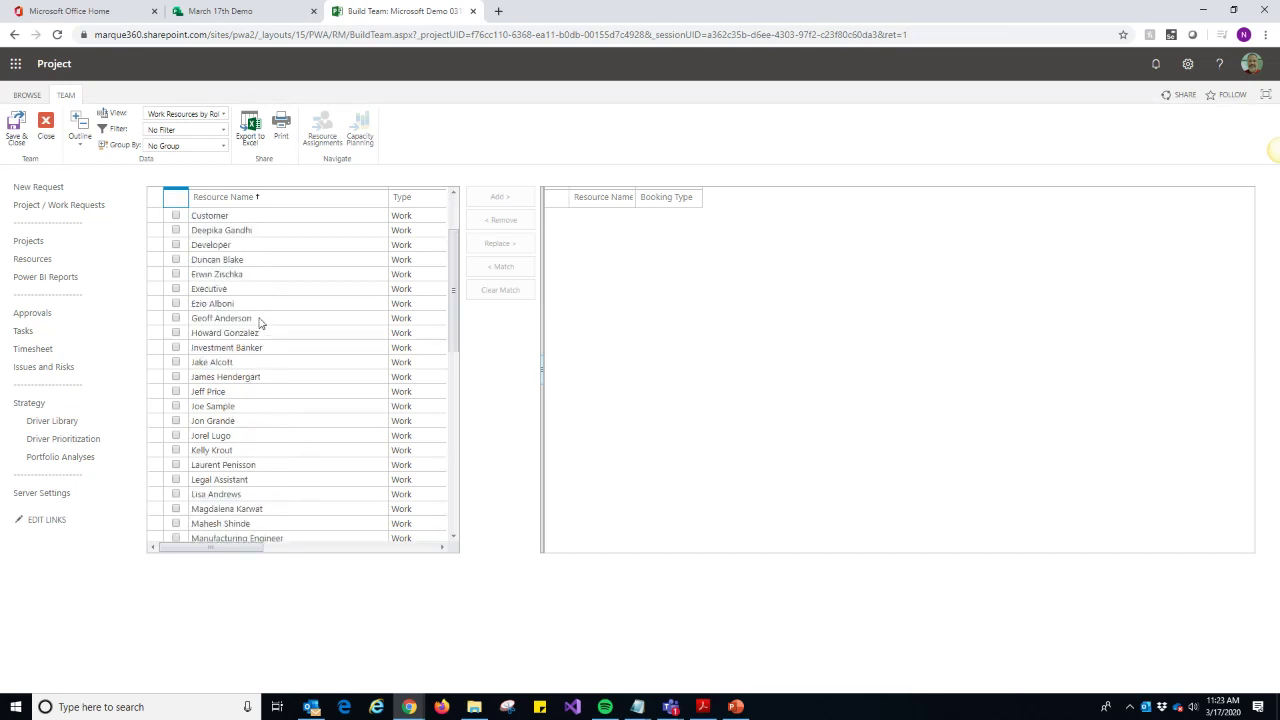
{"action": "scroll", "coordinate": [312, 328], "scroll_direction": "up", "scroll_amount": 2}
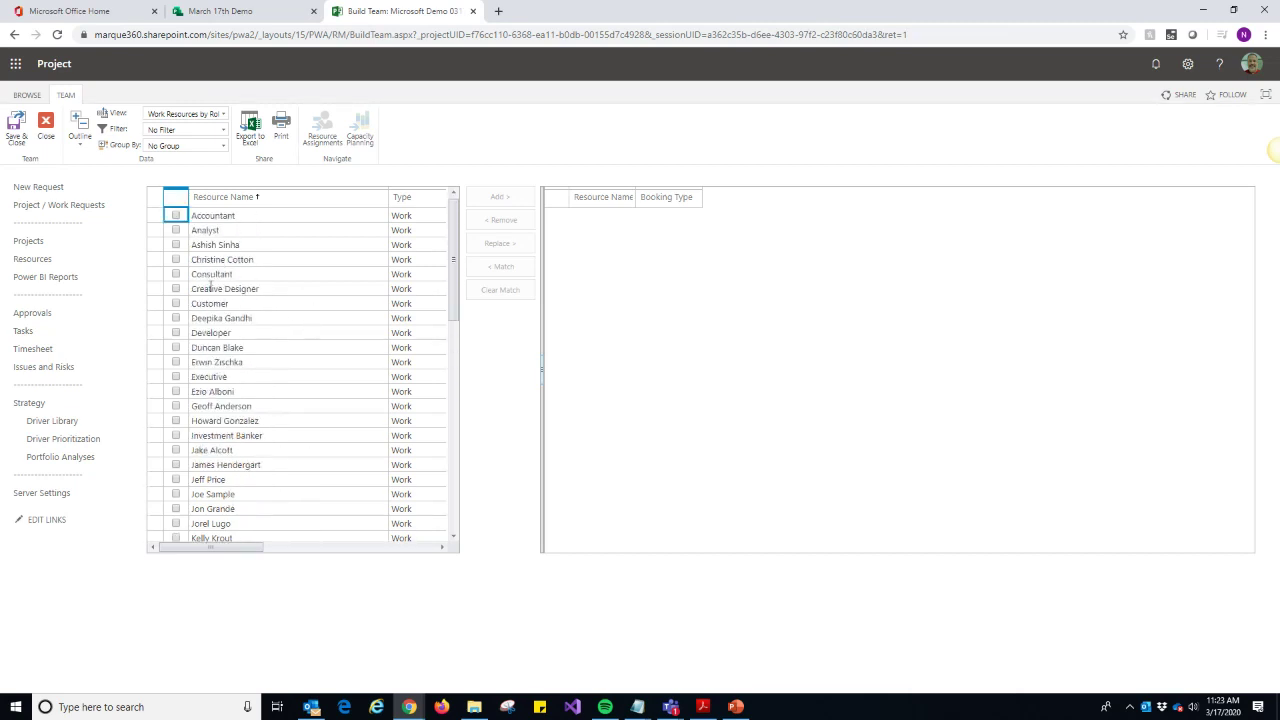
Add three named people from the resource list to the project team.
{"action": "left_click", "coordinate": [177, 319]}
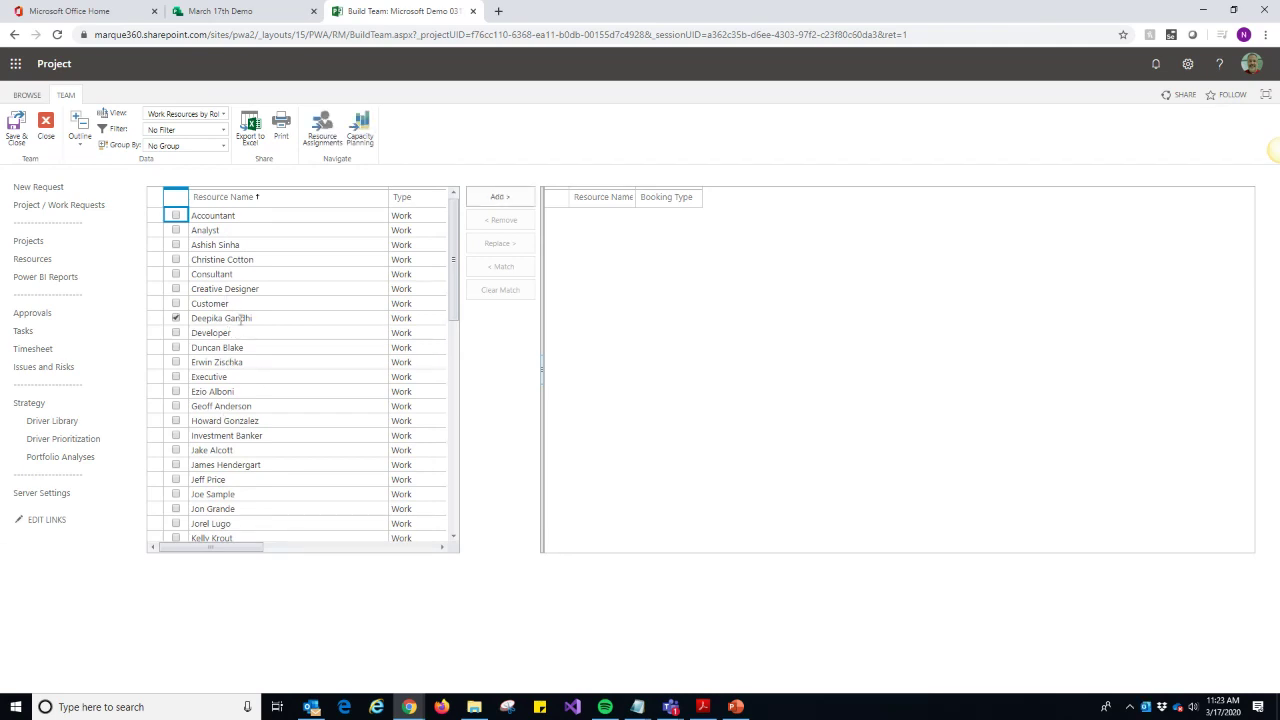
{"action": "scroll", "coordinate": [281, 347], "scroll_direction": "down", "scroll_amount": 3}
{"action": "scroll", "coordinate": [270, 360], "scroll_direction": "down", "scroll_amount": 2}
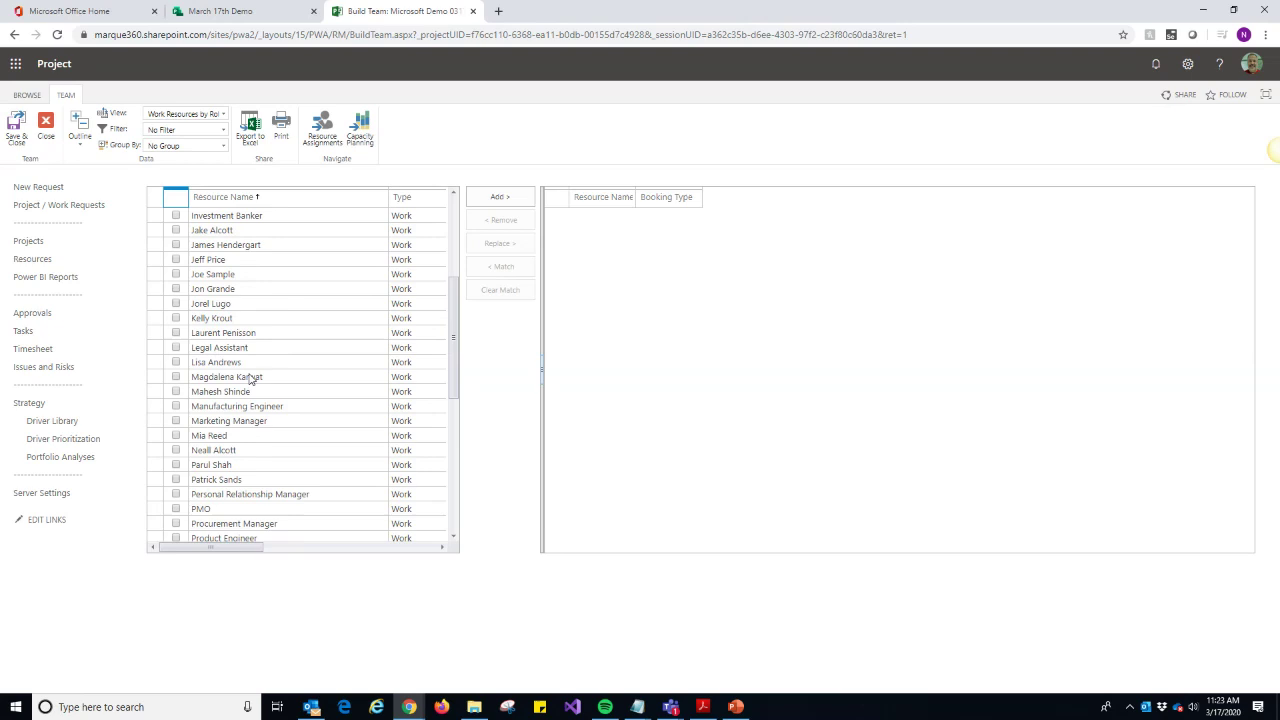
{"action": "left_click", "coordinate": [177, 304]}
{"action": "scroll", "coordinate": [265, 343], "scroll_direction": "down", "scroll_amount": 1}
{"action": "scroll", "coordinate": [265, 343], "scroll_direction": "down", "scroll_amount": 2}
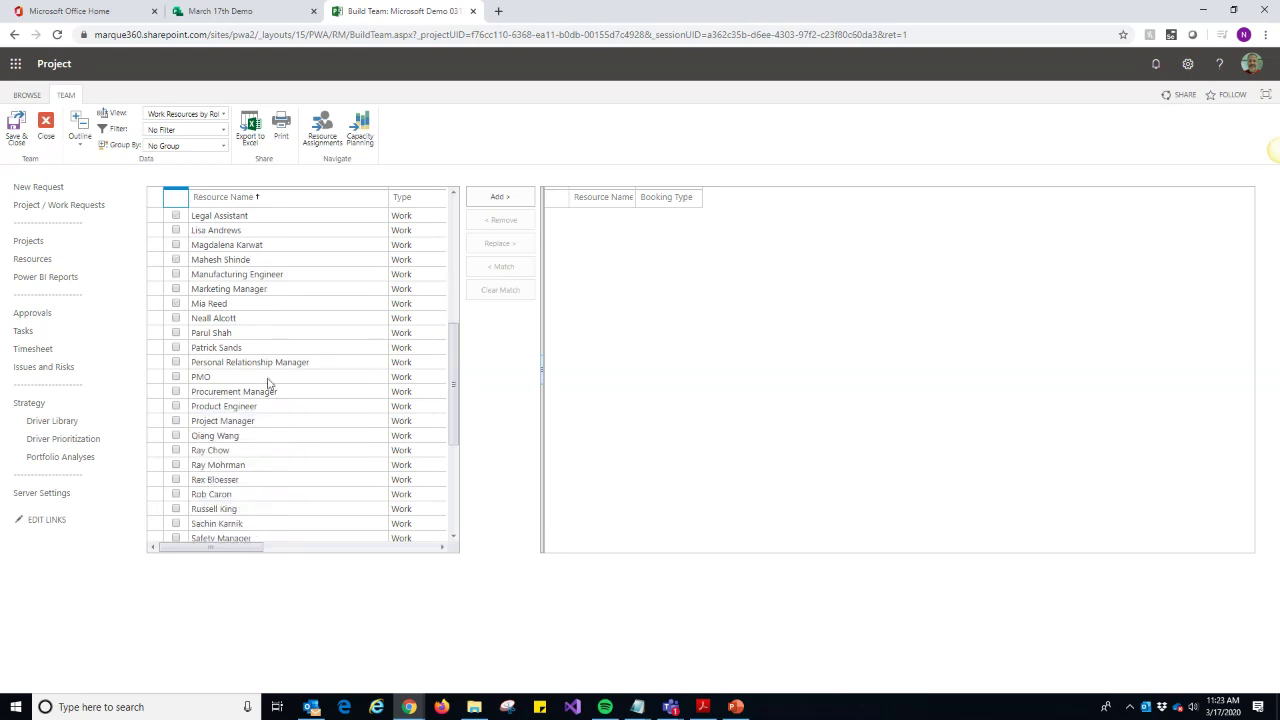
{"action": "left_click", "coordinate": [176, 318]}
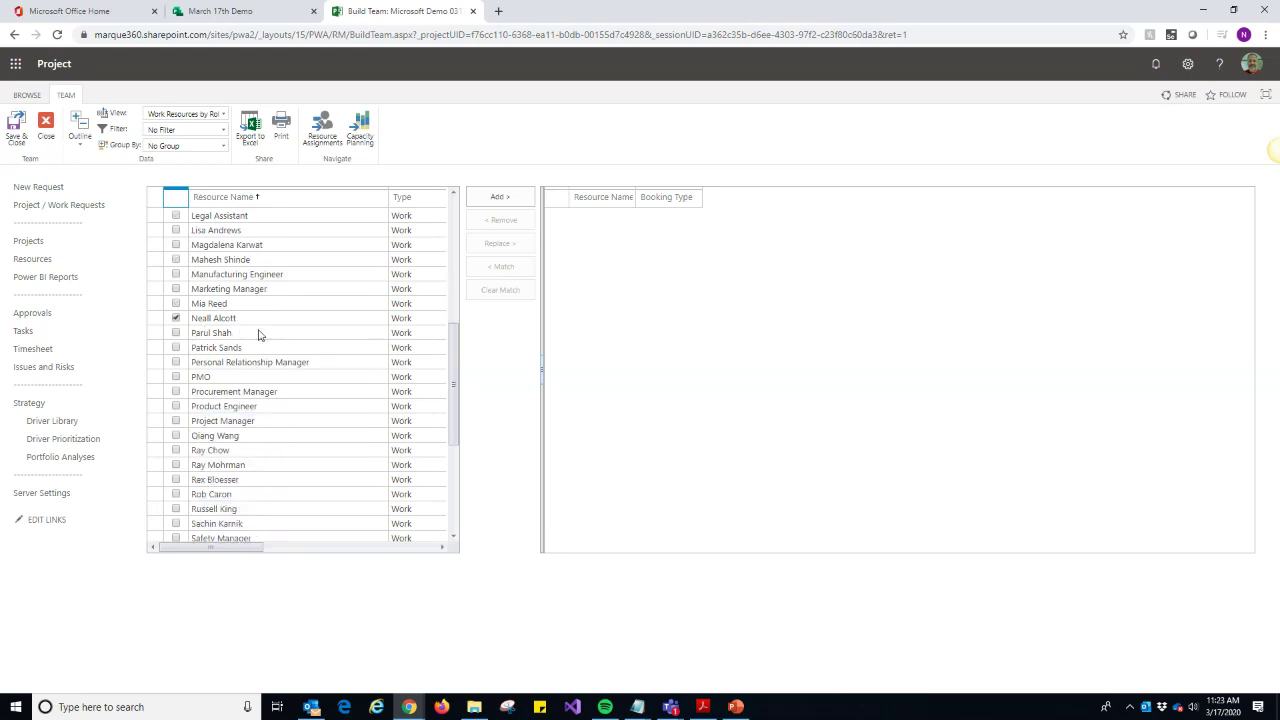
{"action": "left_click", "coordinate": [494, 197]}
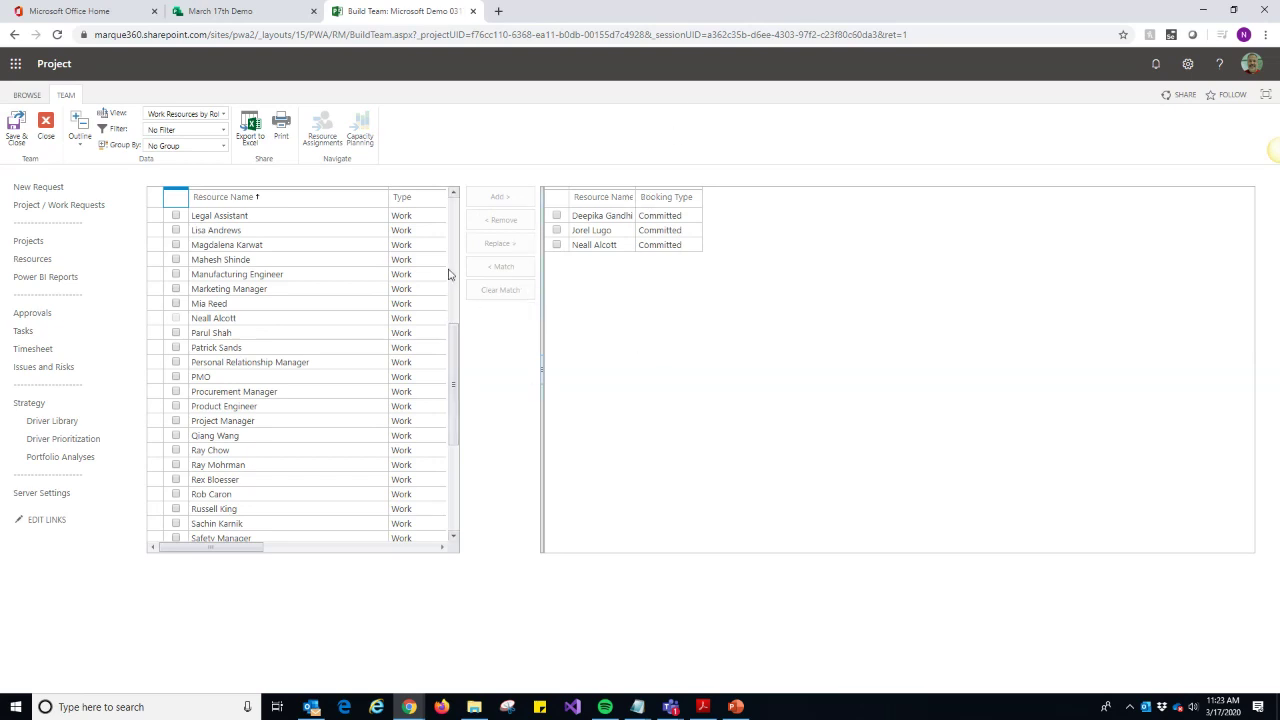
View the resource assignments of the third team member and collapse the first project's task group.
{"action": "scroll", "coordinate": [371, 291], "scroll_direction": "up", "scroll_amount": 3}
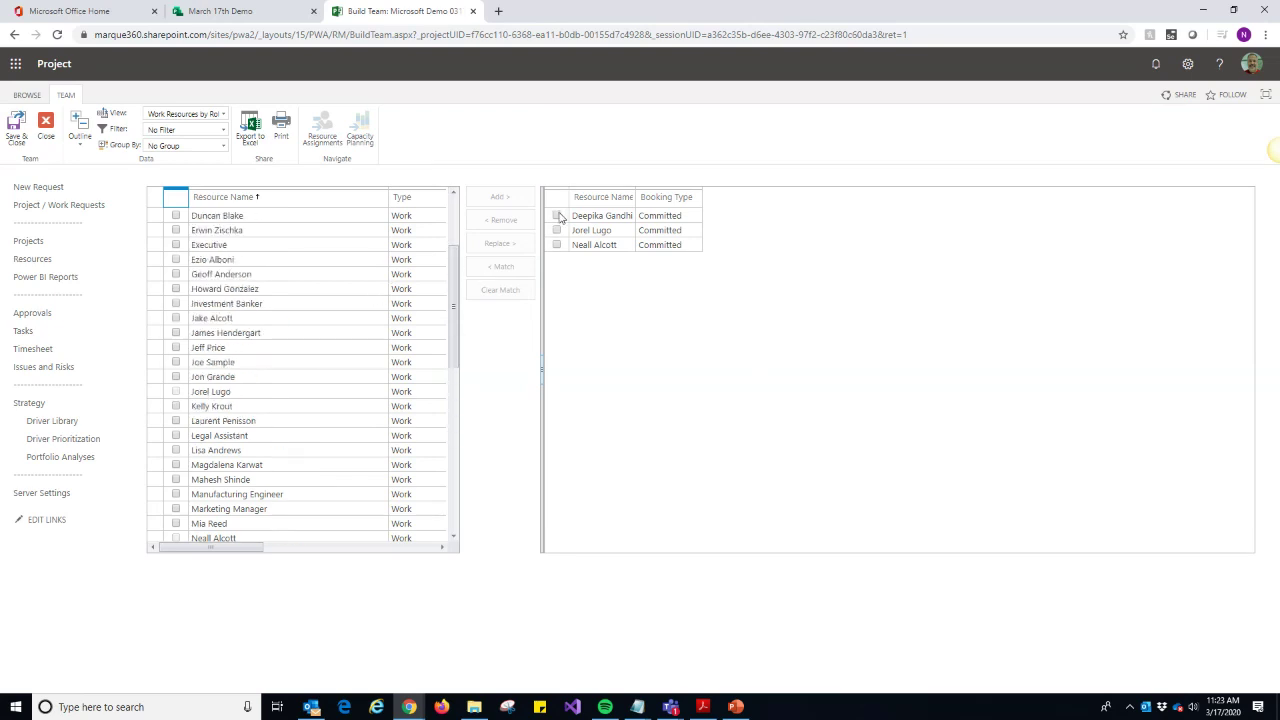
{"action": "left_click", "coordinate": [557, 245]}
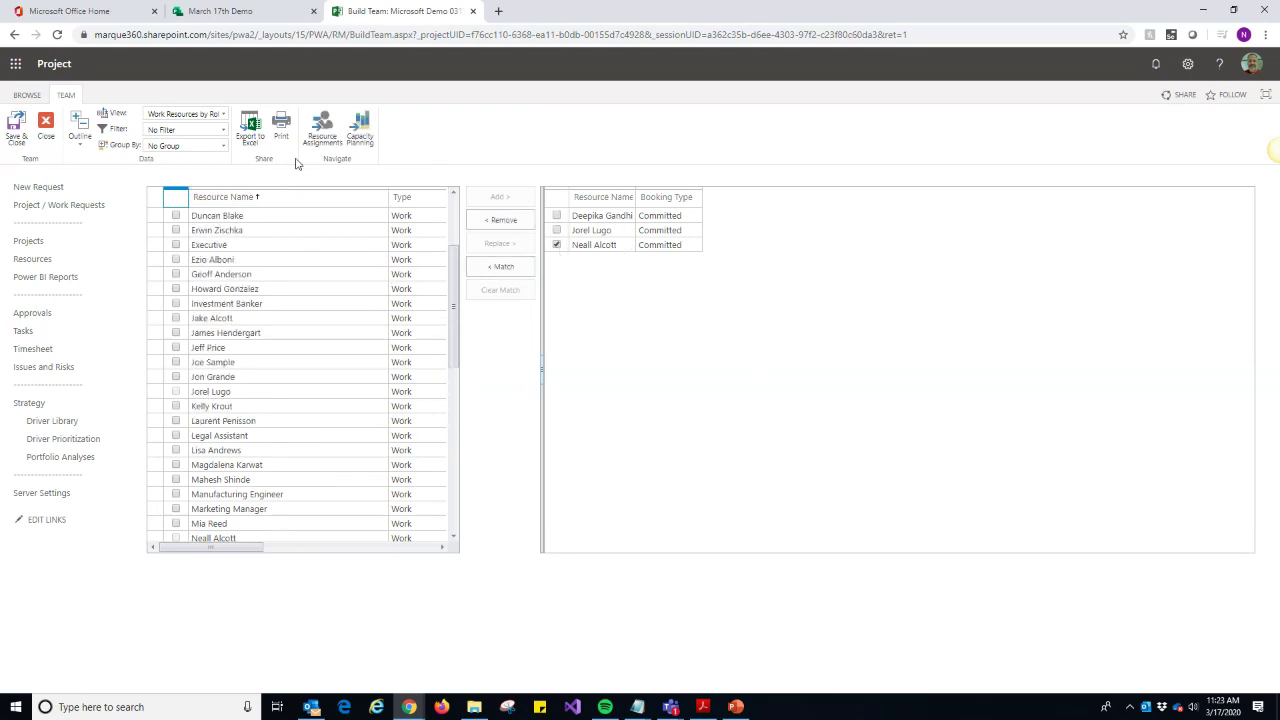
{"action": "left_click", "coordinate": [324, 144]}
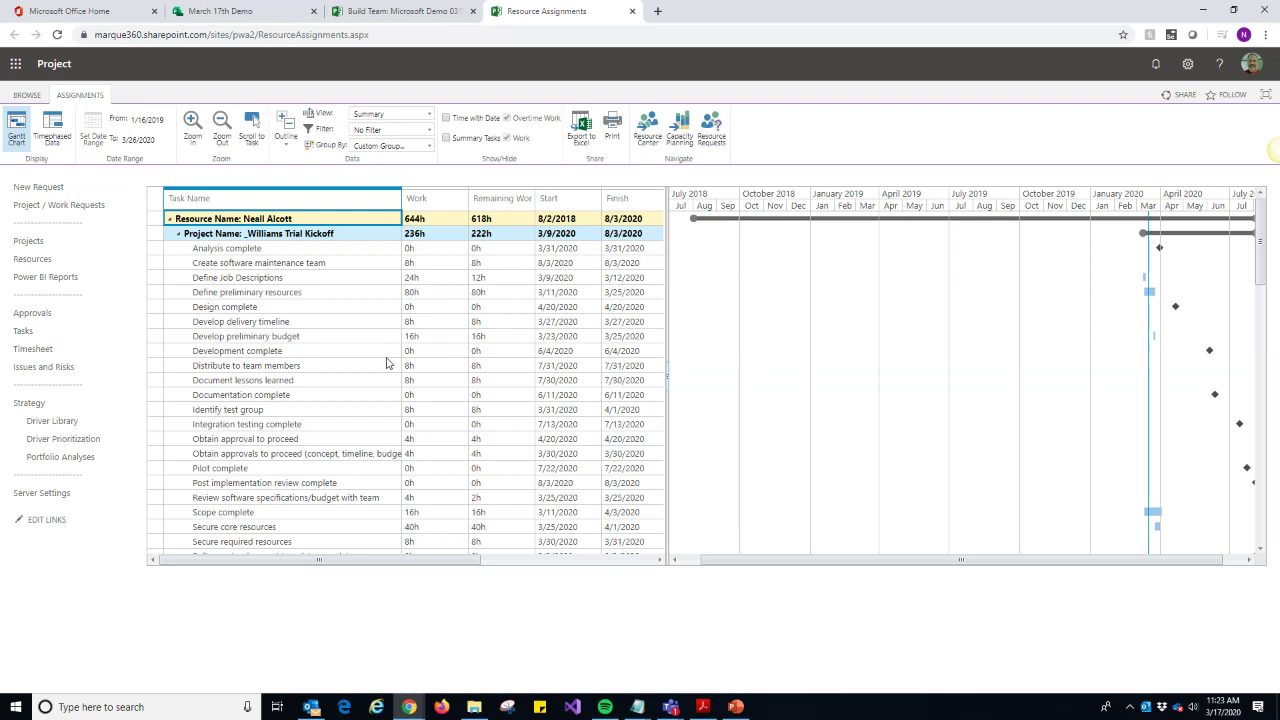
{"action": "left_click", "coordinate": [178, 233]}
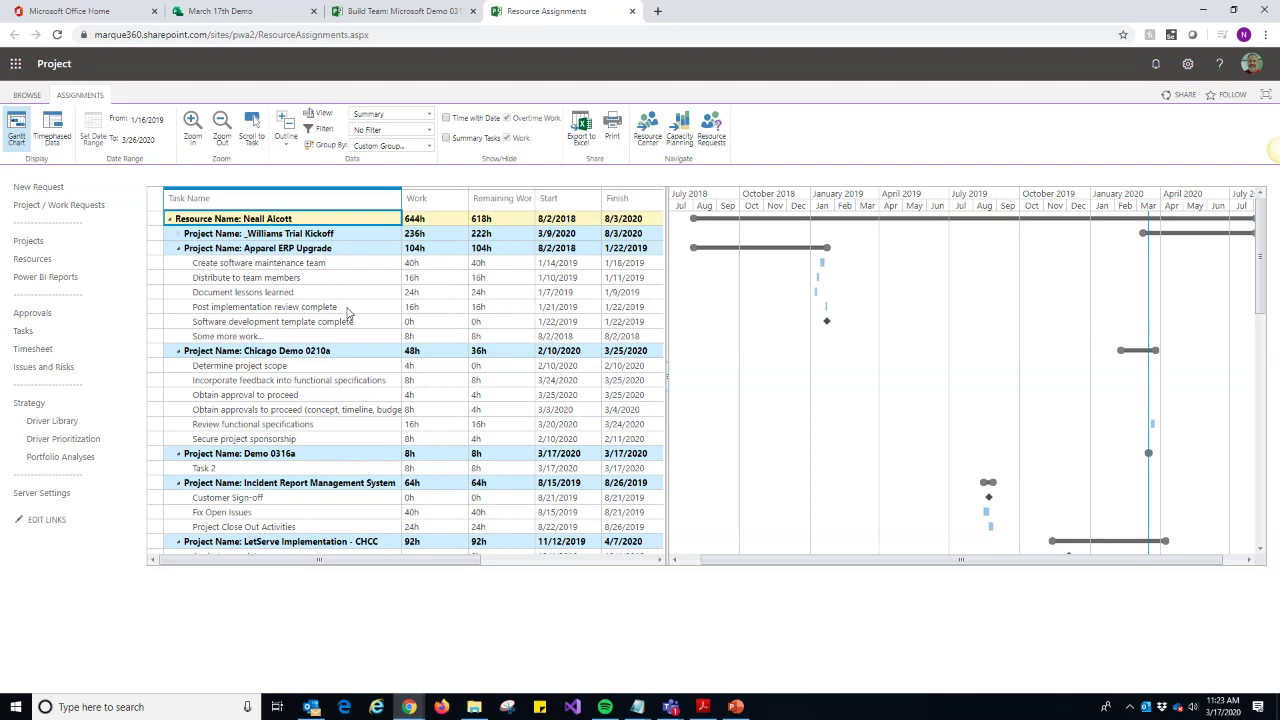
View the same team member's resource utilization in Capacity Planning.
{"action": "left_click", "coordinate": [680, 140]}
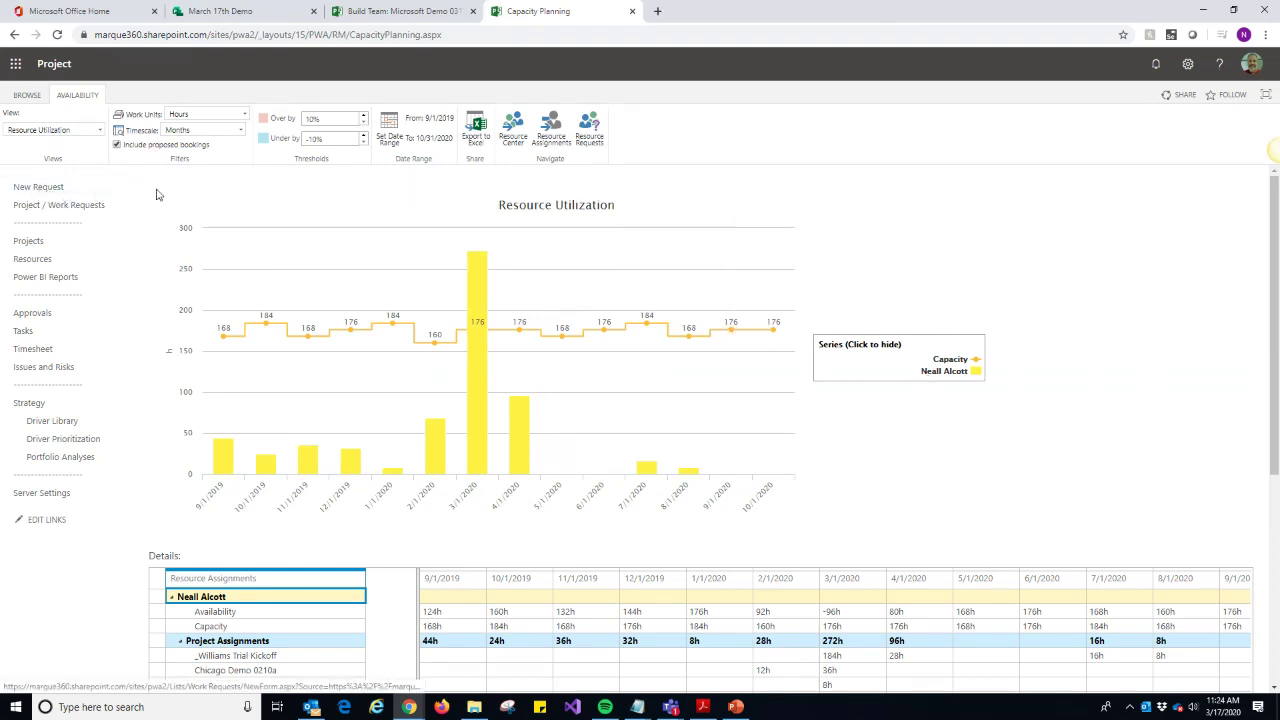
{"action": "left_click", "coordinate": [30, 95]}
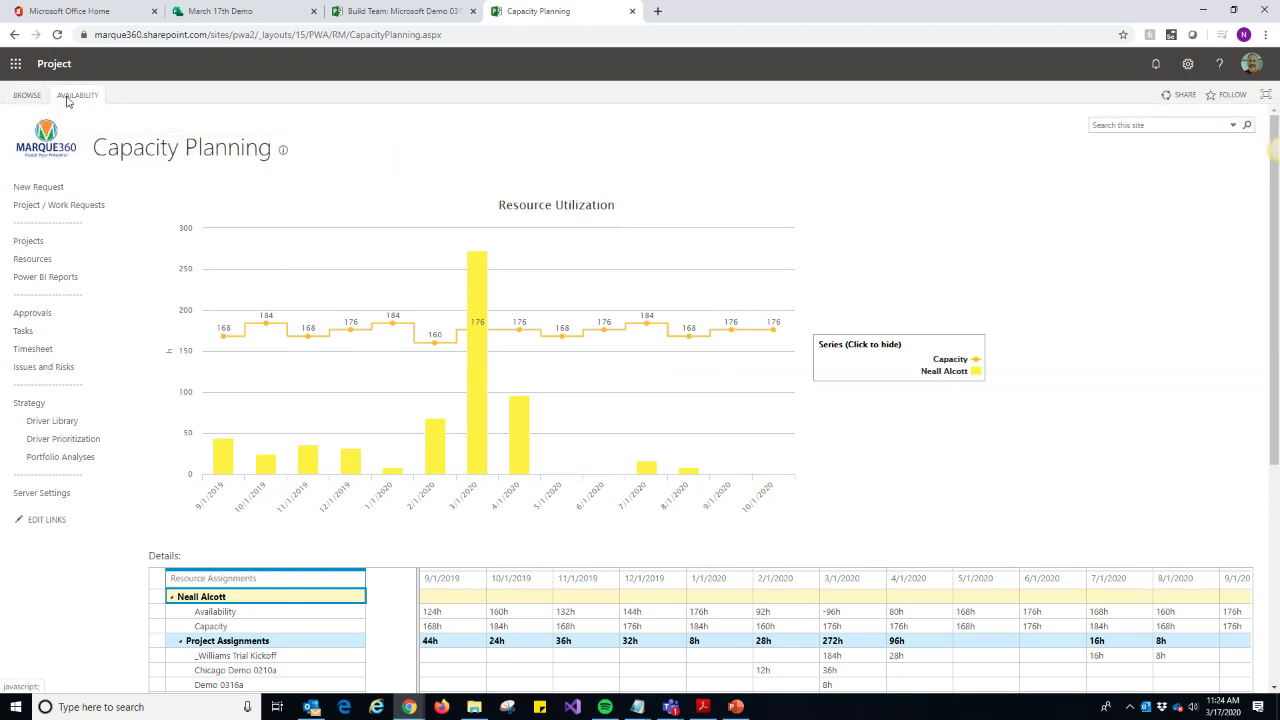
{"action": "left_click", "coordinate": [67, 100]}
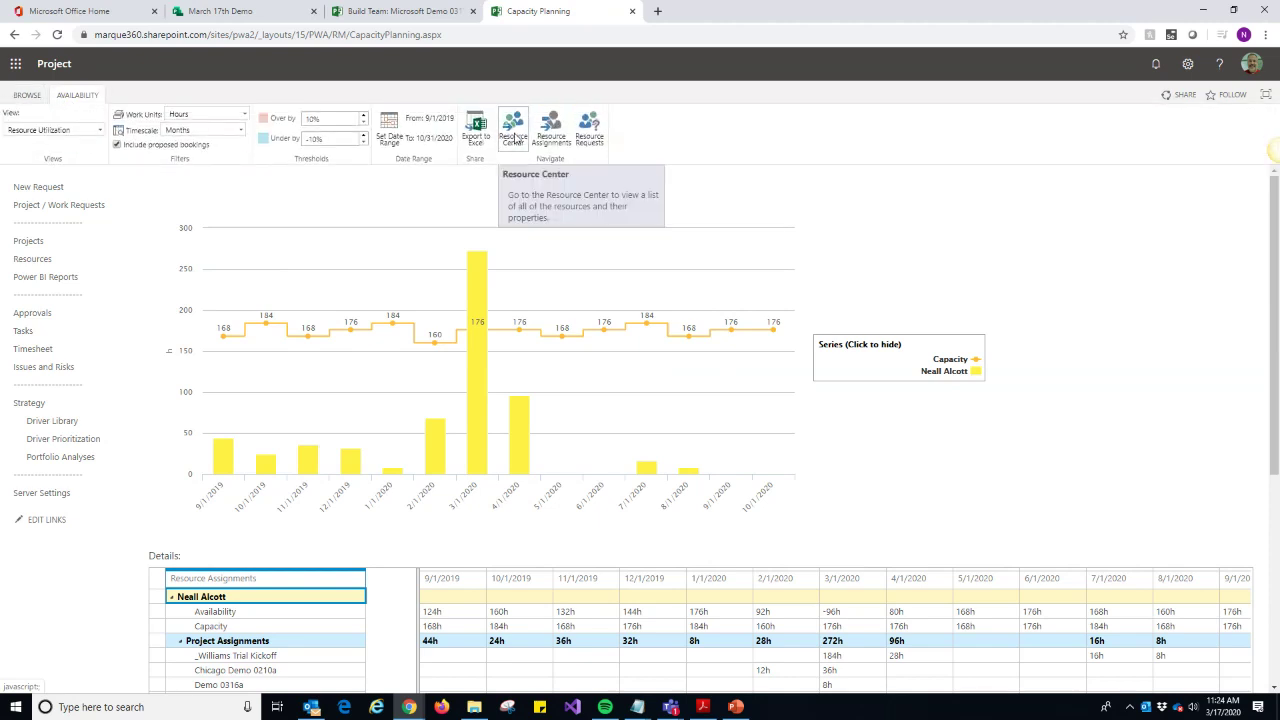
Return to the Build Team page of Microsoft Demo 0317a, save the project team and close it.
{"action": "left_click", "coordinate": [14, 34]}
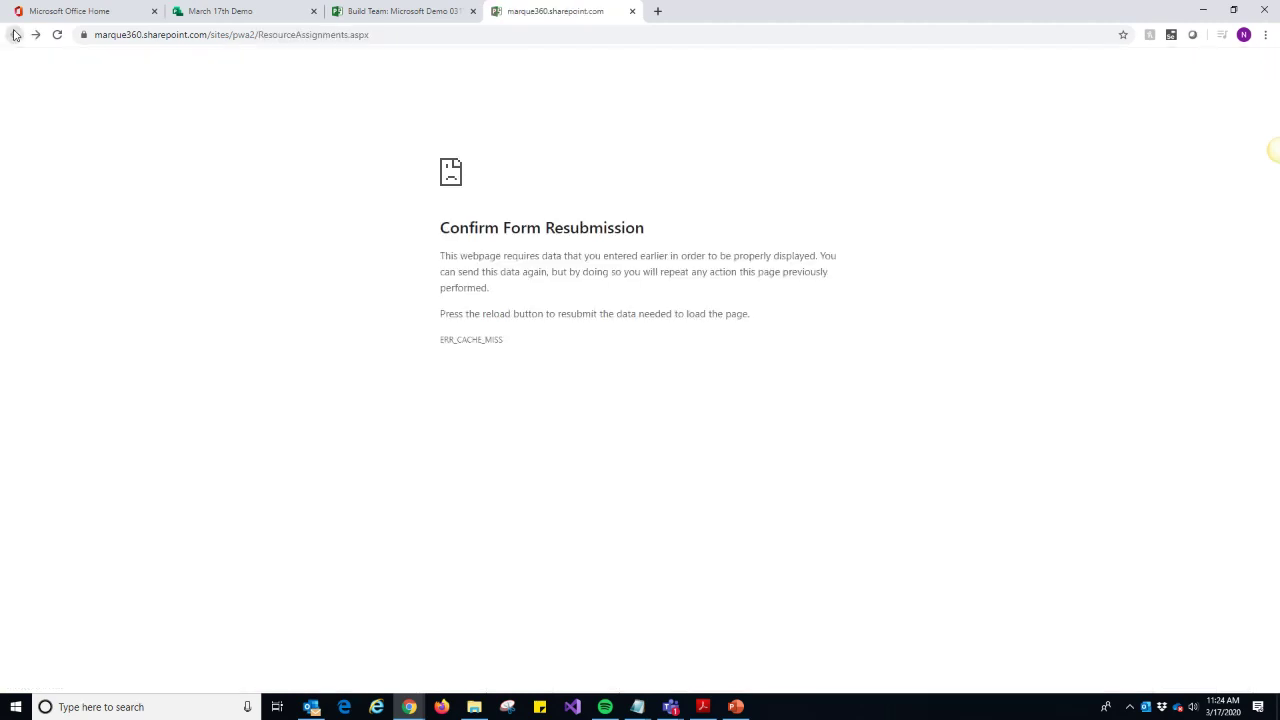
{"action": "left_click", "coordinate": [400, 12]}
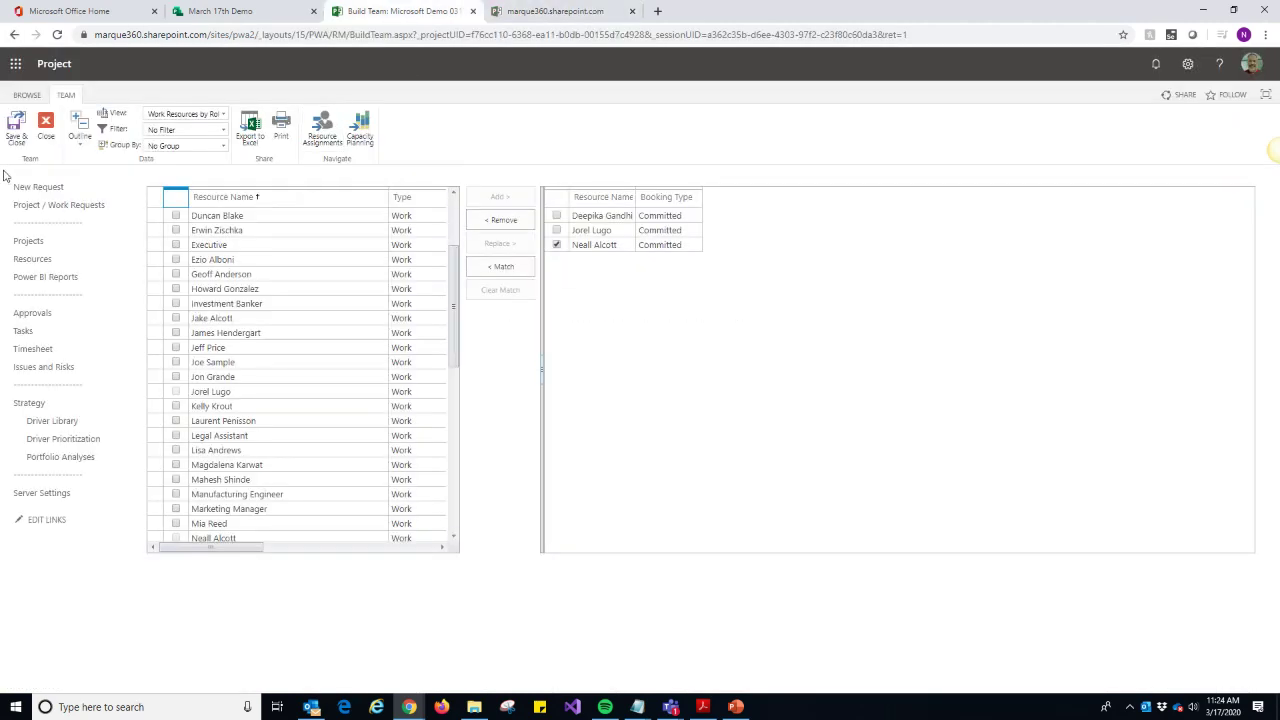
{"action": "left_click", "coordinate": [14, 128]}
{"action": "left_click", "coordinate": [14, 138]}
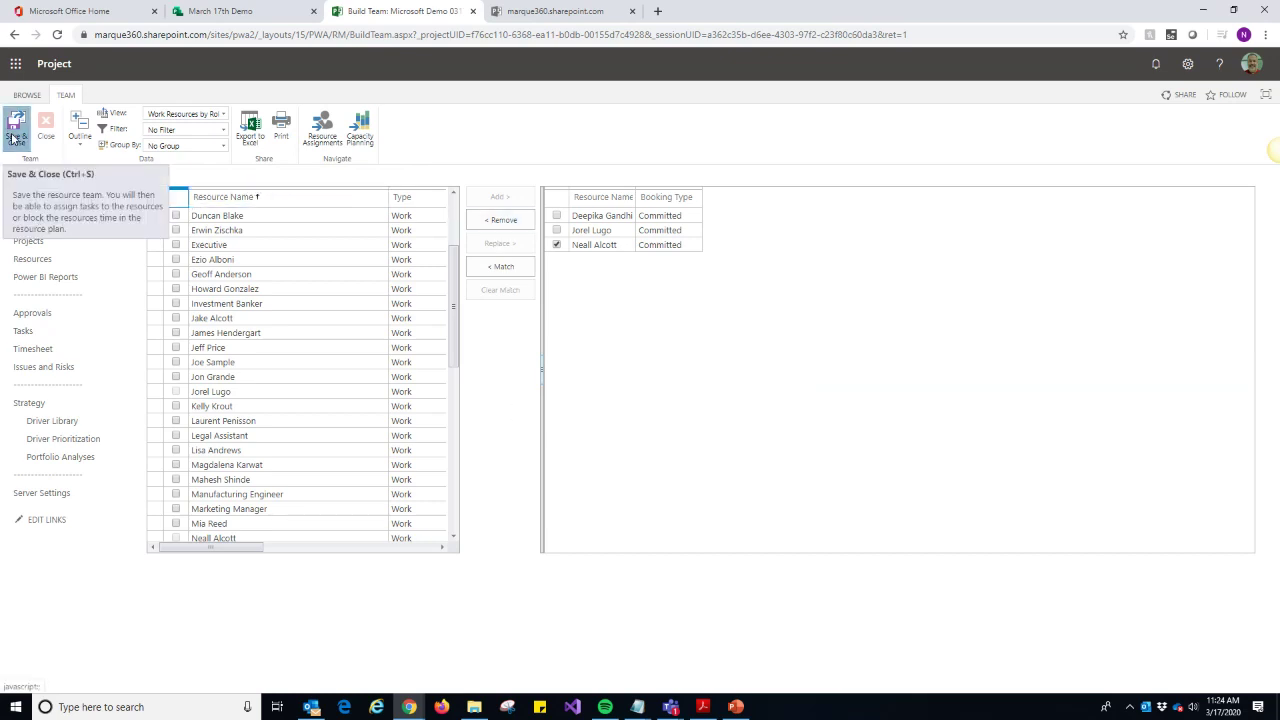